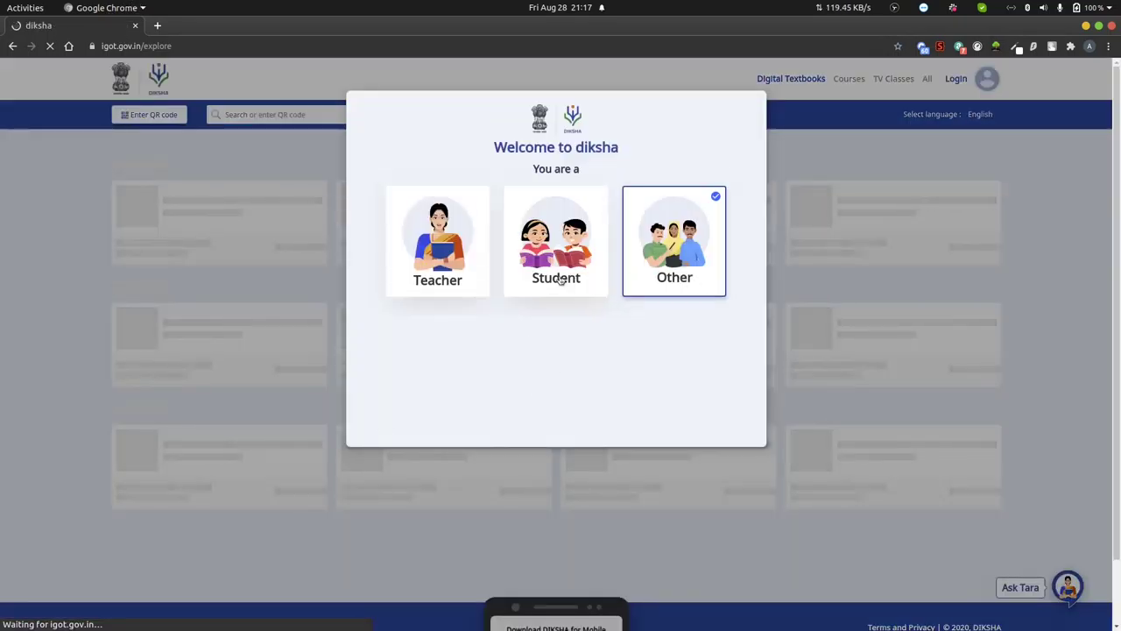
# - Choose the Teacher role and keep Karnataka, Bengaluru Urban as the location
pyautogui.click(453, 276)
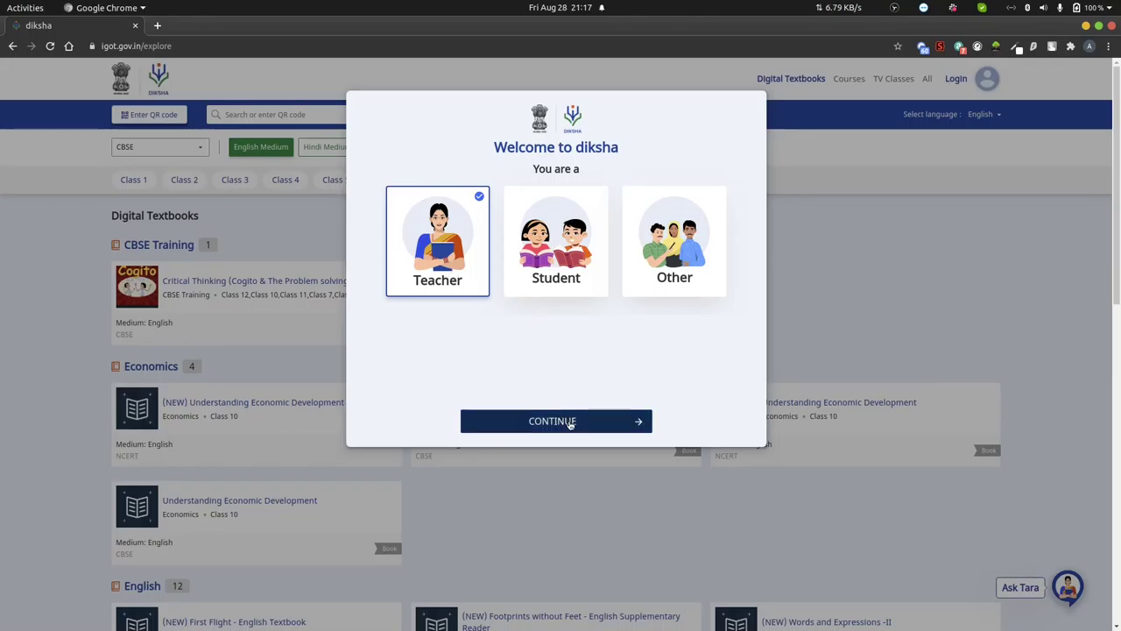
pyautogui.click(570, 422)
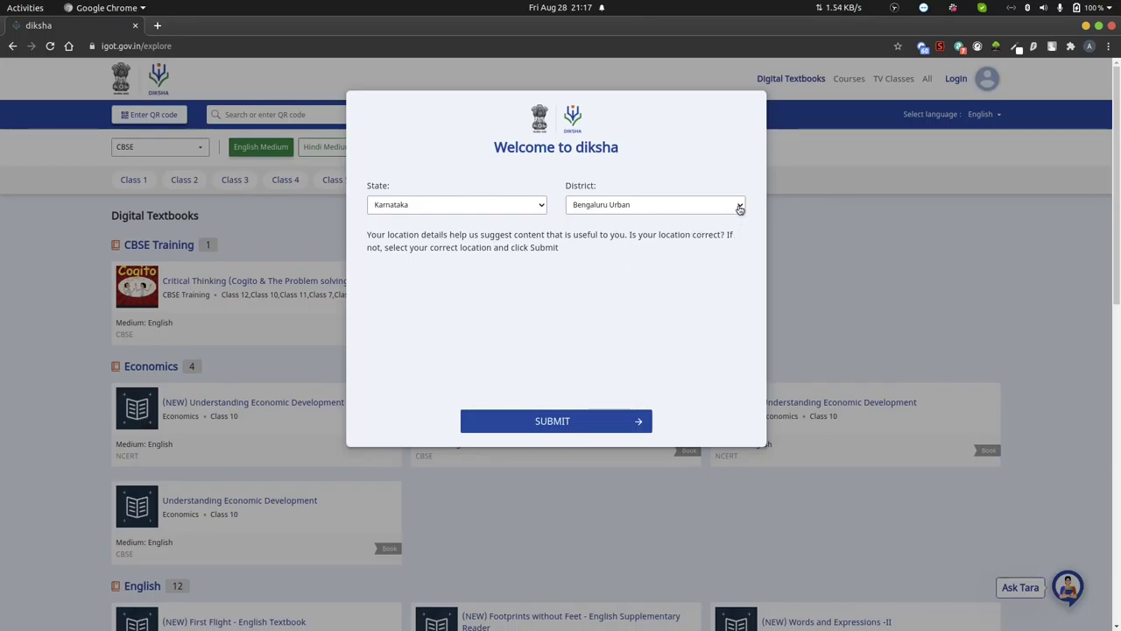
pyautogui.click(545, 424)
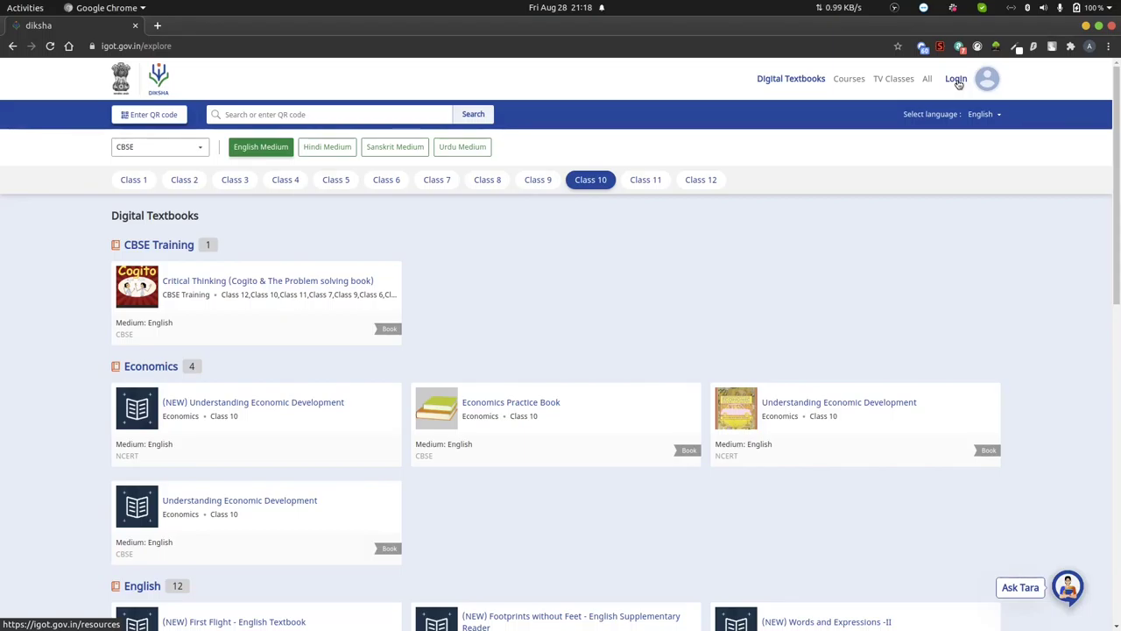
# - Log in to DIKSHA with the account's mobile number and password
pyautogui.click(956, 79)
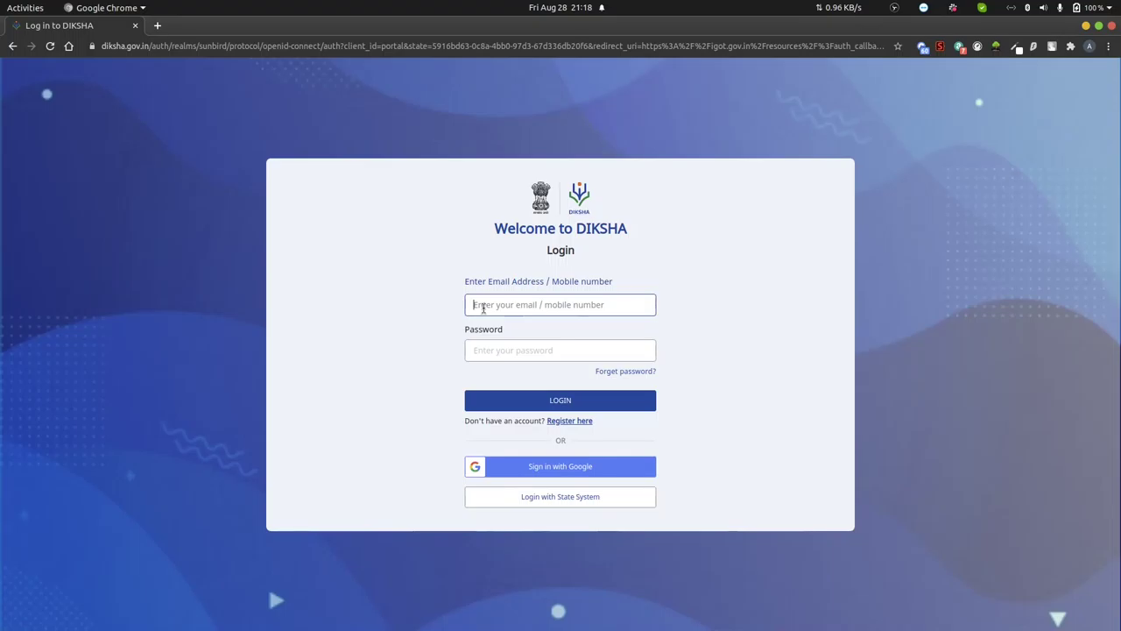
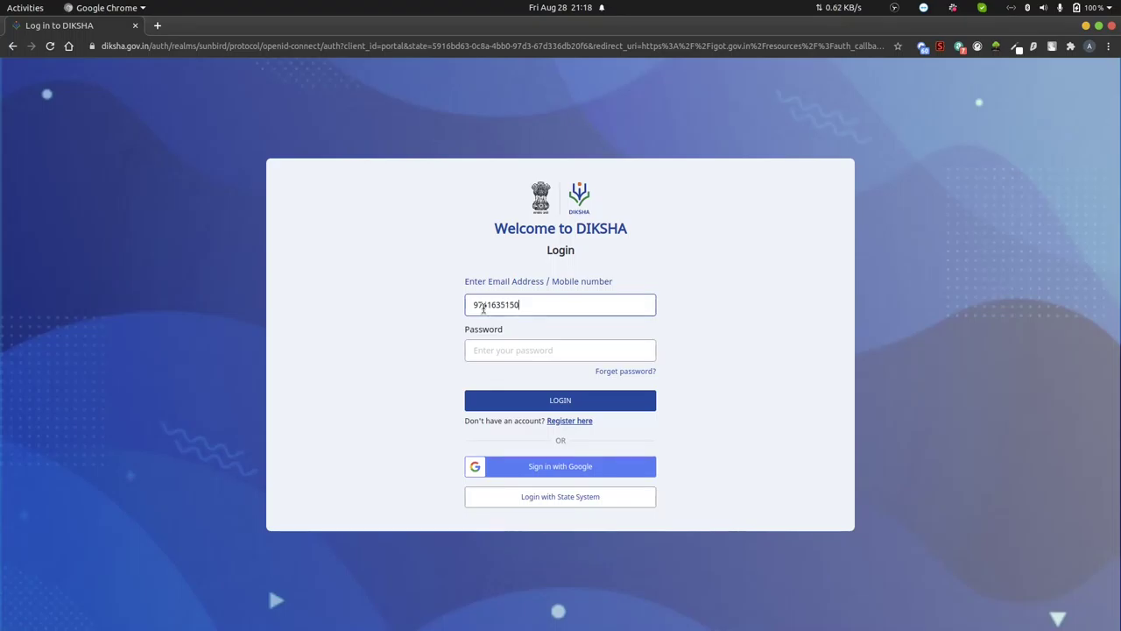
pyautogui.click(479, 349)
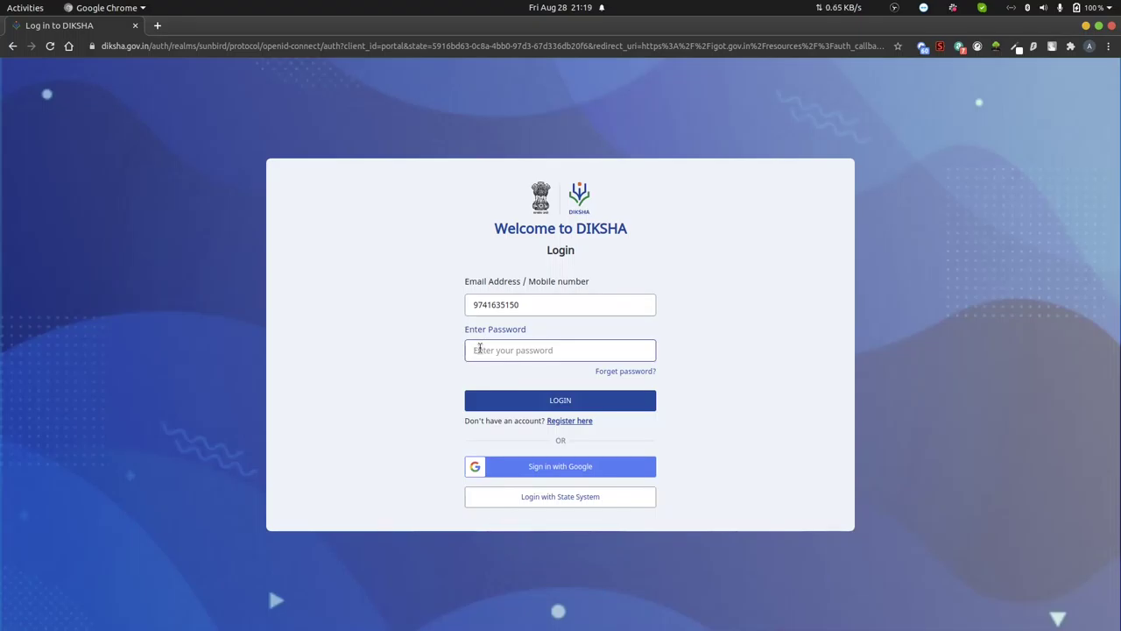
pyautogui.write('•••••••••••••')
pyautogui.press('Return')
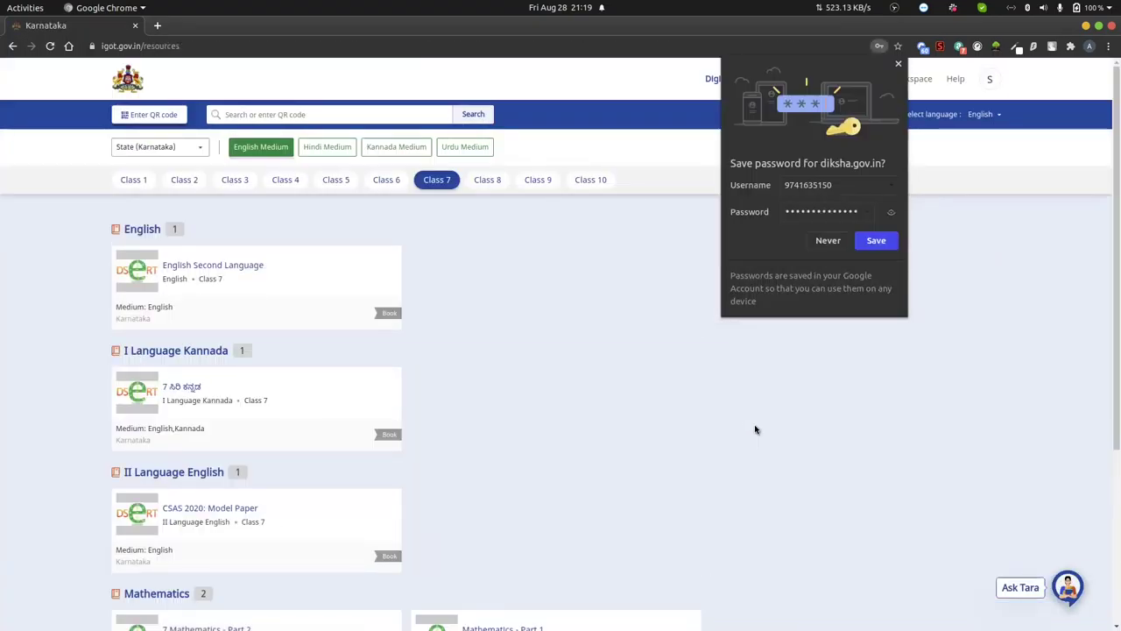
# - Decline Chrome's offer to save the login password
pyautogui.click(829, 239)
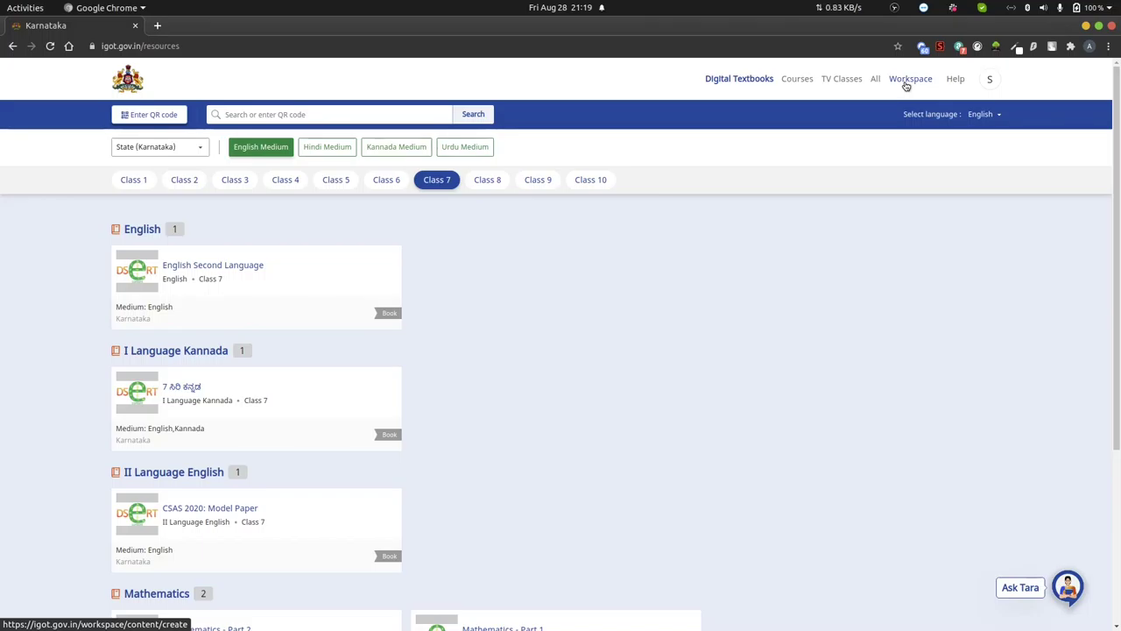
# - Go to Workspace and bring up the My Workspace Create page
pyautogui.click(907, 83)
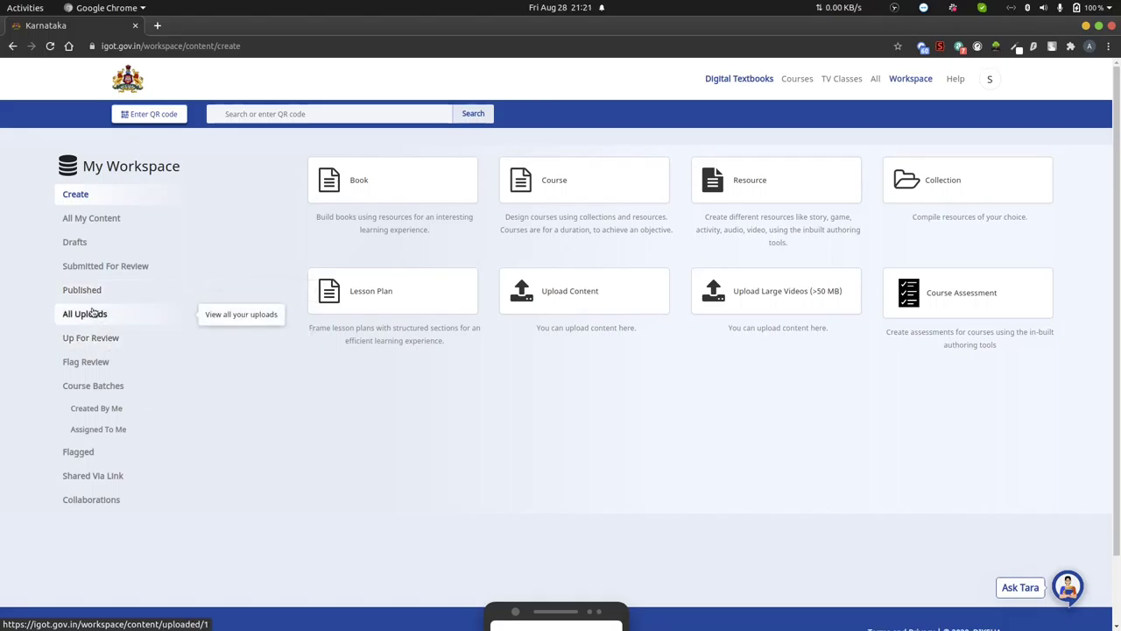
pyautogui.click(98, 320)
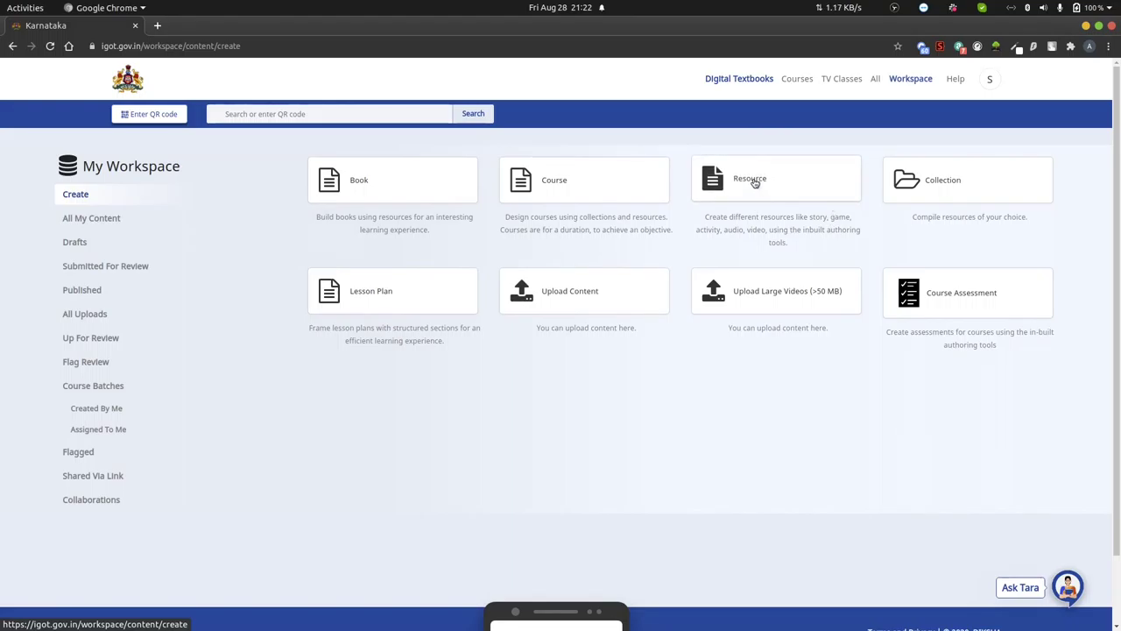
# - Start a new resource named 'Labtur - MCQ' with State (Karnataka) board and English medium
pyautogui.click(755, 183)
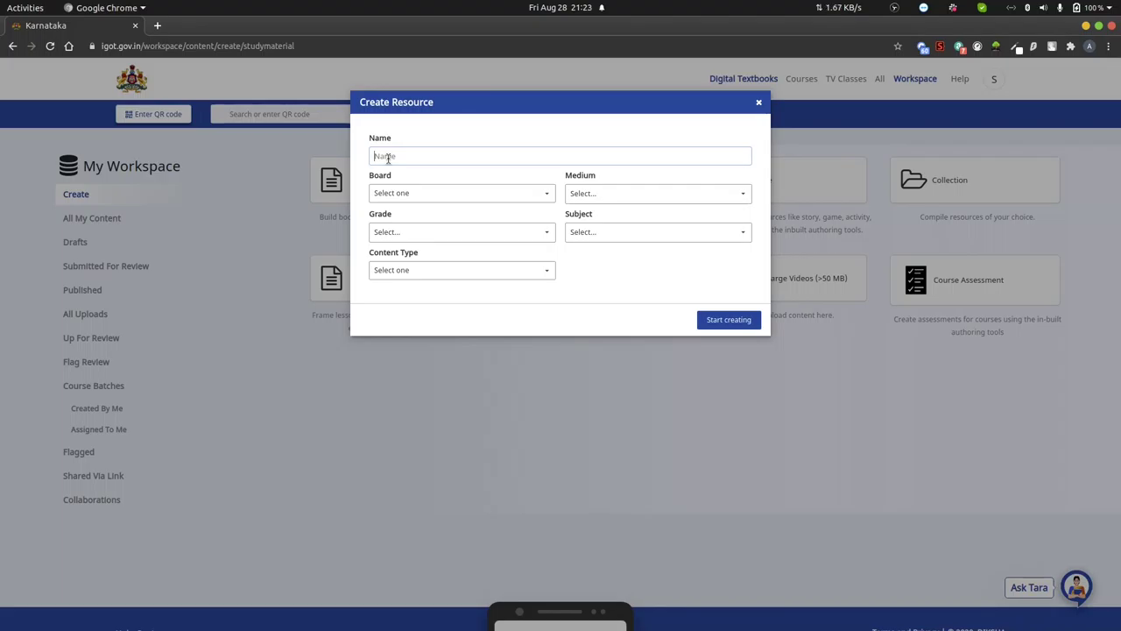
pyautogui.write('Labtur - M')
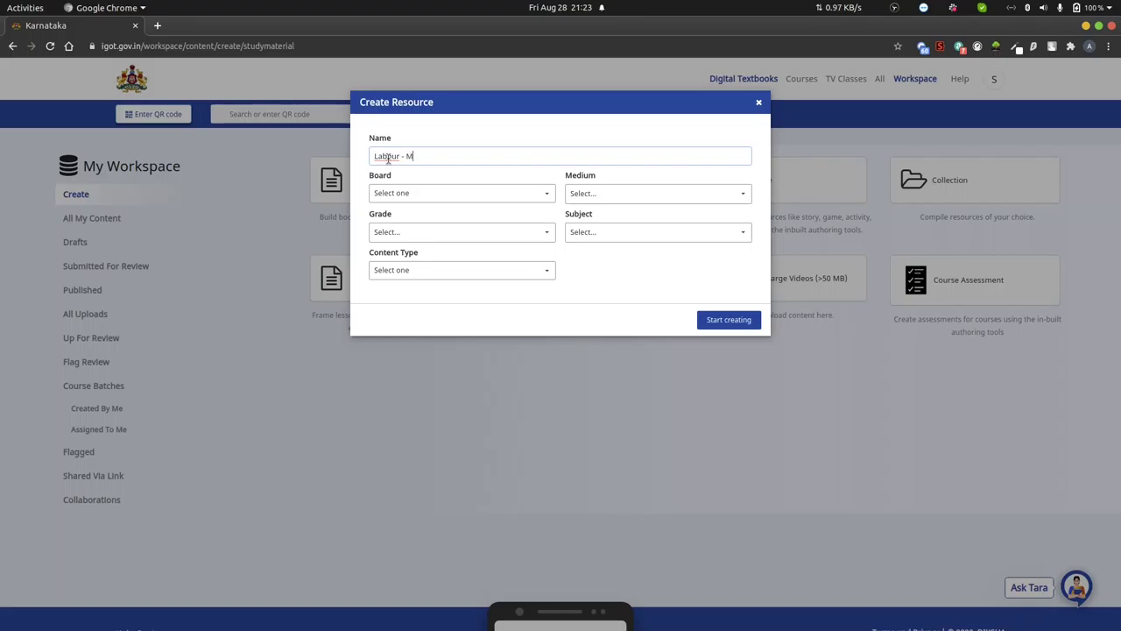
pyautogui.write('CQ')
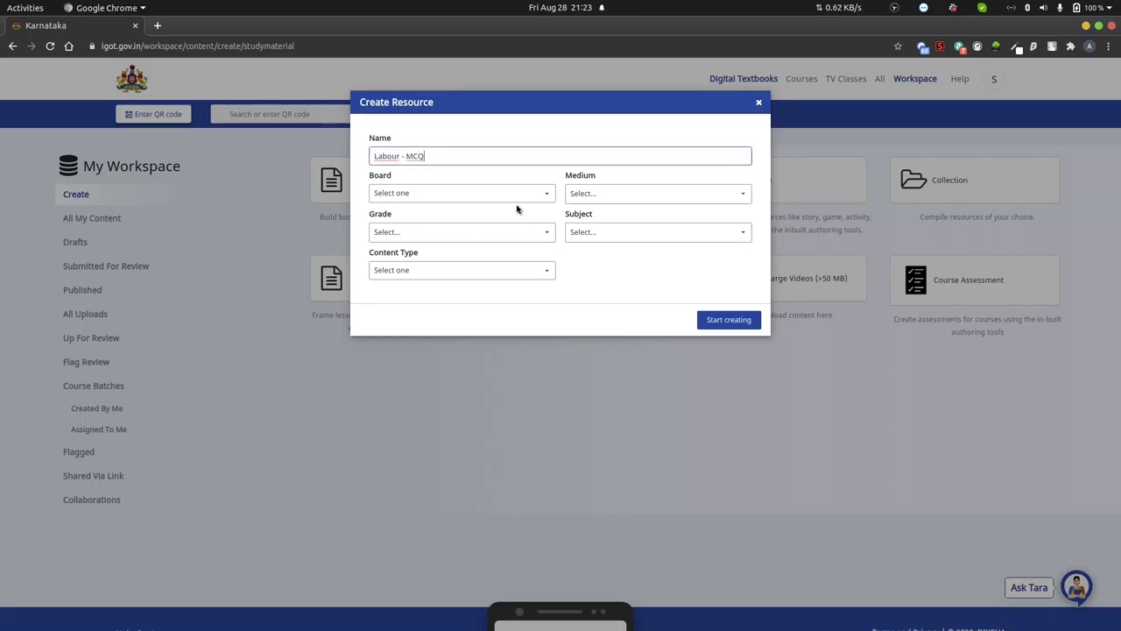
pyautogui.click(546, 194)
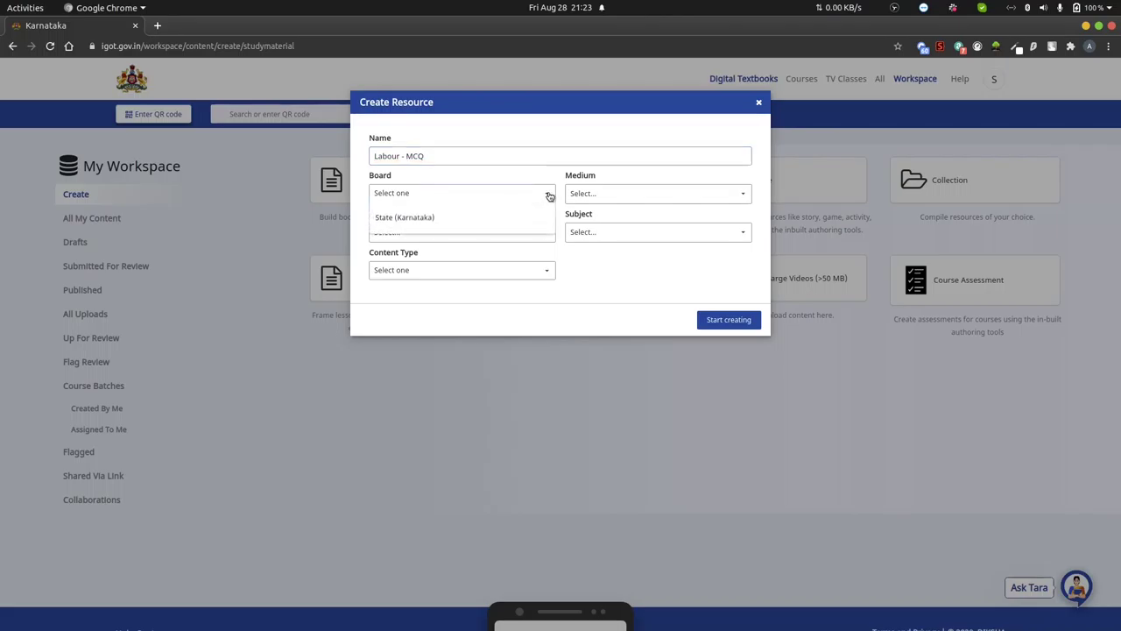
pyautogui.click(394, 221)
pyautogui.click(743, 194)
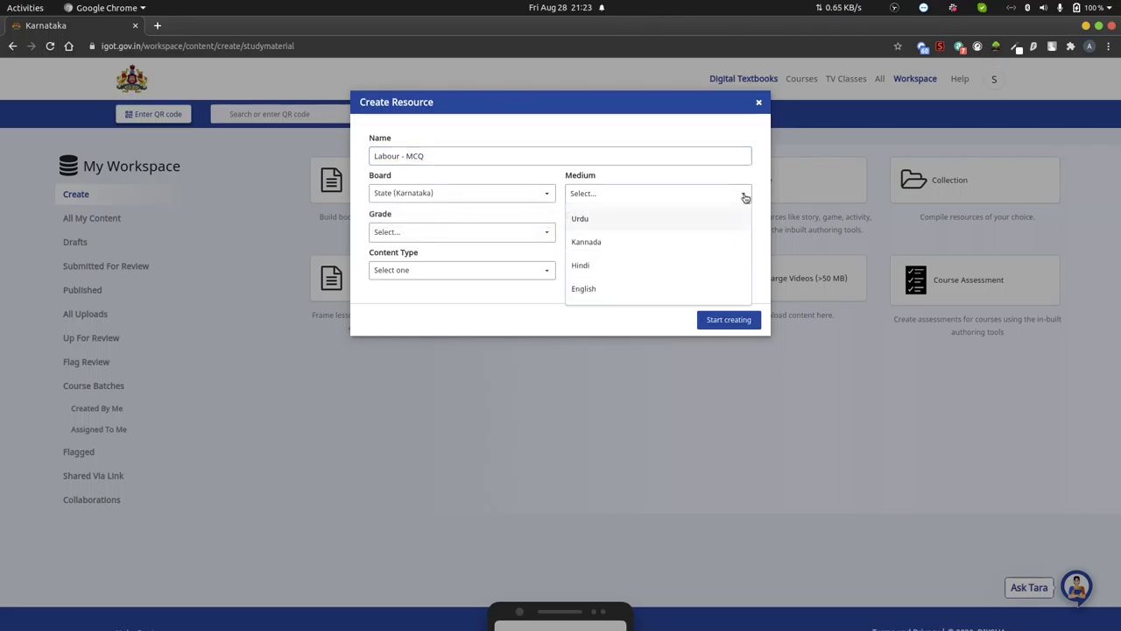
pyautogui.click(595, 289)
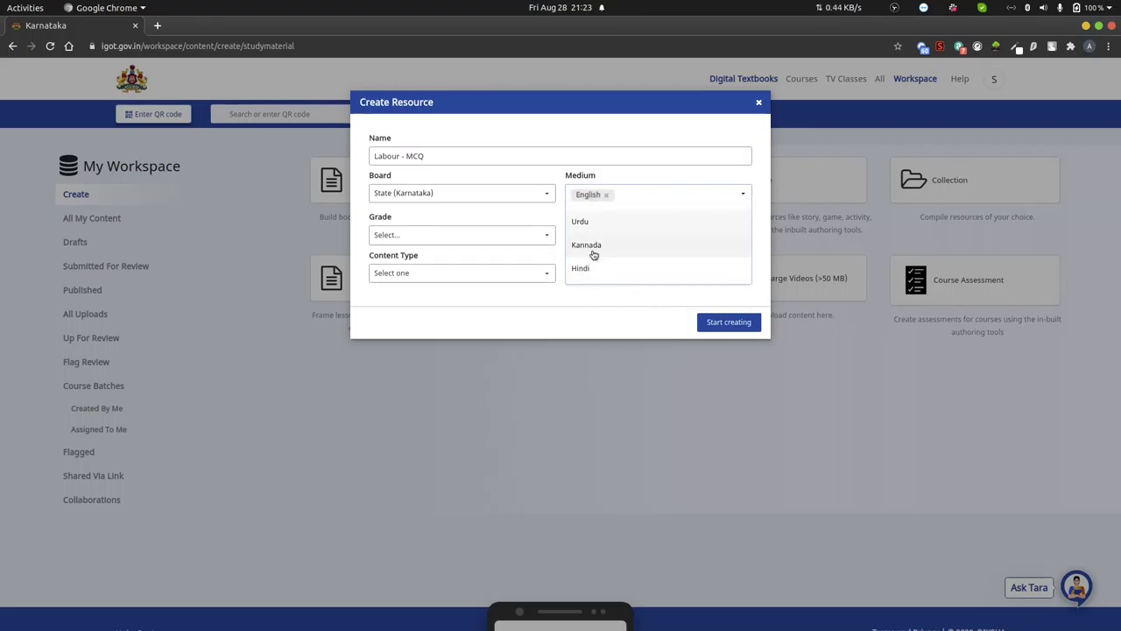
# - Set the resource's grade to Class 10 and its subject to Social Science
pyautogui.click(415, 238)
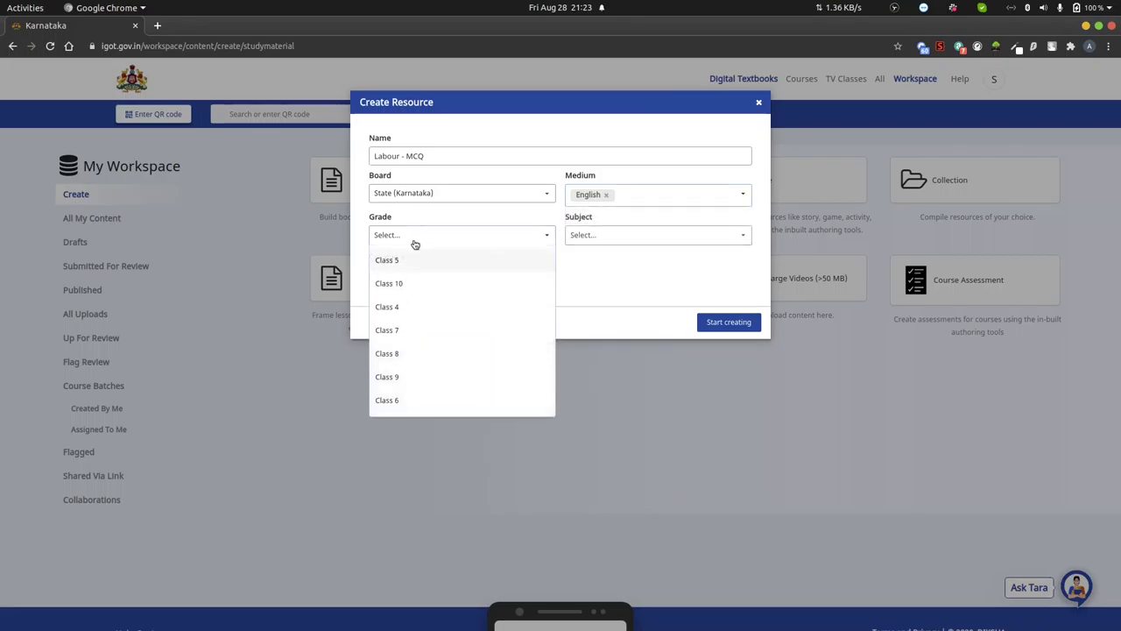
pyautogui.click(395, 287)
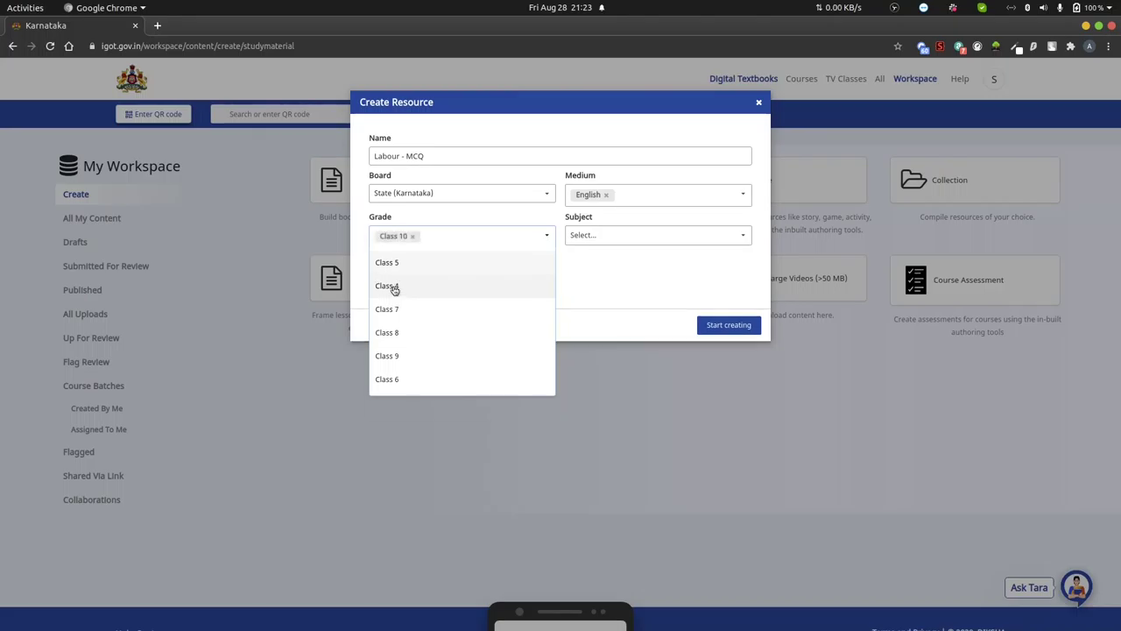
pyautogui.click(670, 453)
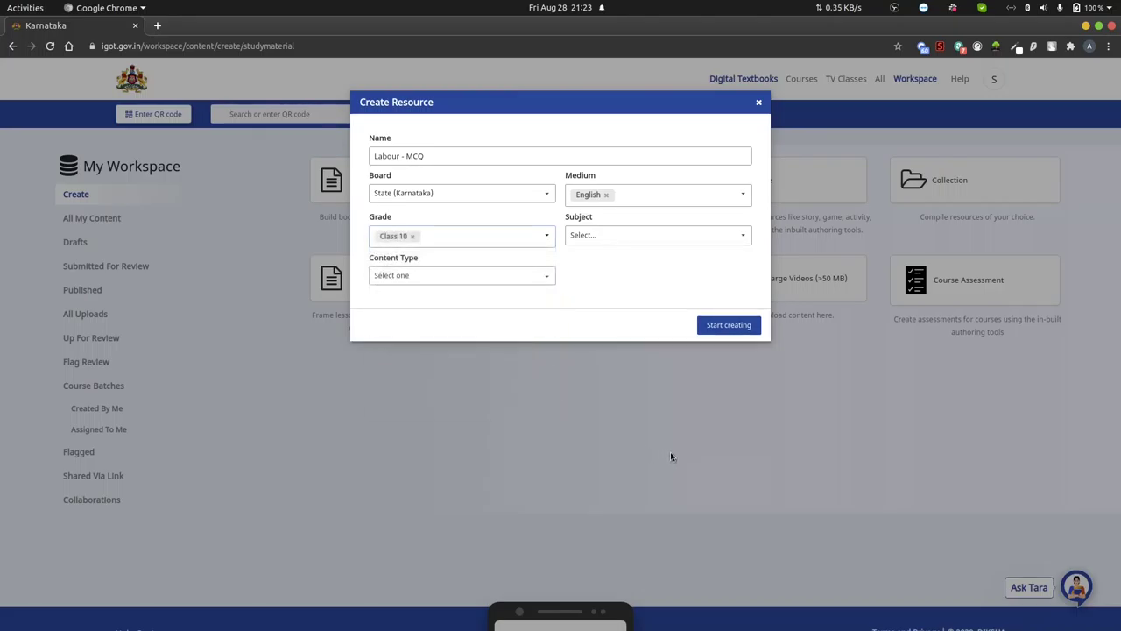
pyautogui.click(605, 236)
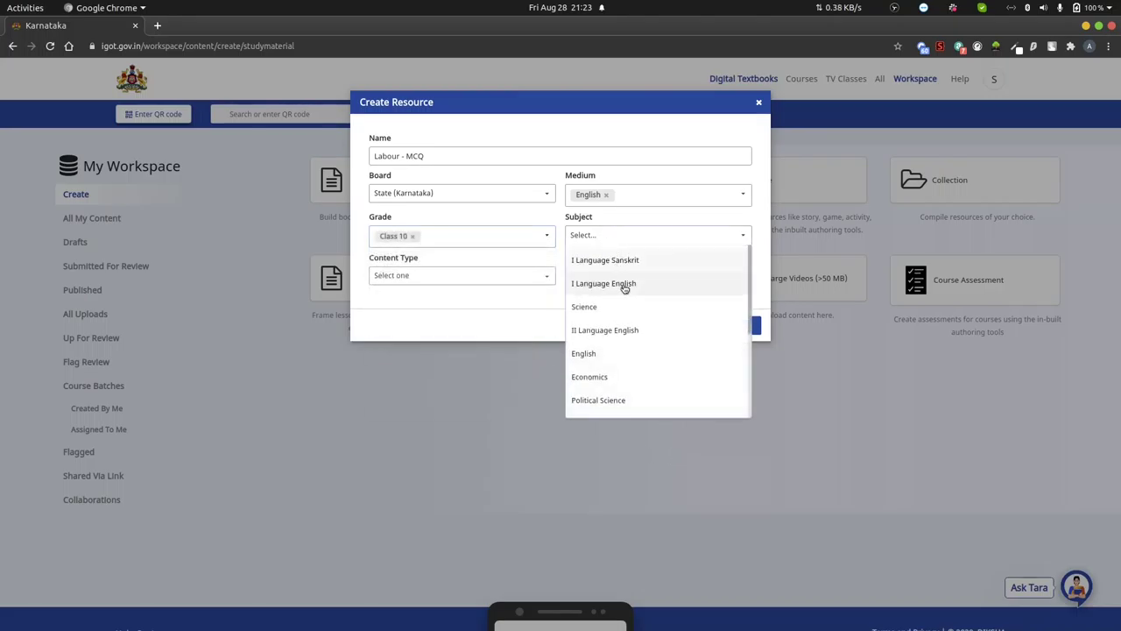
pyautogui.scroll(-1, 645, 308)
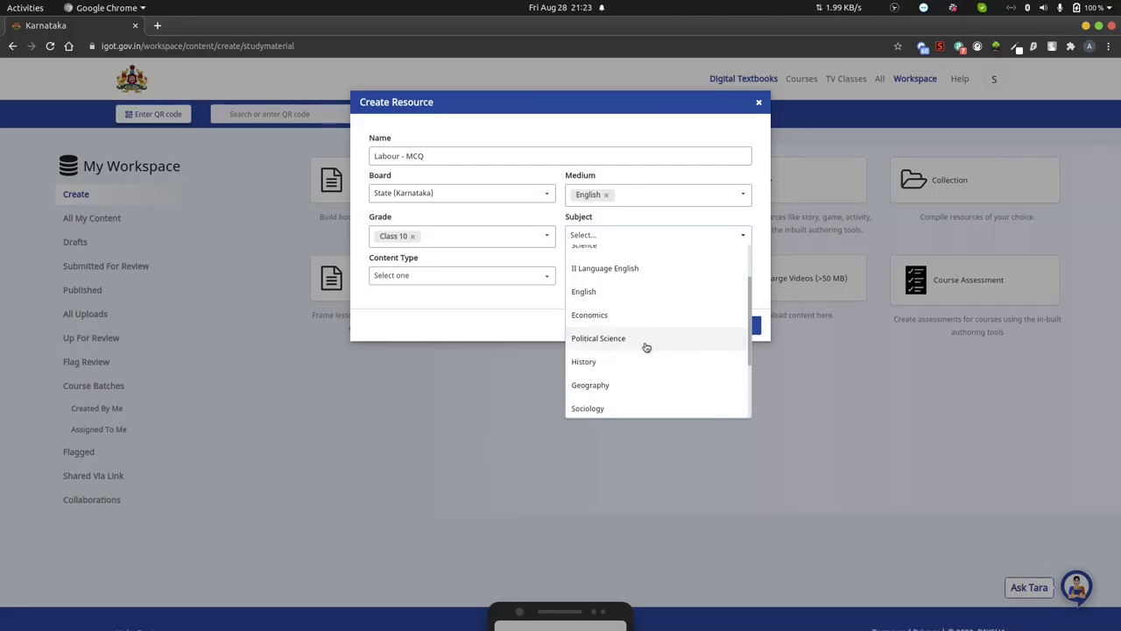
pyautogui.scroll(-1, 644, 349)
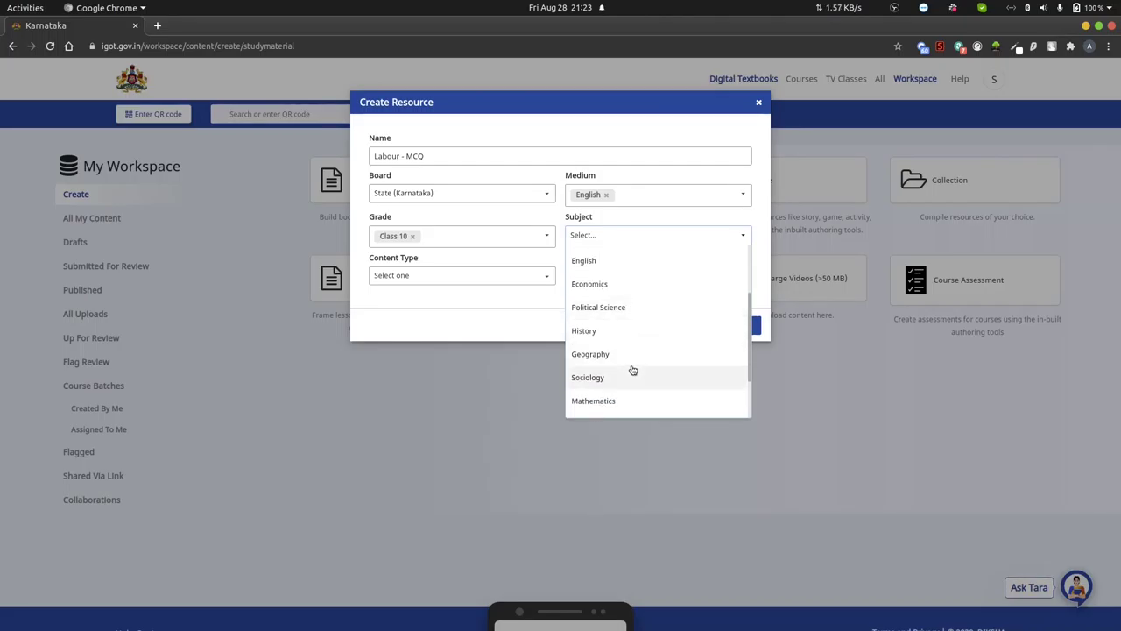
pyautogui.scroll(-1, 650, 372)
pyautogui.scroll(-2, 651, 372)
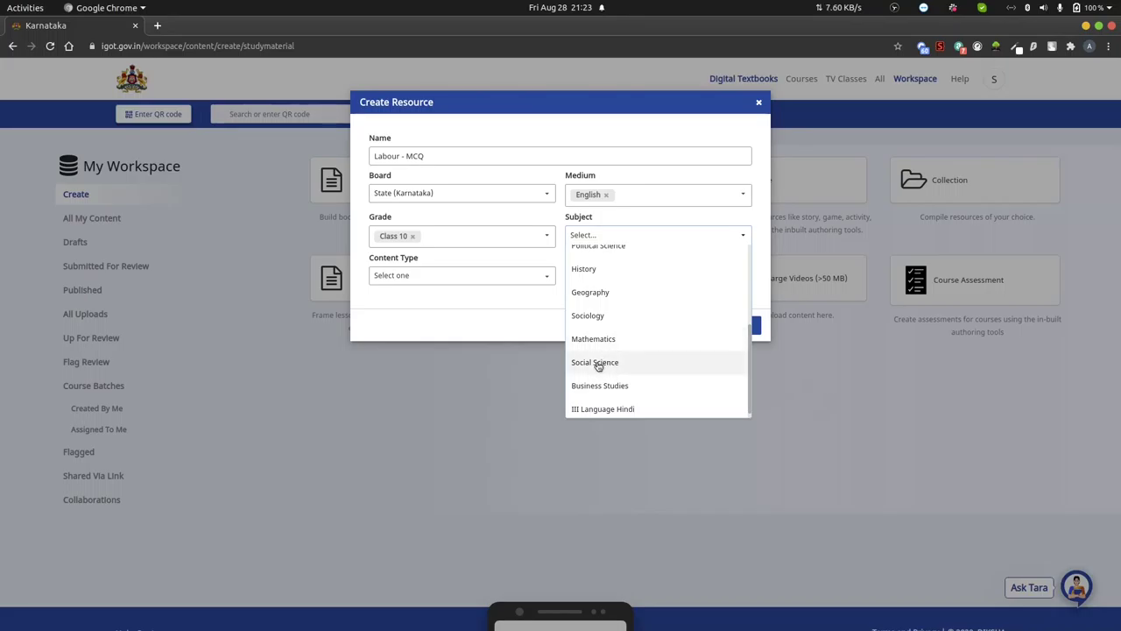
pyautogui.click(598, 363)
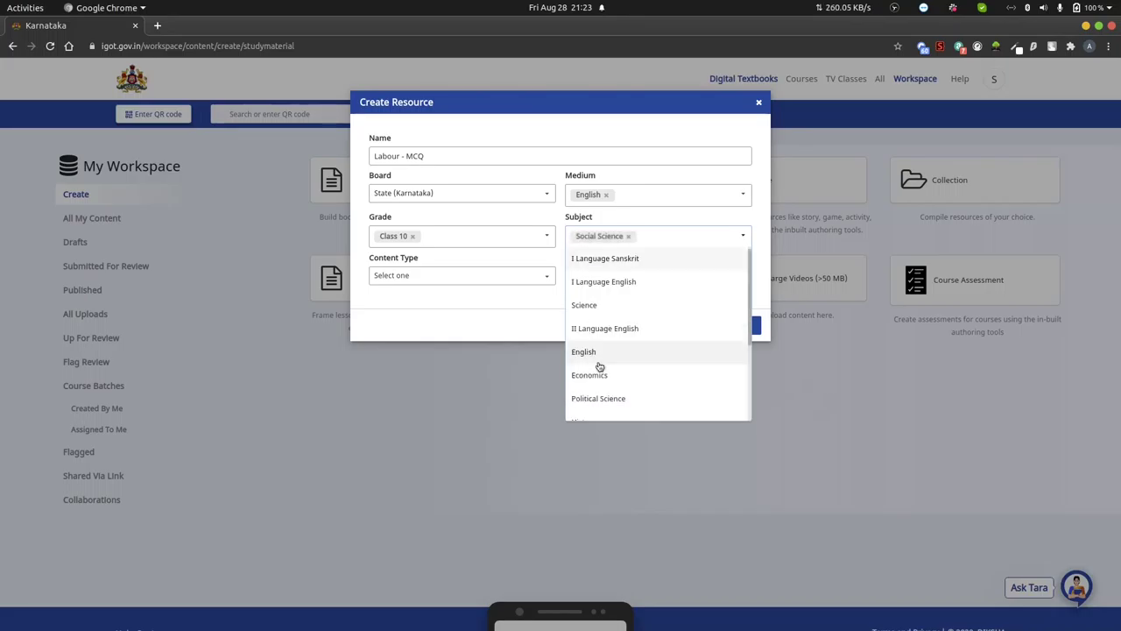
pyautogui.click(383, 322)
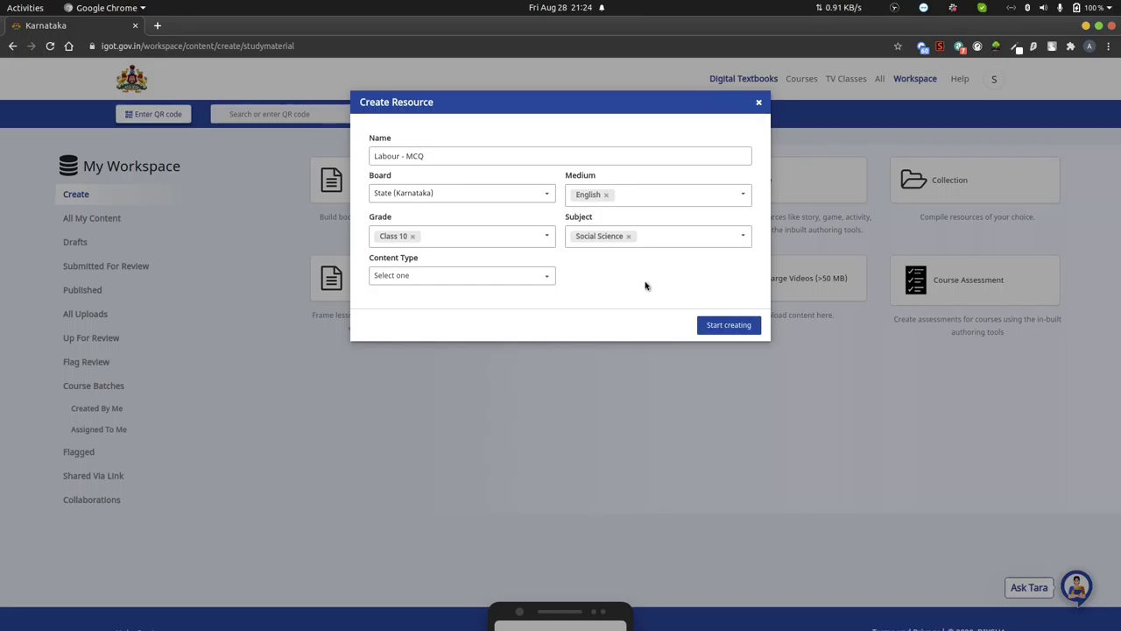
pyautogui.click(545, 279)
# - Set Content Type to Practice Resource and start creating the resource
pyautogui.click(545, 278)
pyautogui.click(545, 279)
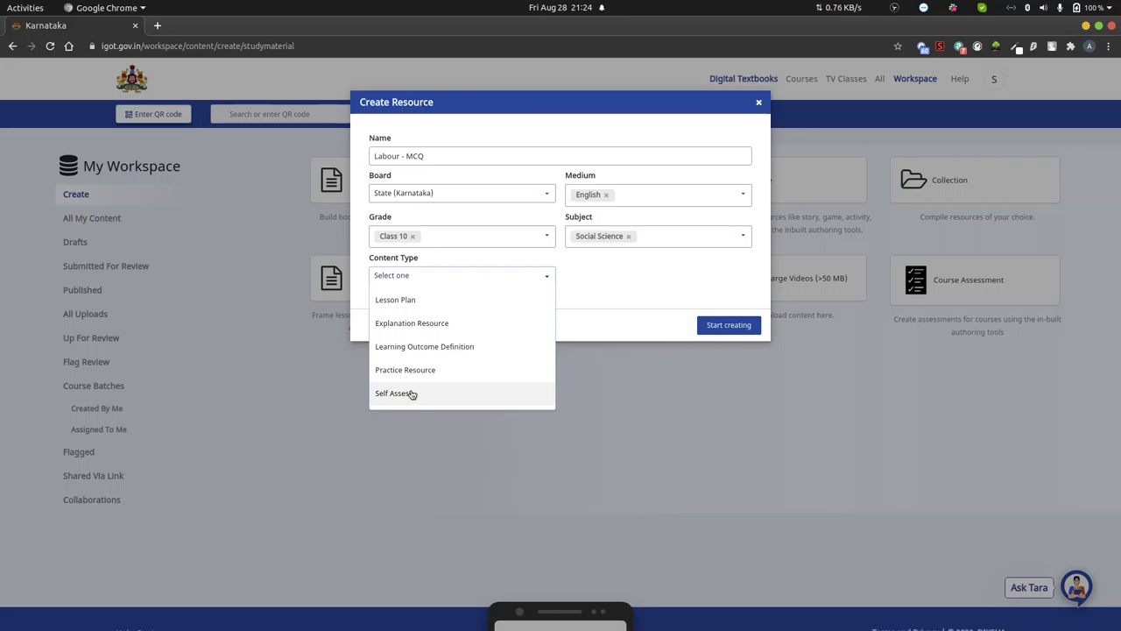
pyautogui.click(443, 372)
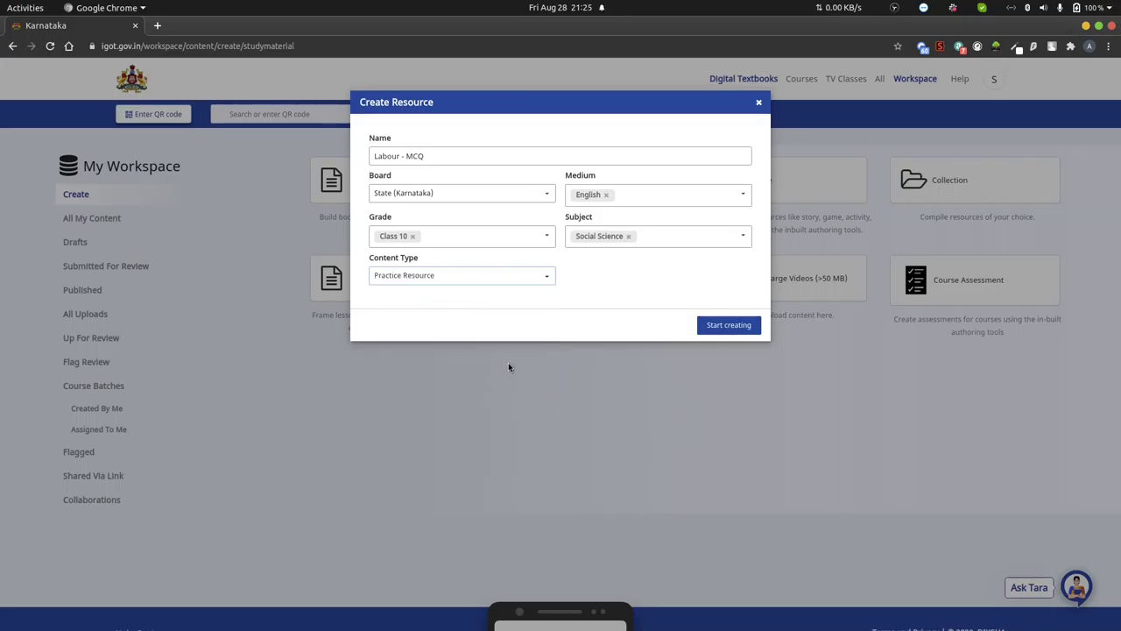
pyautogui.click(727, 325)
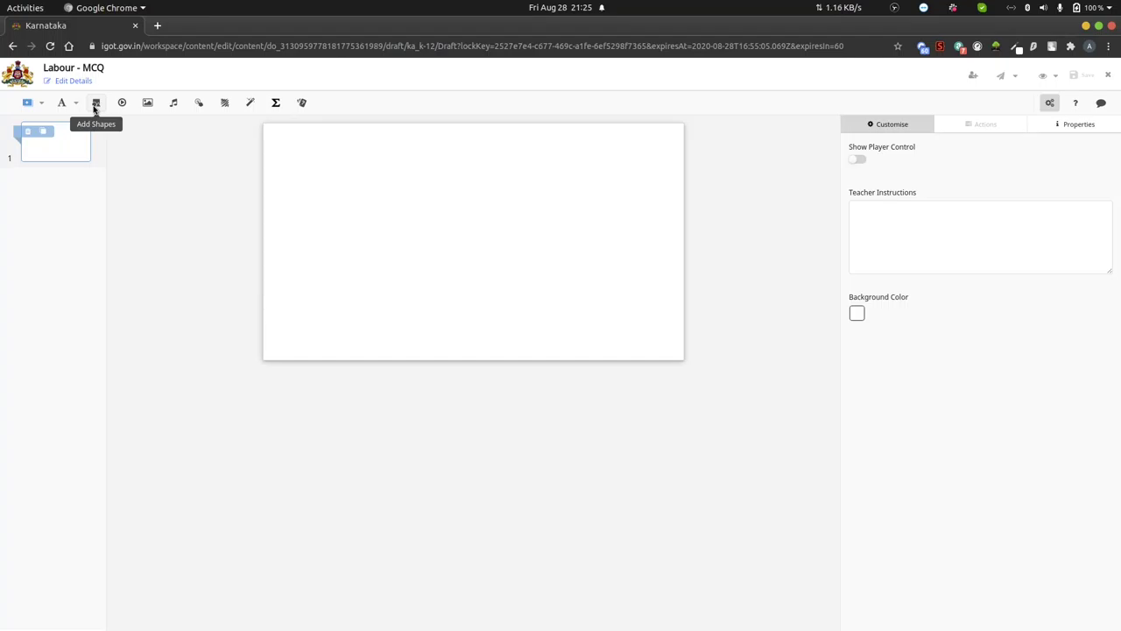
# - Check the editor's Add Shapes list and close it without adding a shape
pyautogui.click(95, 108)
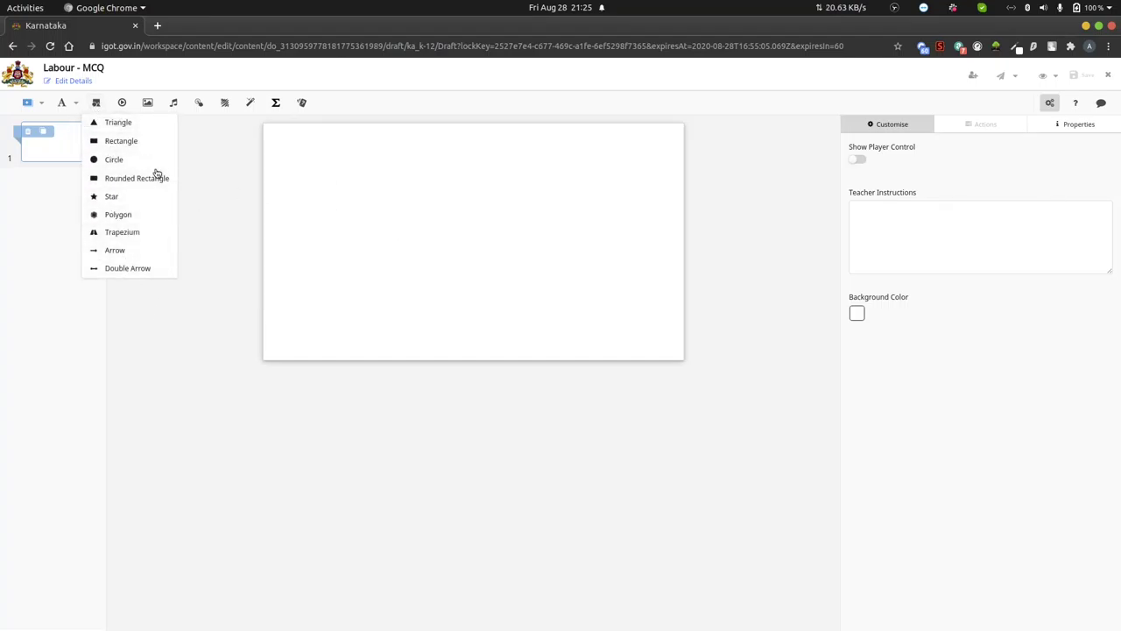
pyautogui.click(195, 175)
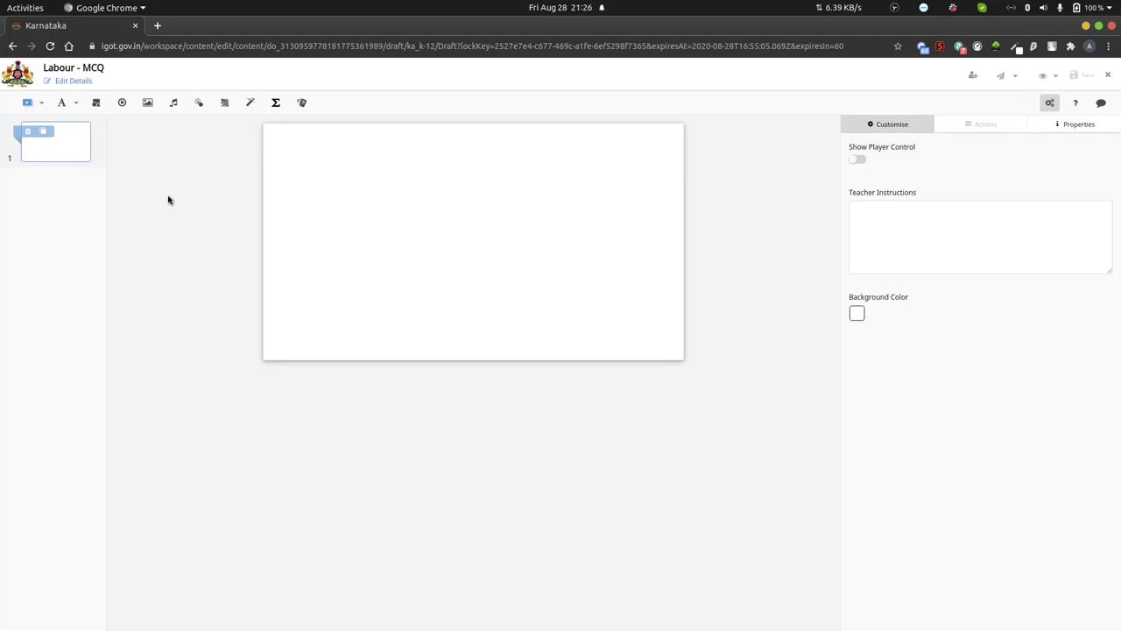
pyautogui.click(121, 103)
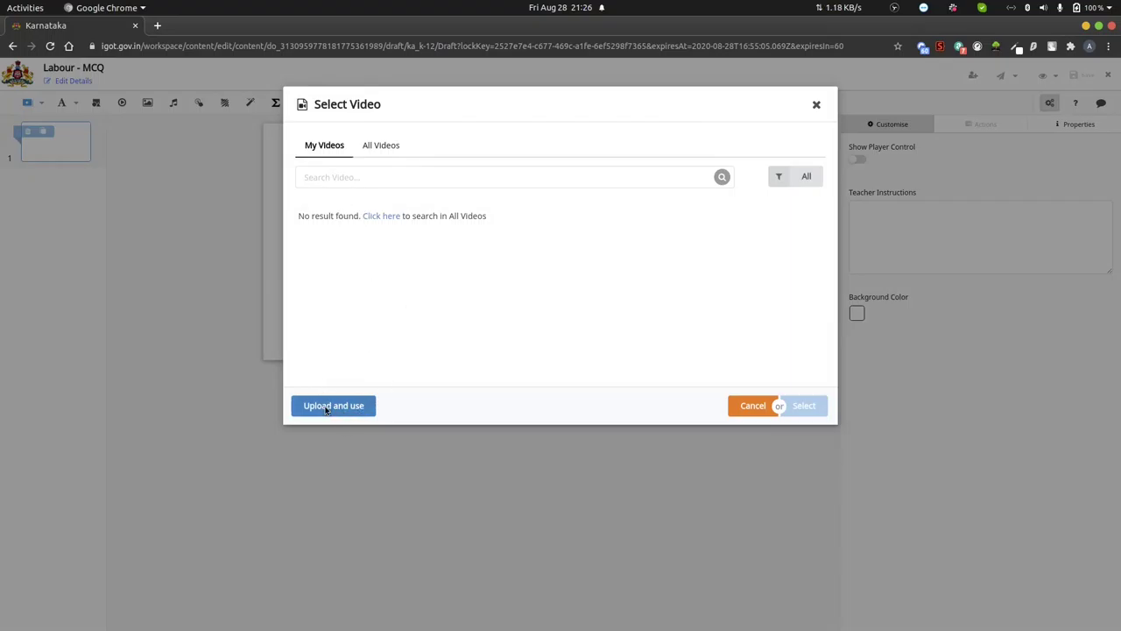
pyautogui.click(325, 406)
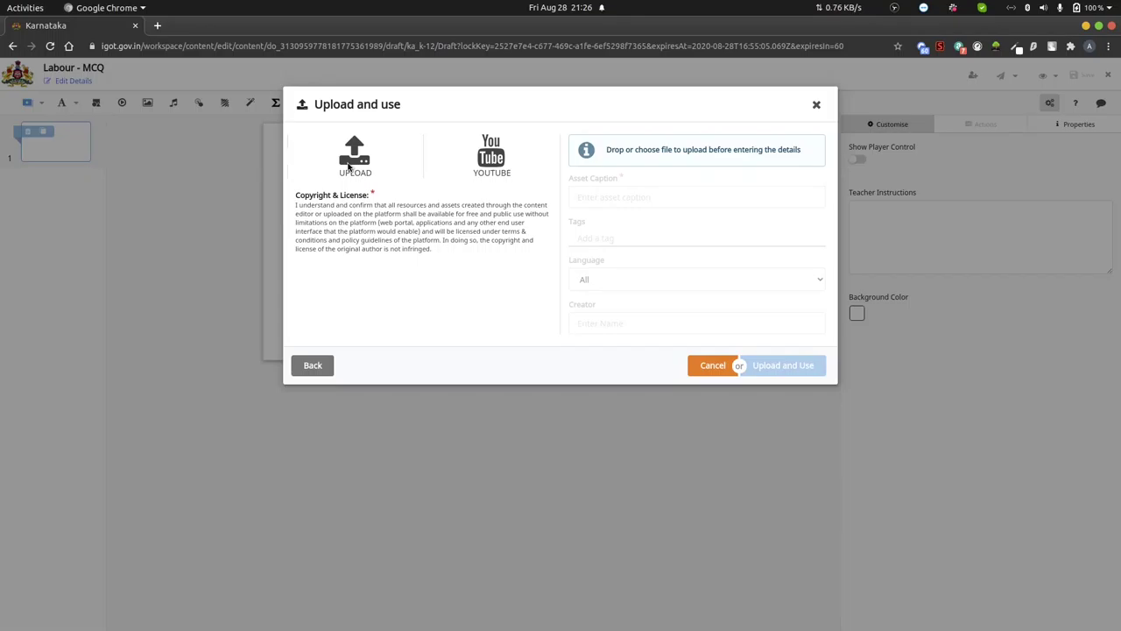
pyautogui.click(345, 165)
pyautogui.click(336, 169)
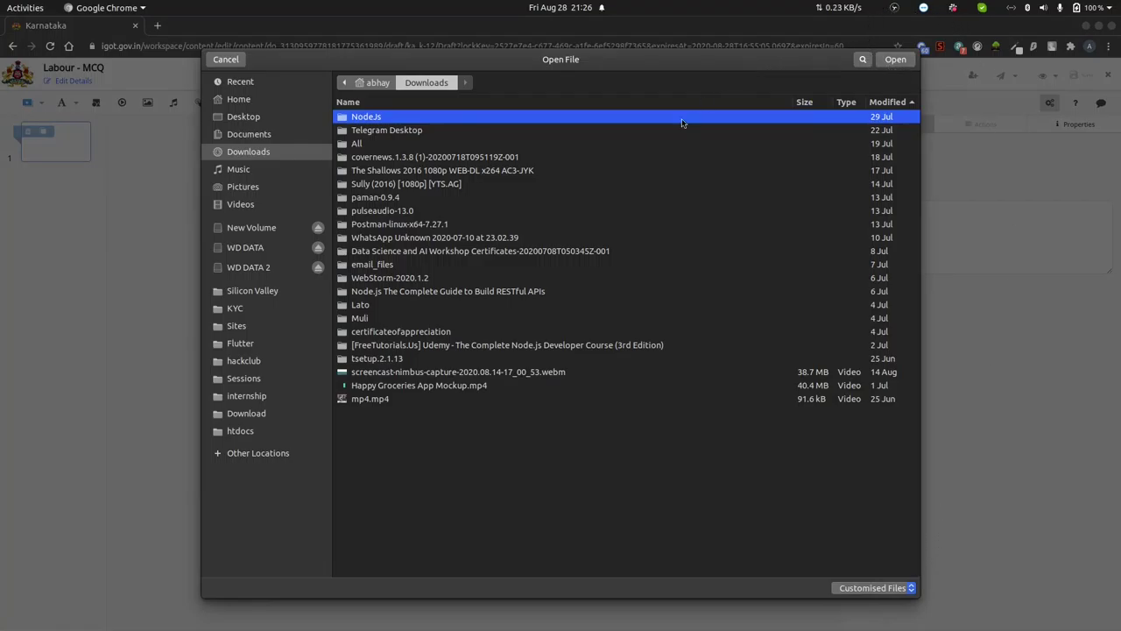
pyautogui.click(235, 62)
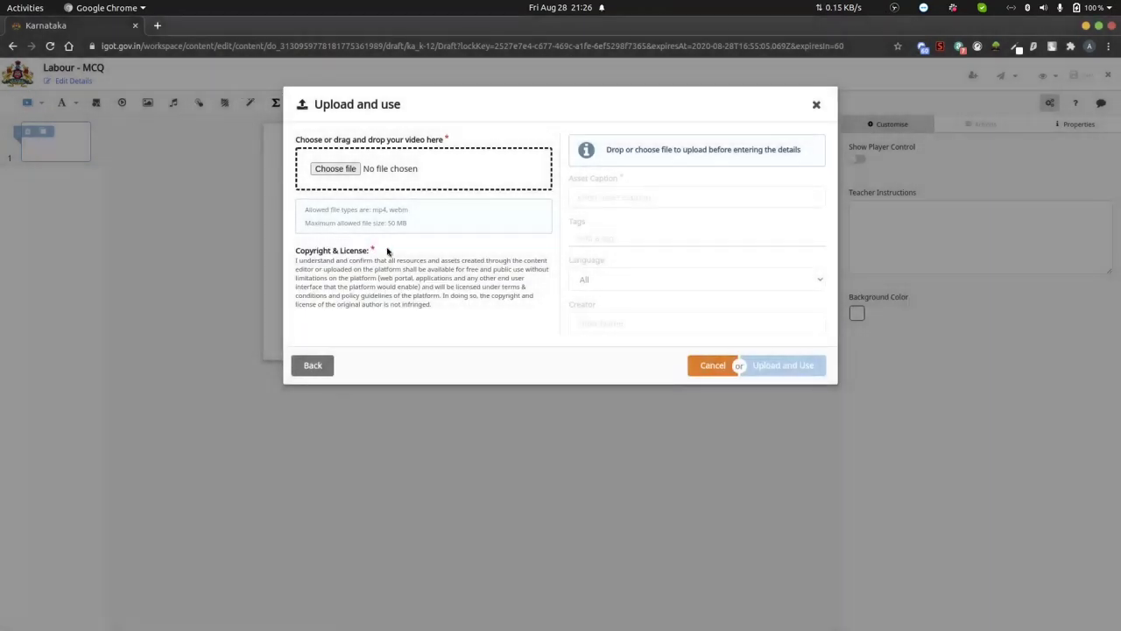
pyautogui.click(712, 364)
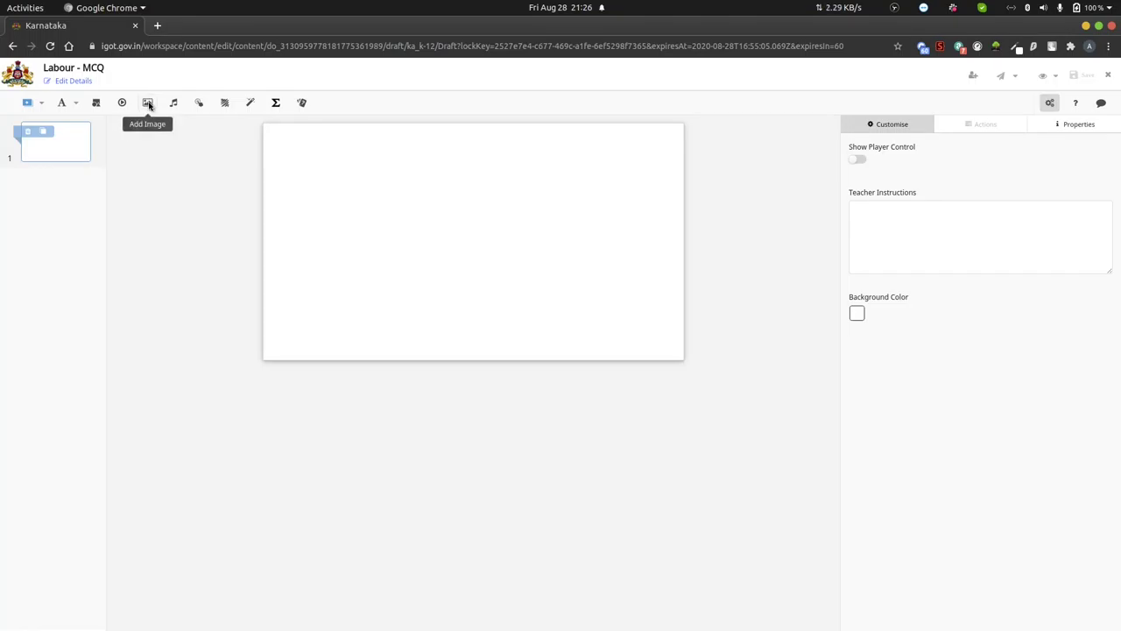
pyautogui.click(148, 103)
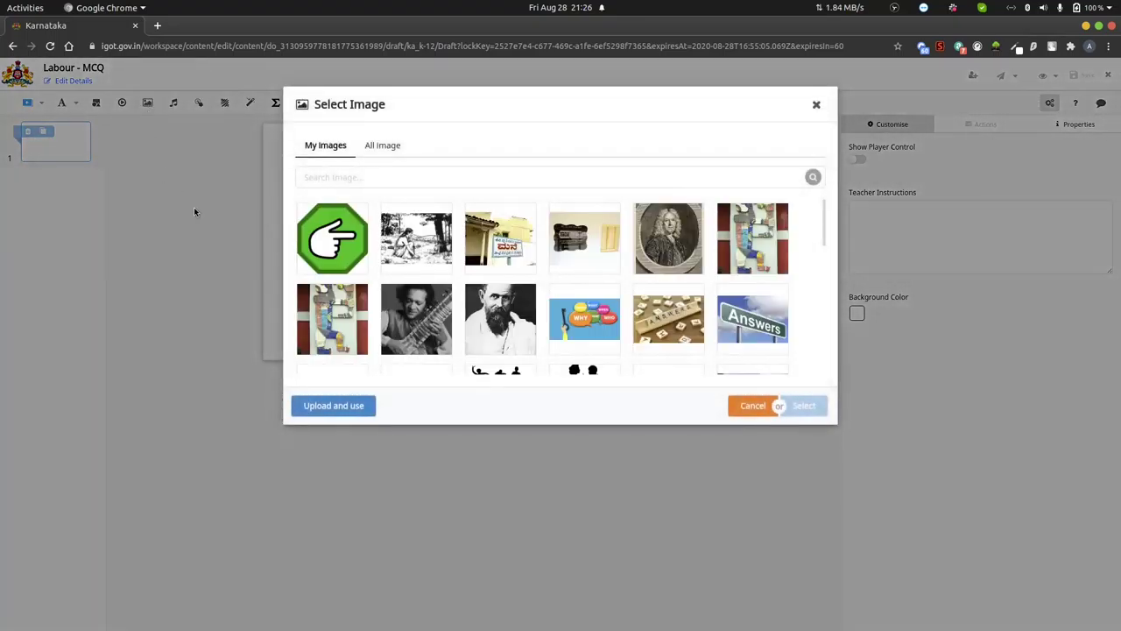
pyautogui.click(376, 149)
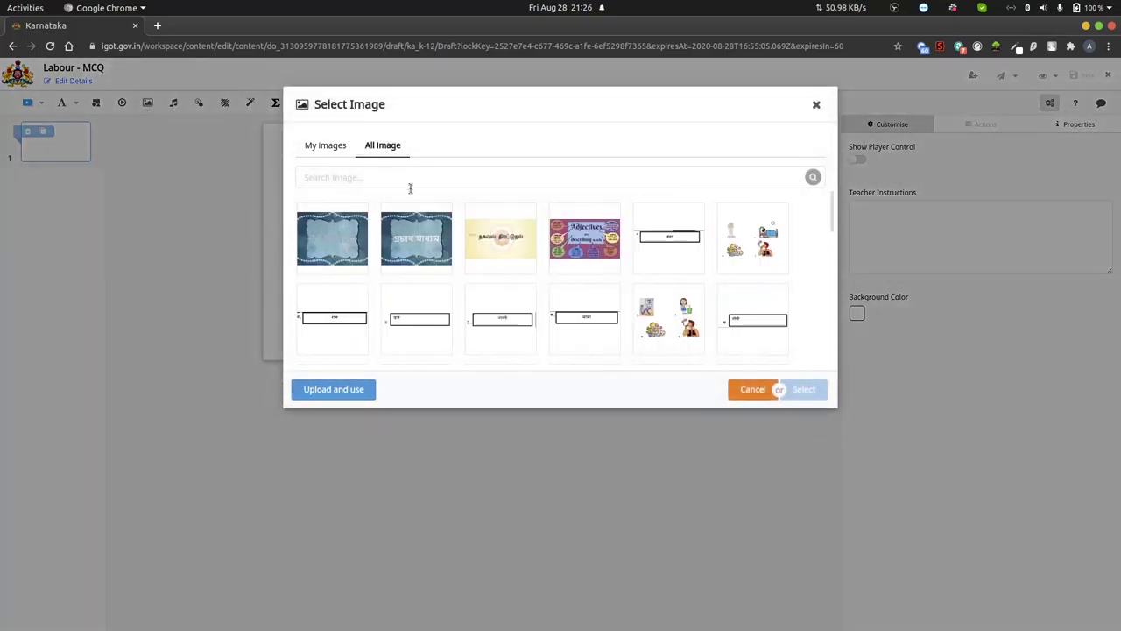
pyautogui.click(330, 148)
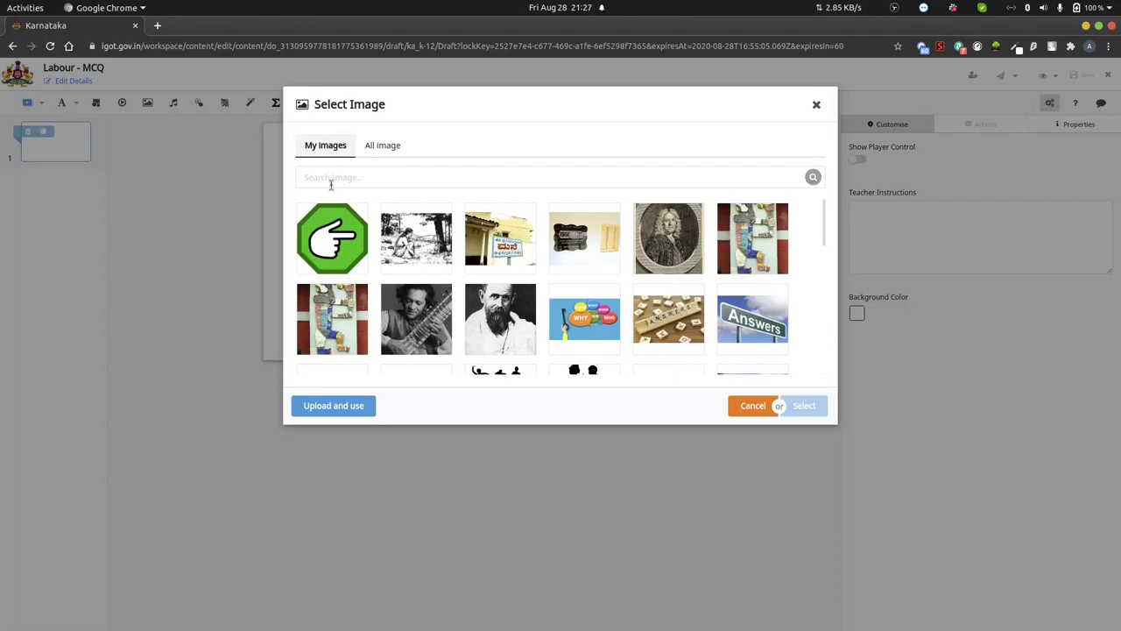
pyautogui.click(333, 406)
pyautogui.click(328, 168)
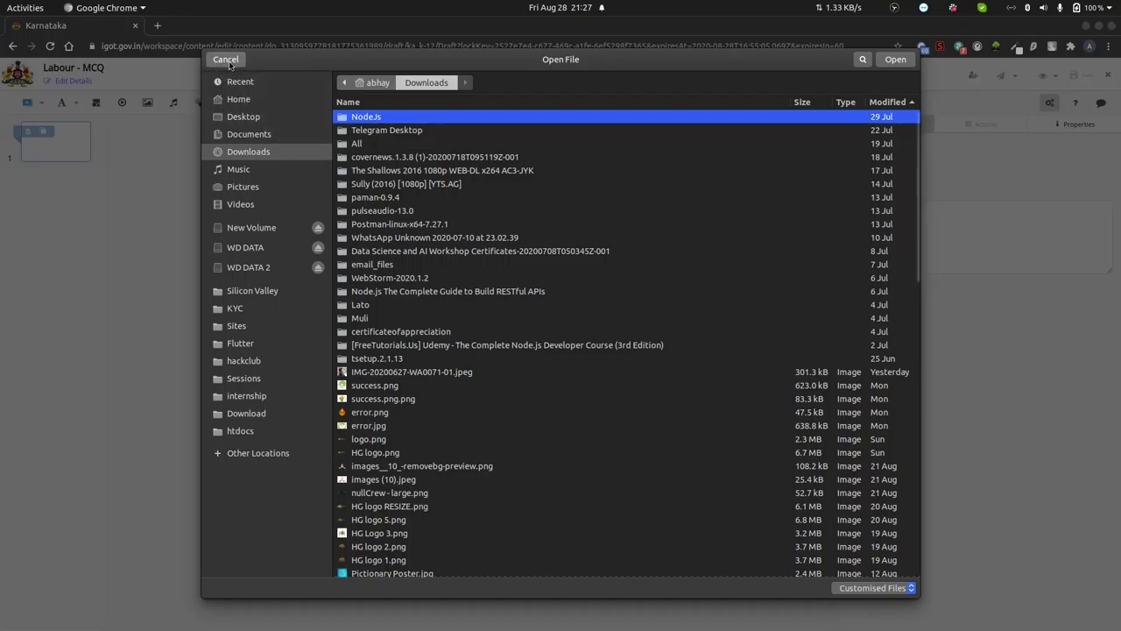
pyautogui.click(226, 60)
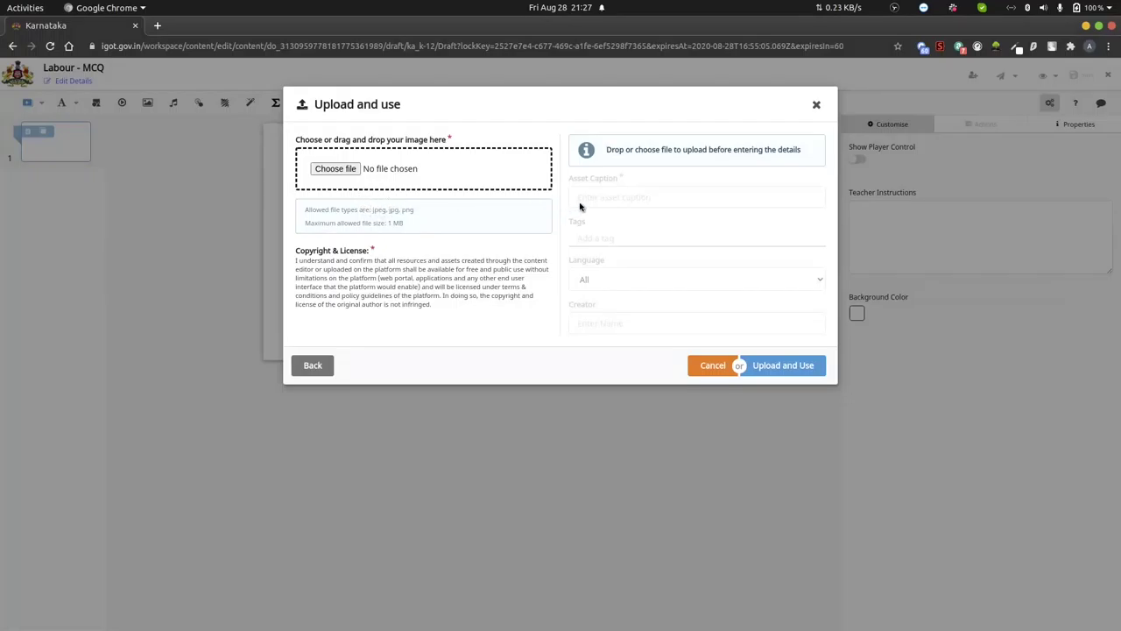
pyautogui.click(816, 105)
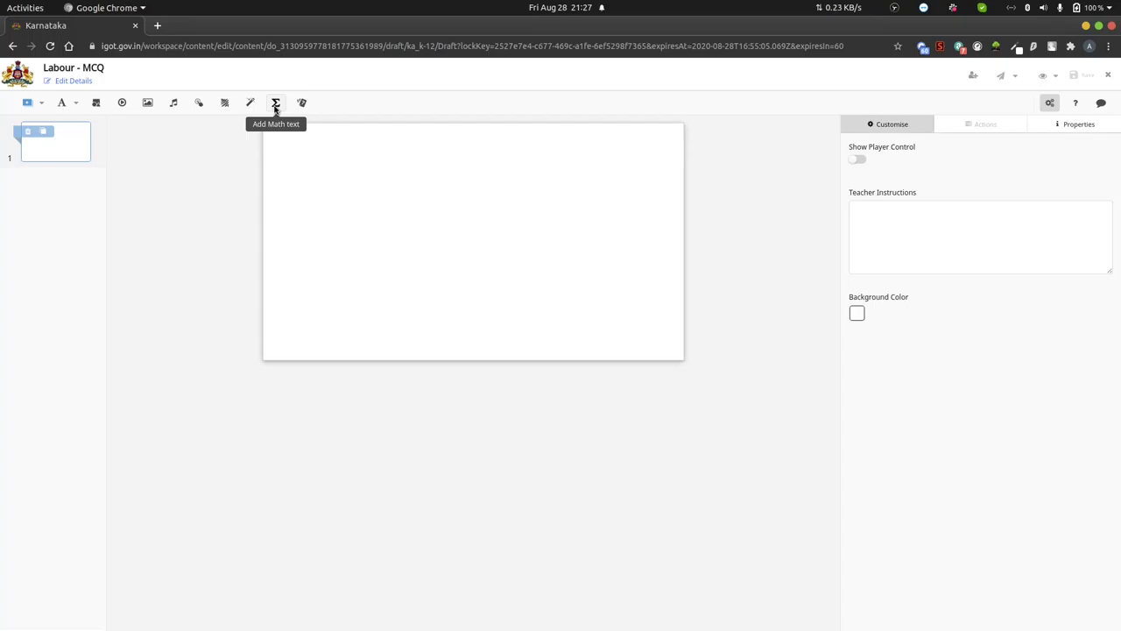
pyautogui.click(275, 106)
# - Open Add Question Set for the slide and choose to create a new question
pyautogui.click(302, 104)
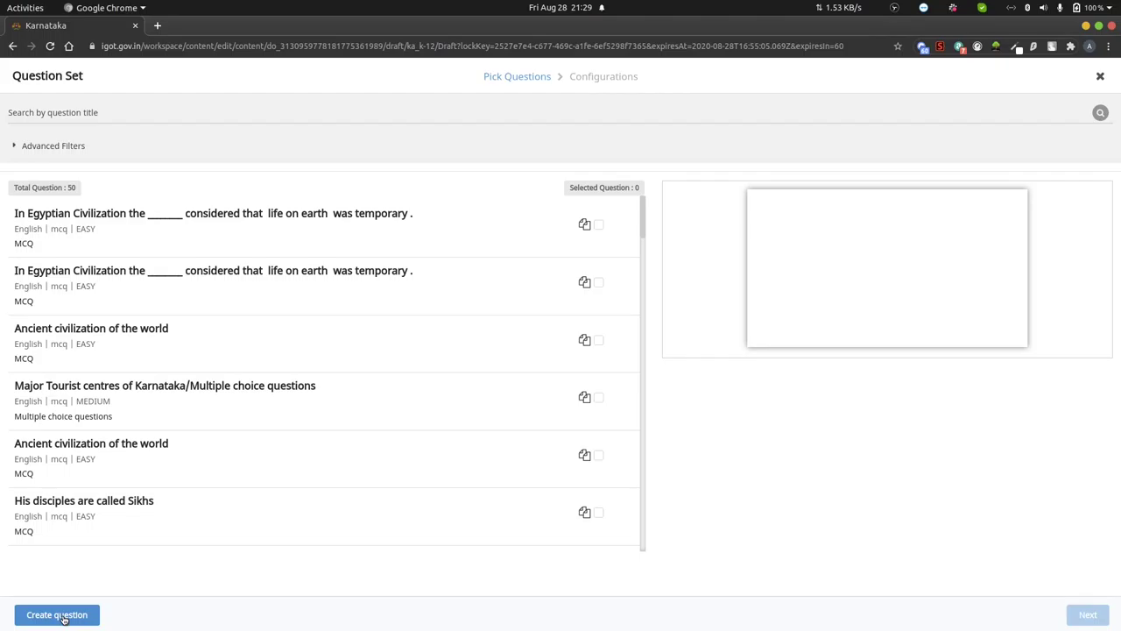
pyautogui.click(59, 617)
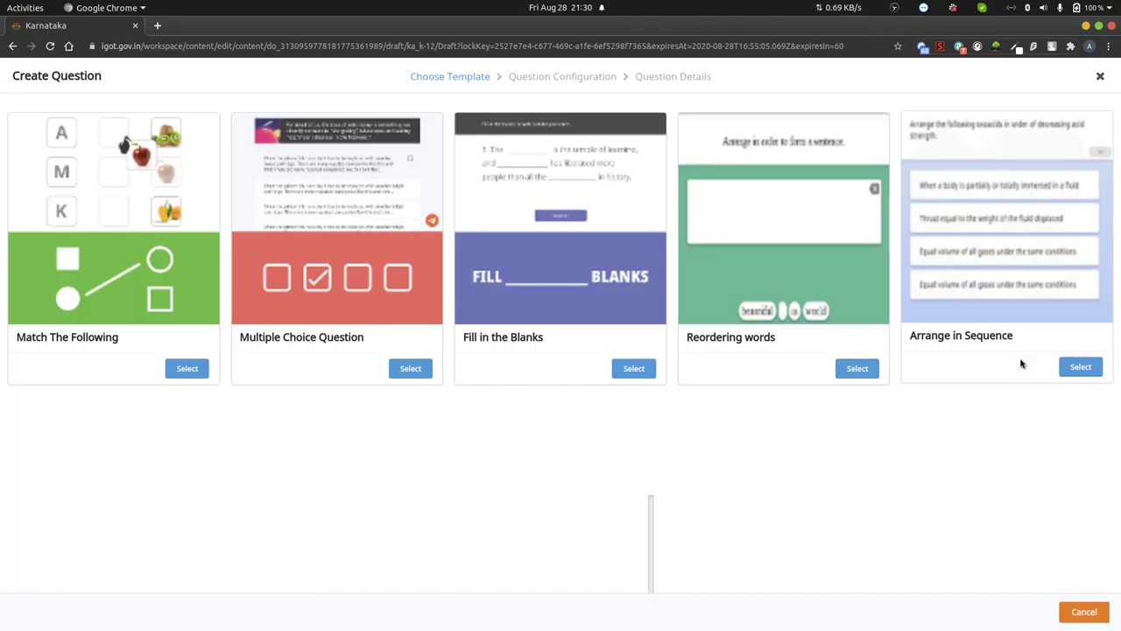
# - Choose the Multiple Choice Question template and place the cursor in the question text box
pyautogui.click(406, 367)
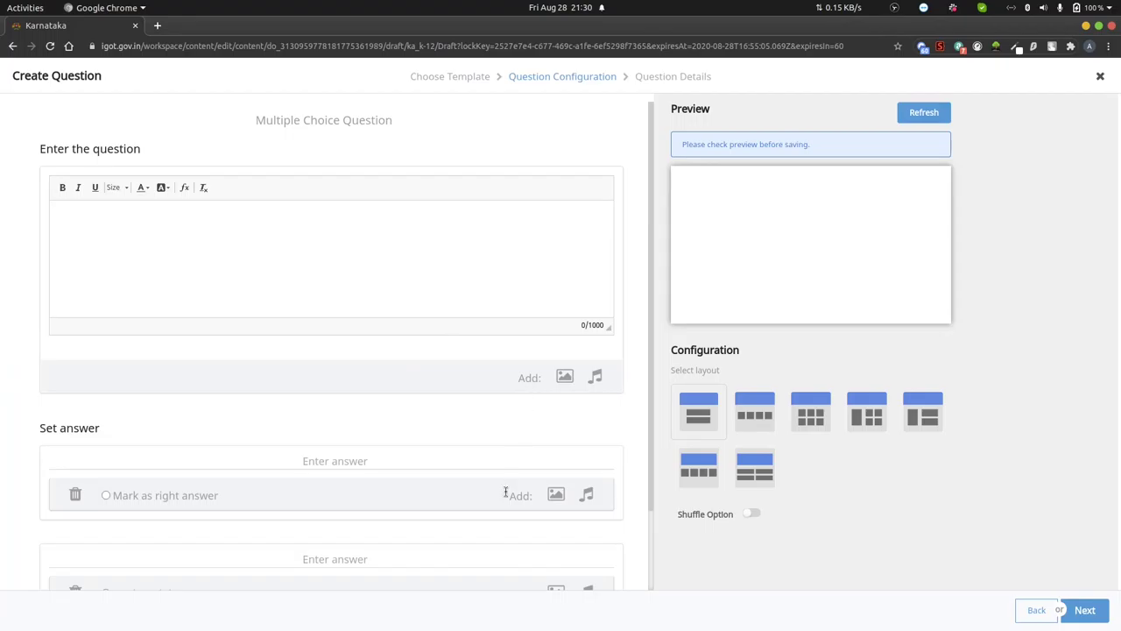
pyautogui.click(82, 228)
pyautogui.moveTo(525, 626)
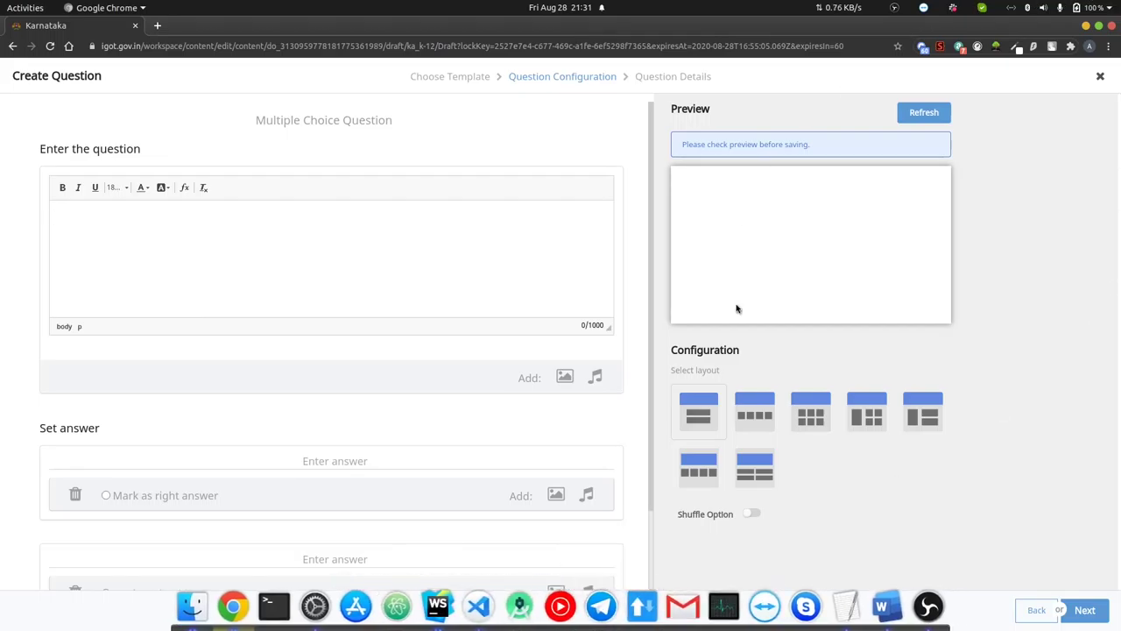
# - Copy question 1, 'The book Republic written by', from Word and return to DIKSHA
pyautogui.click(891, 606)
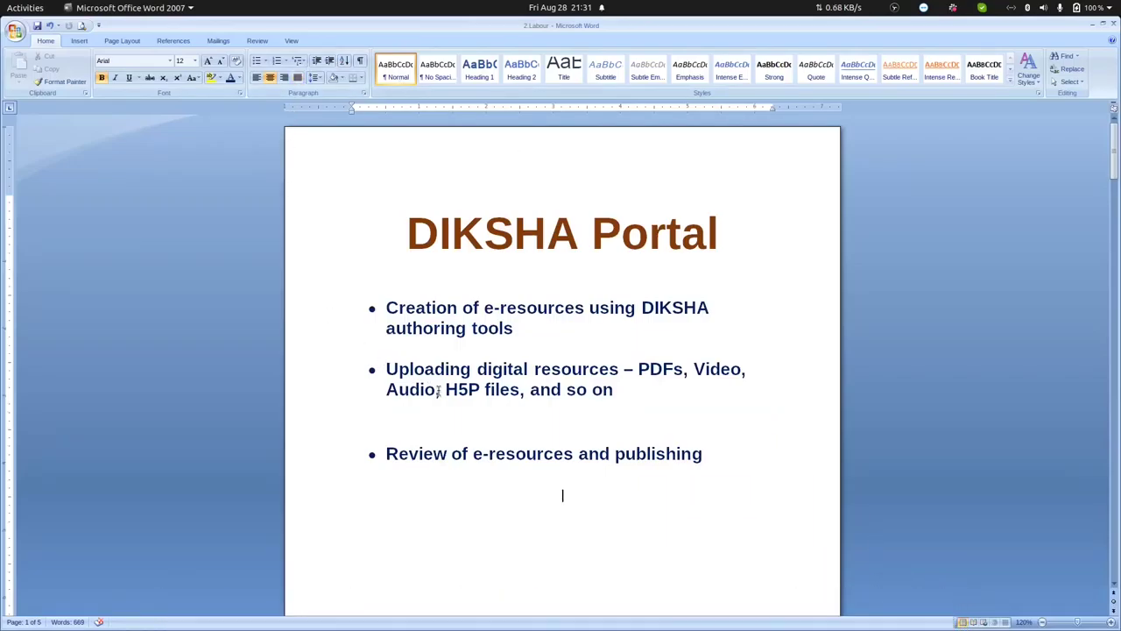
pyautogui.scroll(-15, 438, 392)
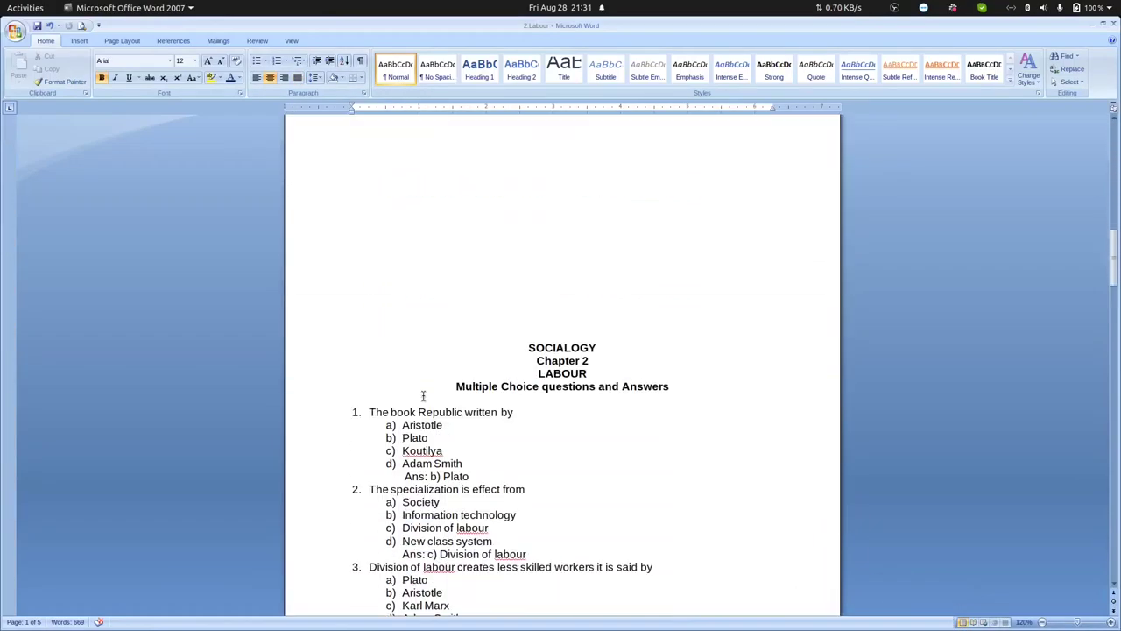
pyautogui.scroll(-4, 515, 350)
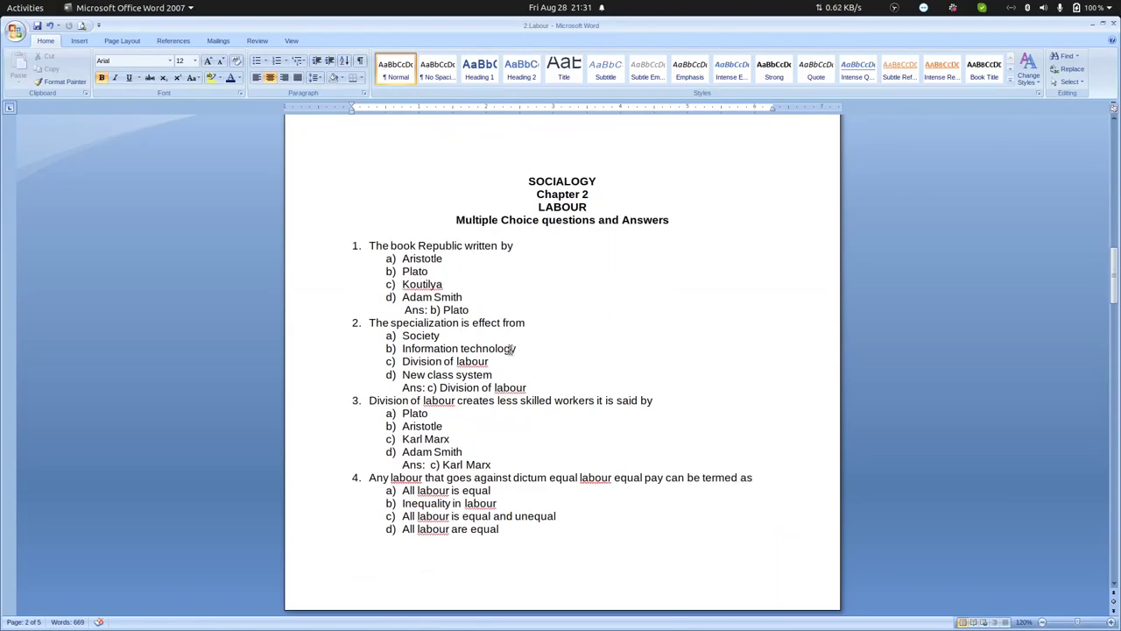
pyautogui.scroll(-2, 511, 349)
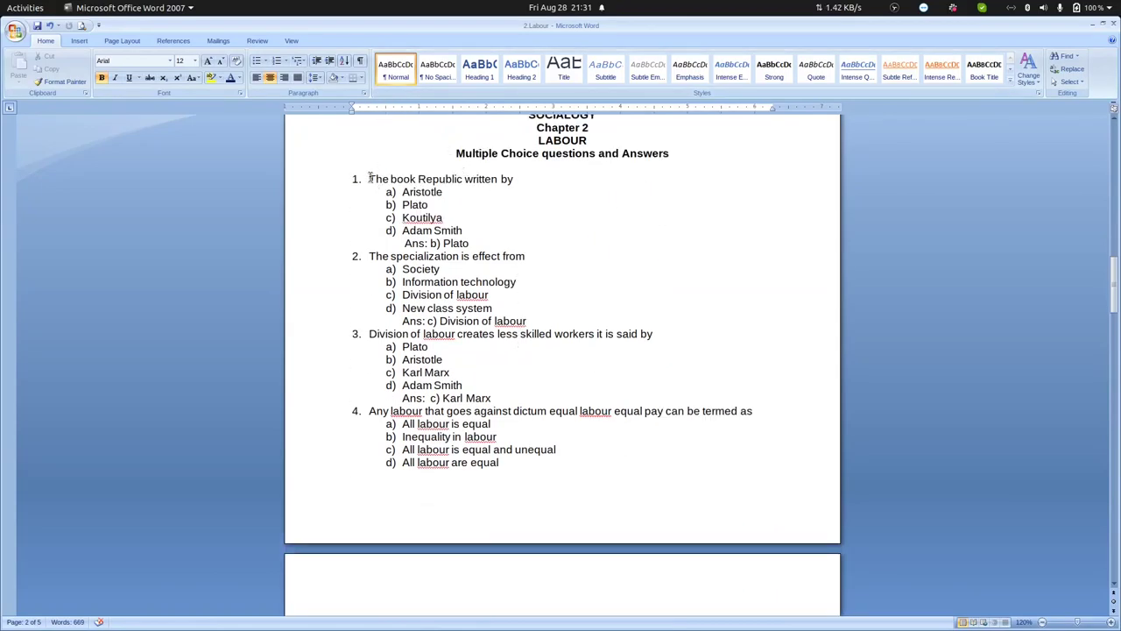
pyautogui.moveTo(370, 178); pyautogui.dragTo(519, 178)
pyautogui.hotkey('ctrl', 'c')
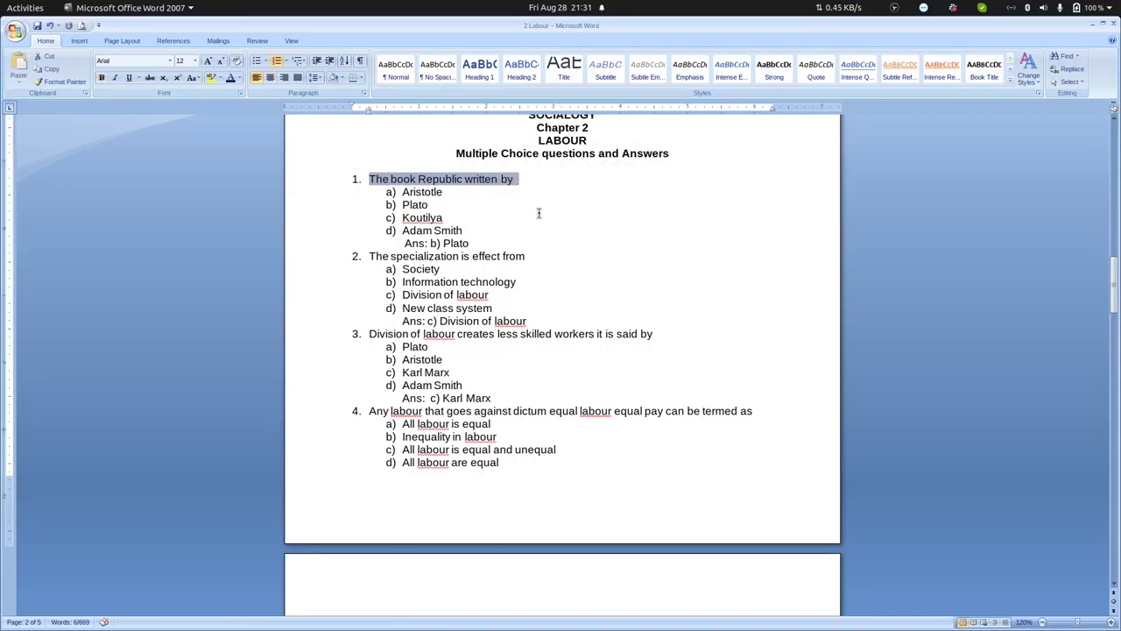
pyautogui.moveTo(344, 611)
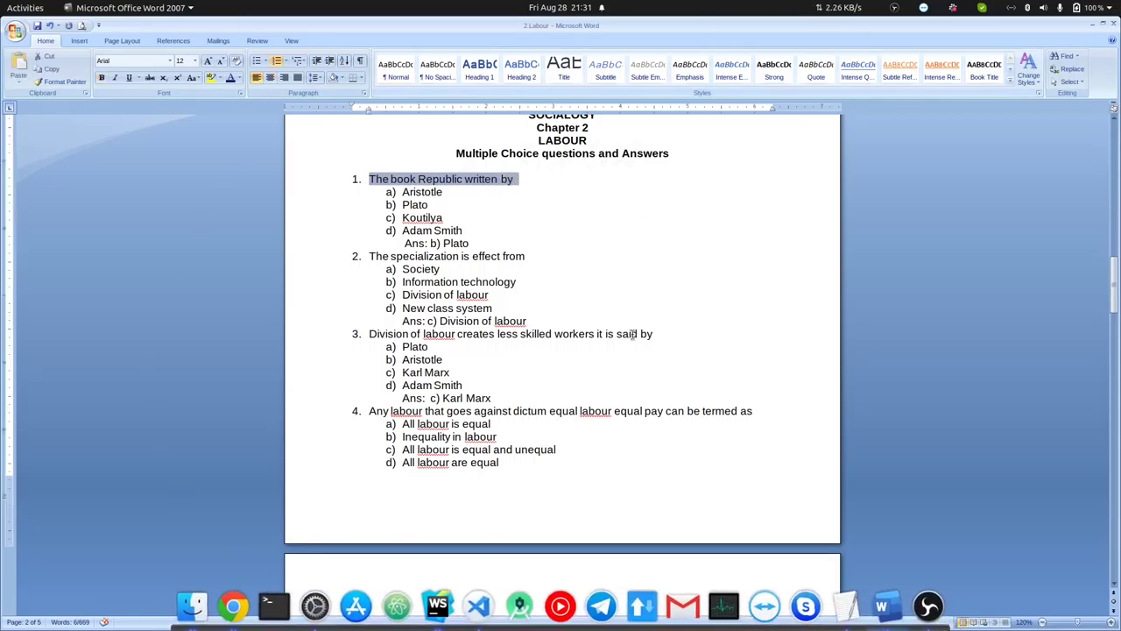
pyautogui.click(233, 601)
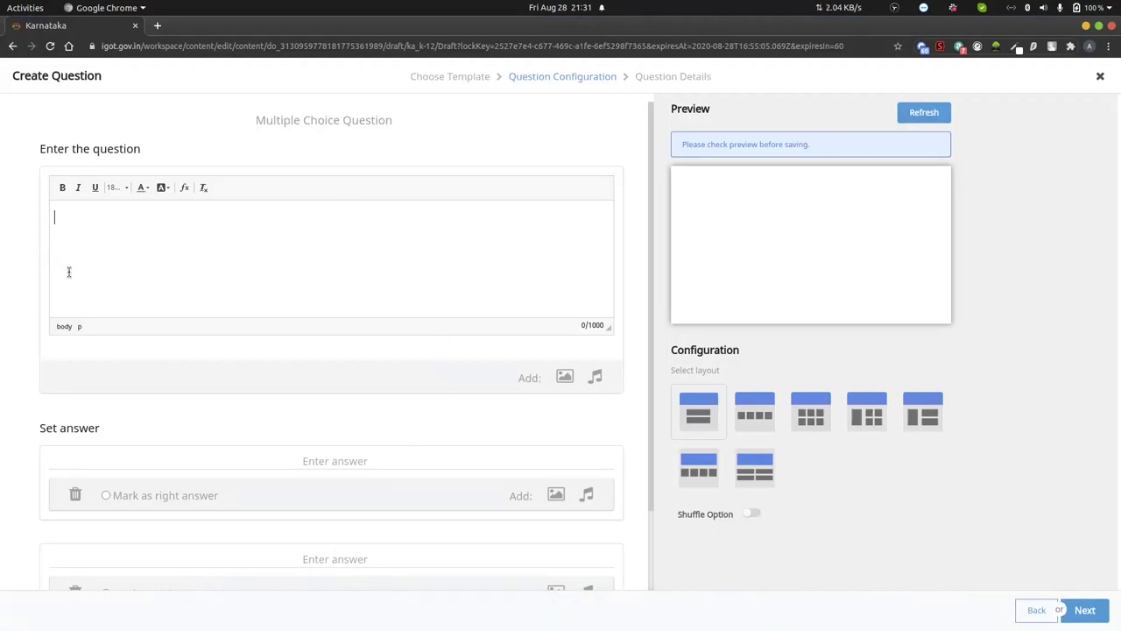
# - Paste question 1 into the question box and remove its list numbering
pyautogui.hotkey('ctrl', 'v')
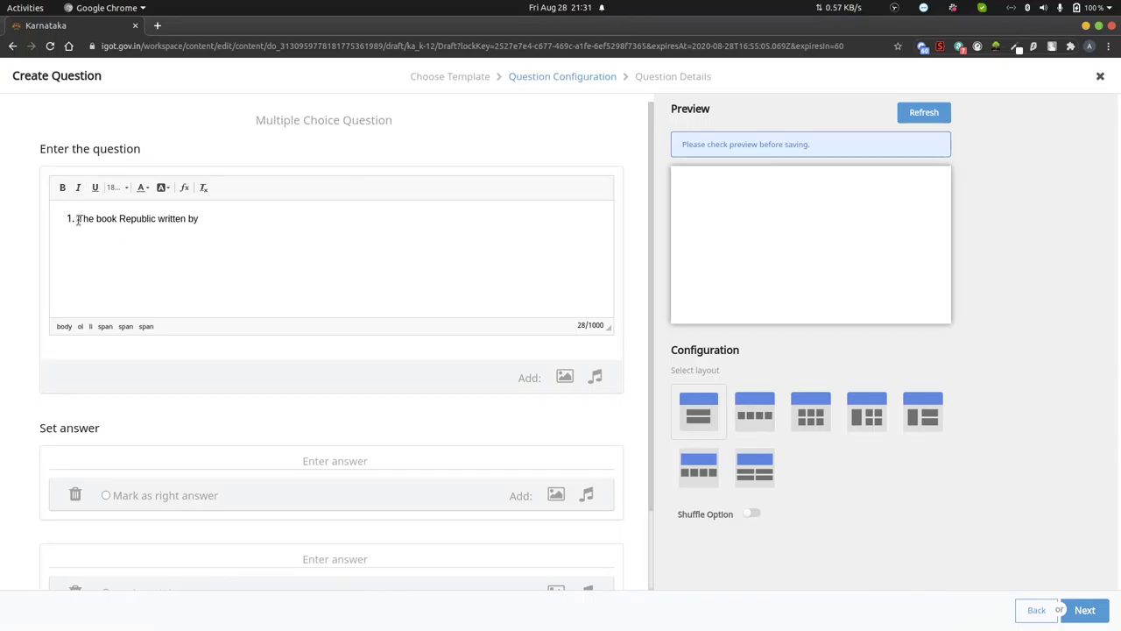
pyautogui.click(78, 219)
pyautogui.press('BackSpace')
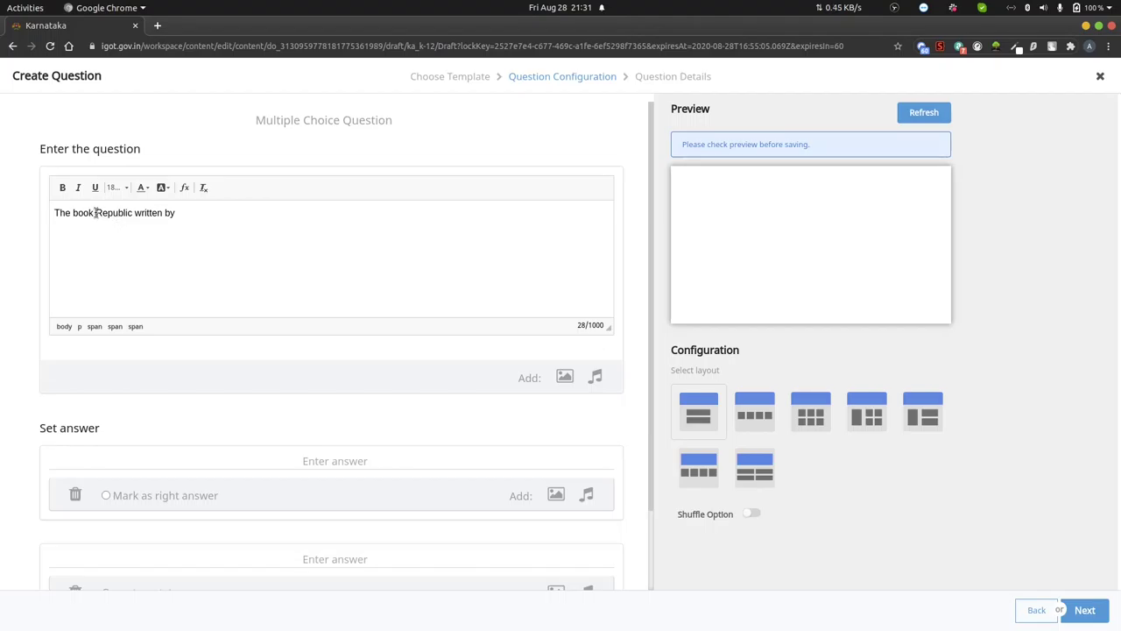
# - Put "Republic" in quotes, make it bold, and insert 'is' before 'written'
pyautogui.write('"')
pyautogui.click(137, 212)
pyautogui.write('"')
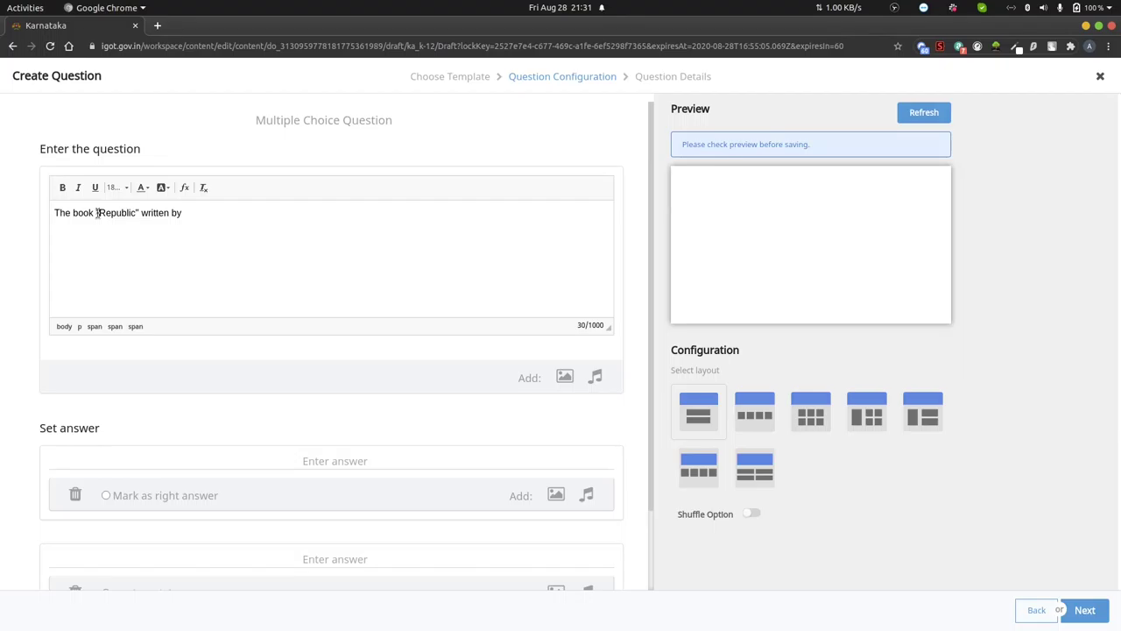
pyautogui.moveTo(98, 213); pyautogui.dragTo(137, 213)
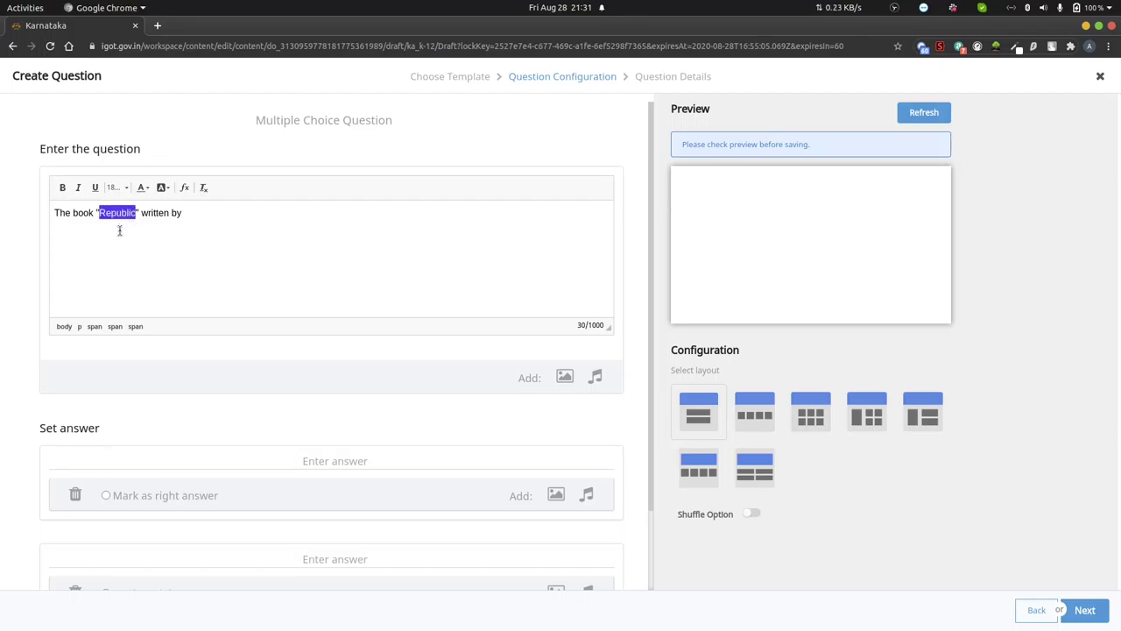
pyautogui.click(62, 189)
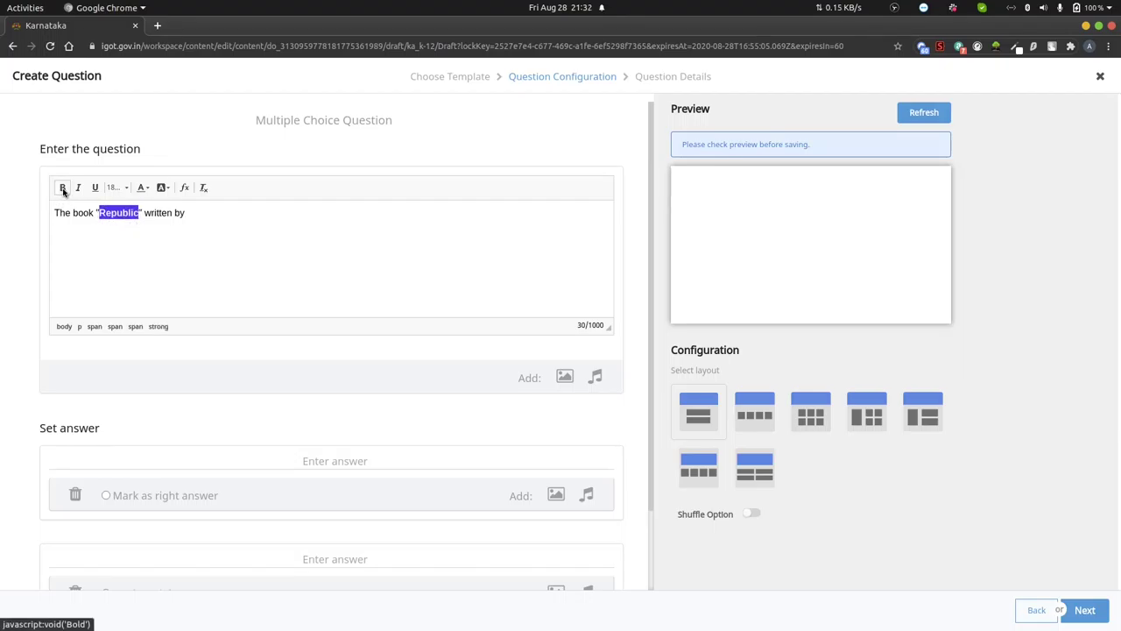
pyautogui.click(144, 212)
pyautogui.write('is')
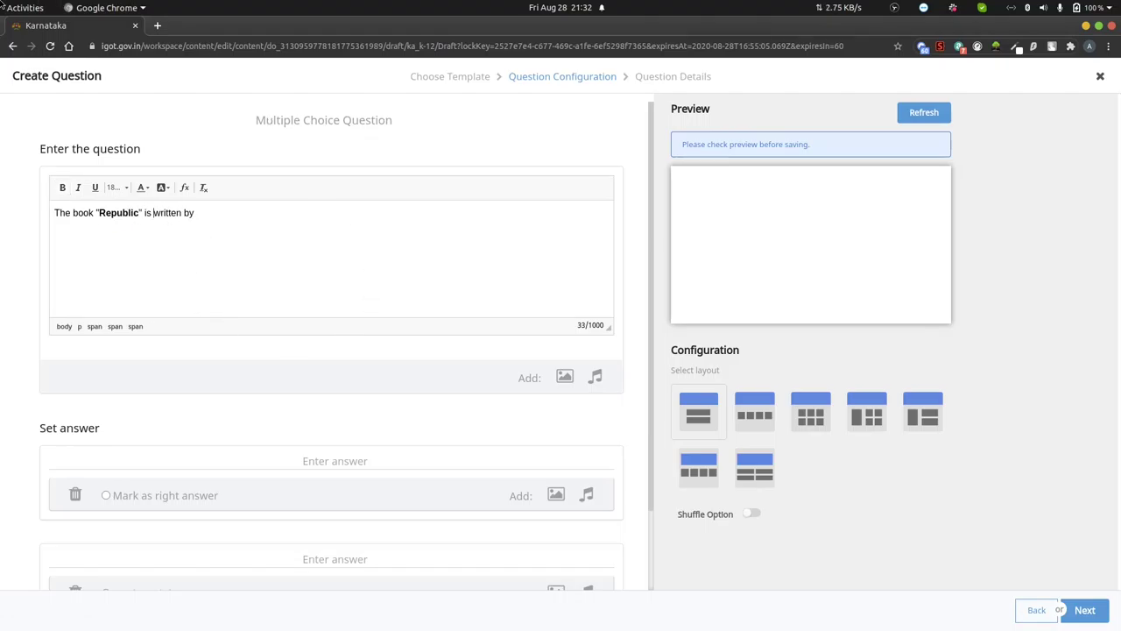
pyautogui.moveTo(1, 0)
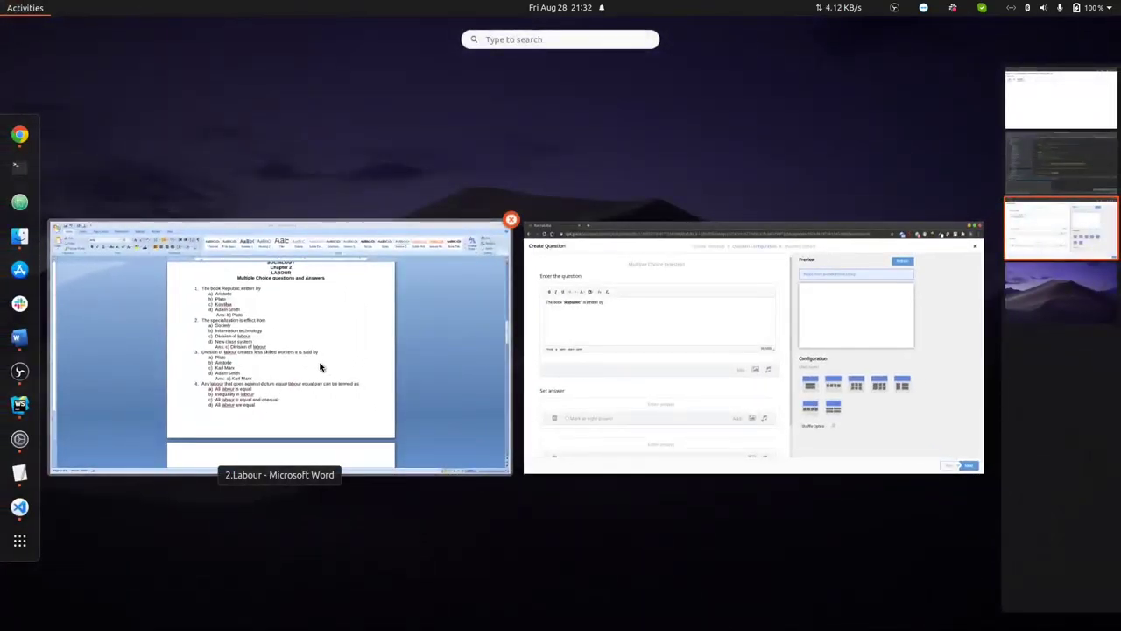
# - Select the option Aristotle in Word, then return to DIKSHA's answer fields
pyautogui.click(320, 366)
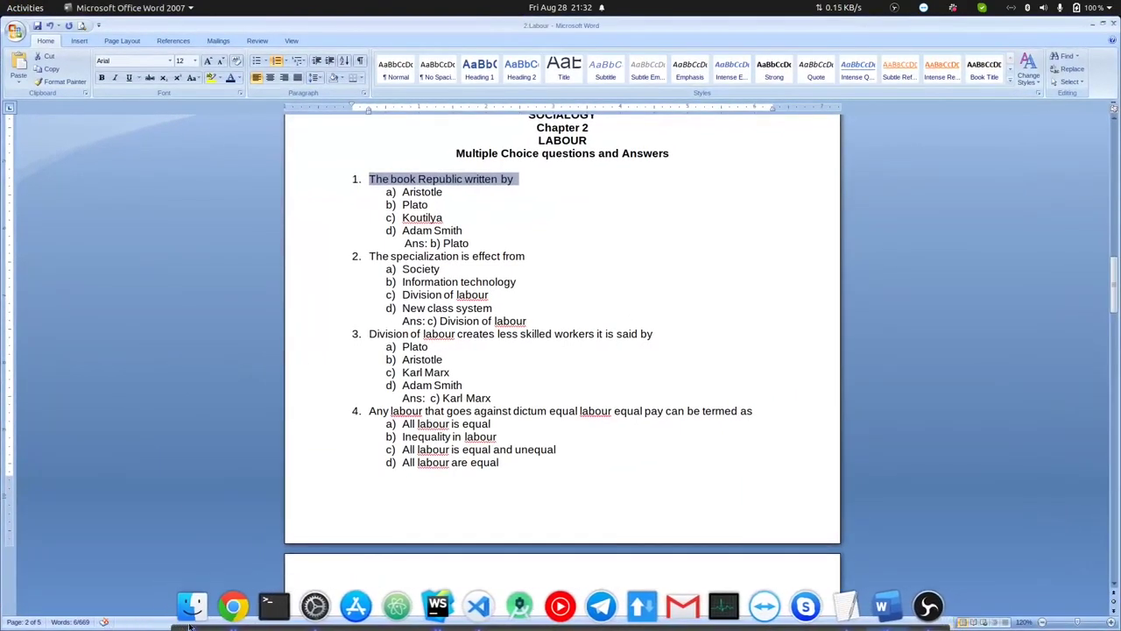
pyautogui.moveTo(402, 192); pyautogui.dragTo(452, 192)
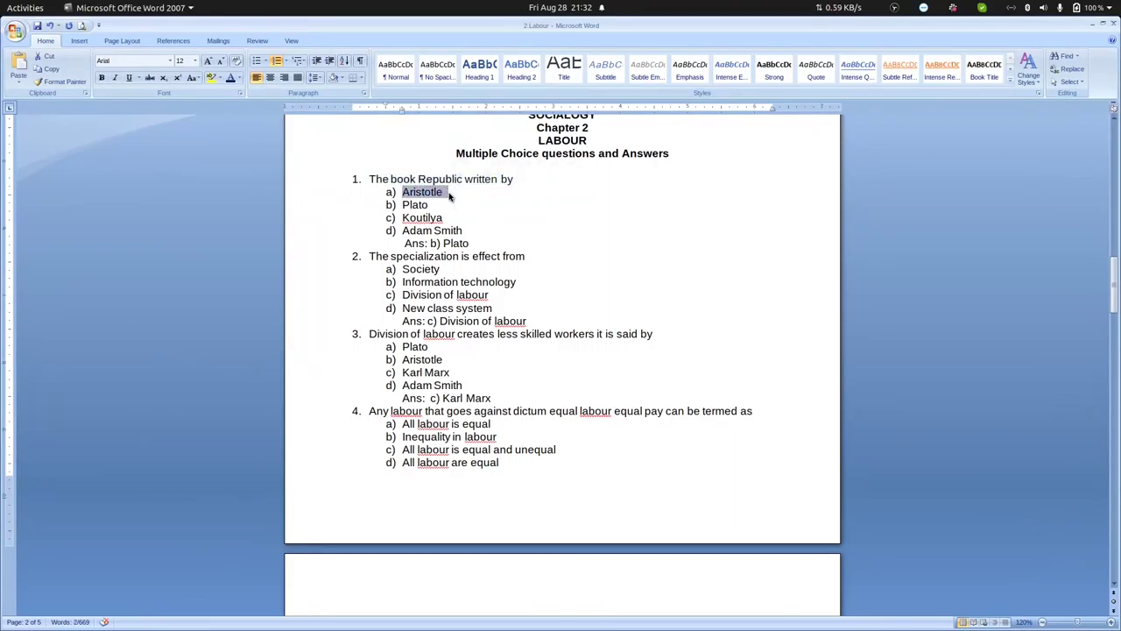
pyautogui.click(231, 601)
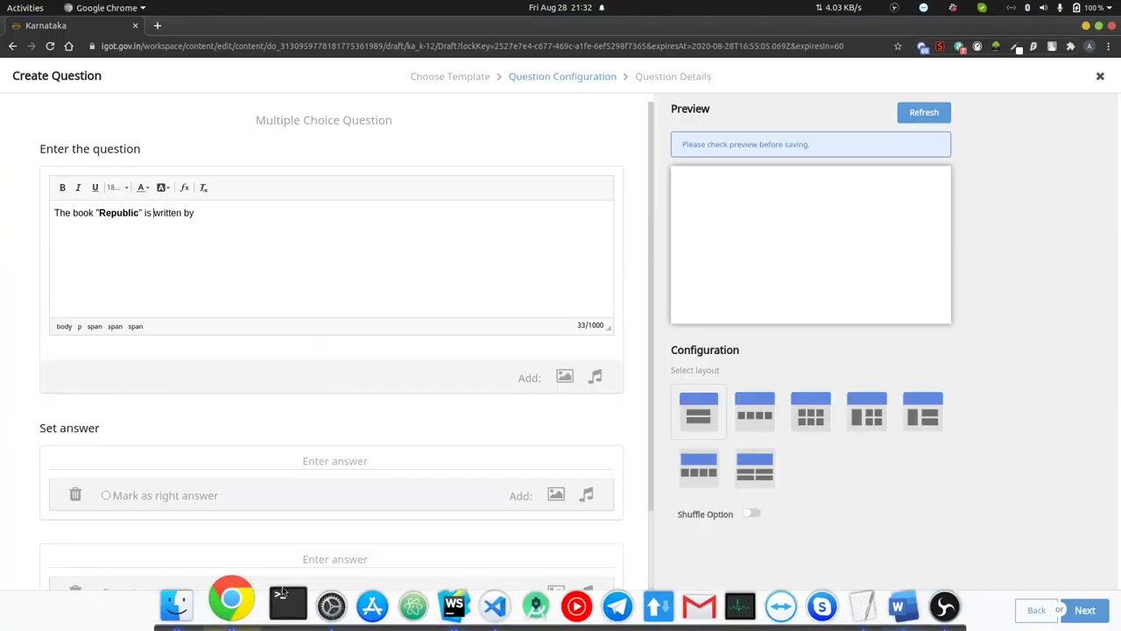
pyautogui.scroll(-3, 299, 467)
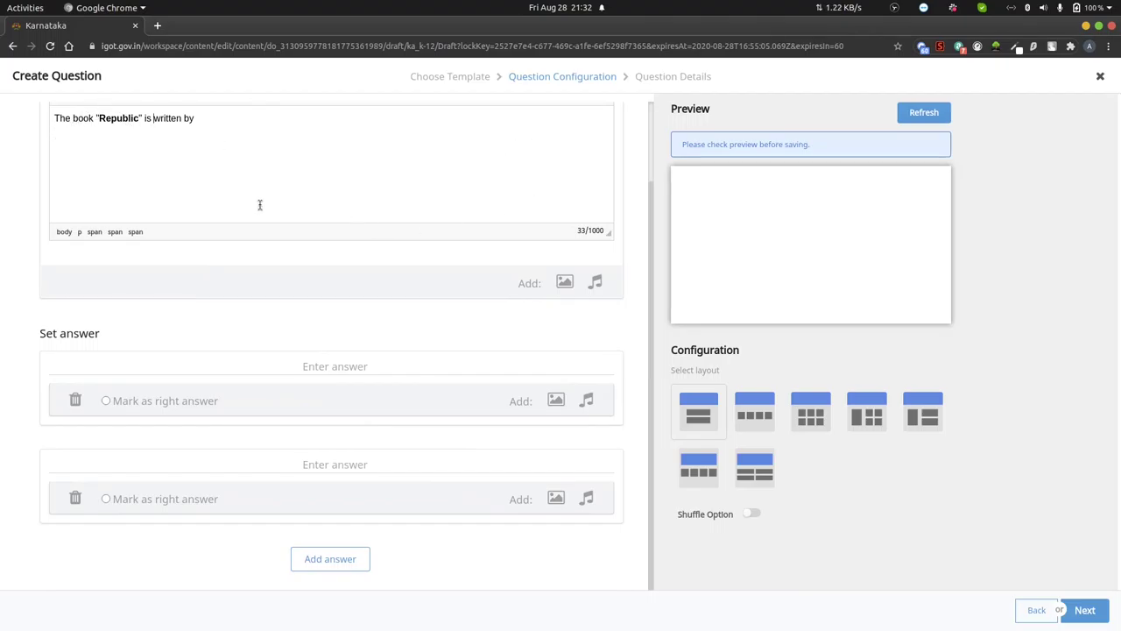
# - Enter Aristotle as the first answer and Pluto as the second
pyautogui.click(340, 366)
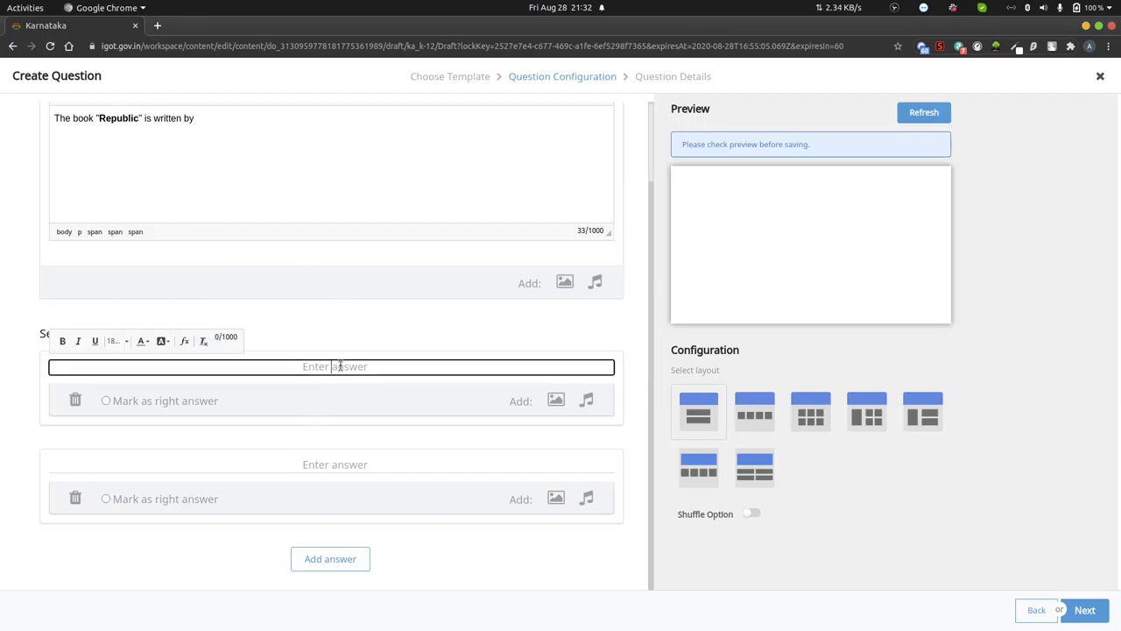
pyautogui.hotkey('ctrl', 'v')
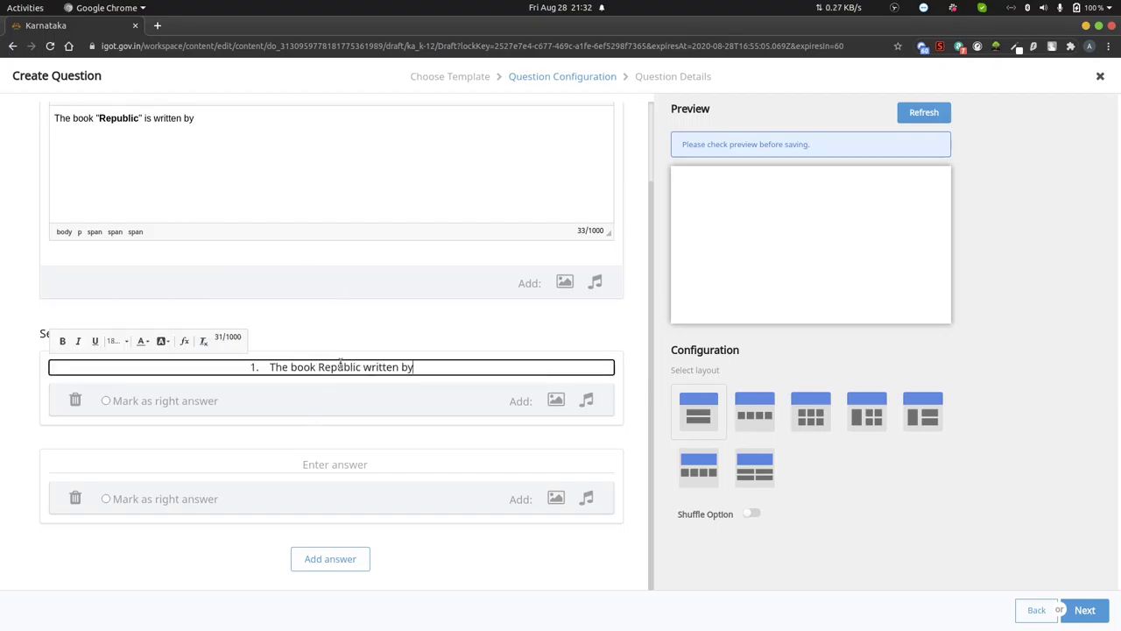
pyautogui.moveTo(428, 368); pyautogui.dragTo(253, 341)
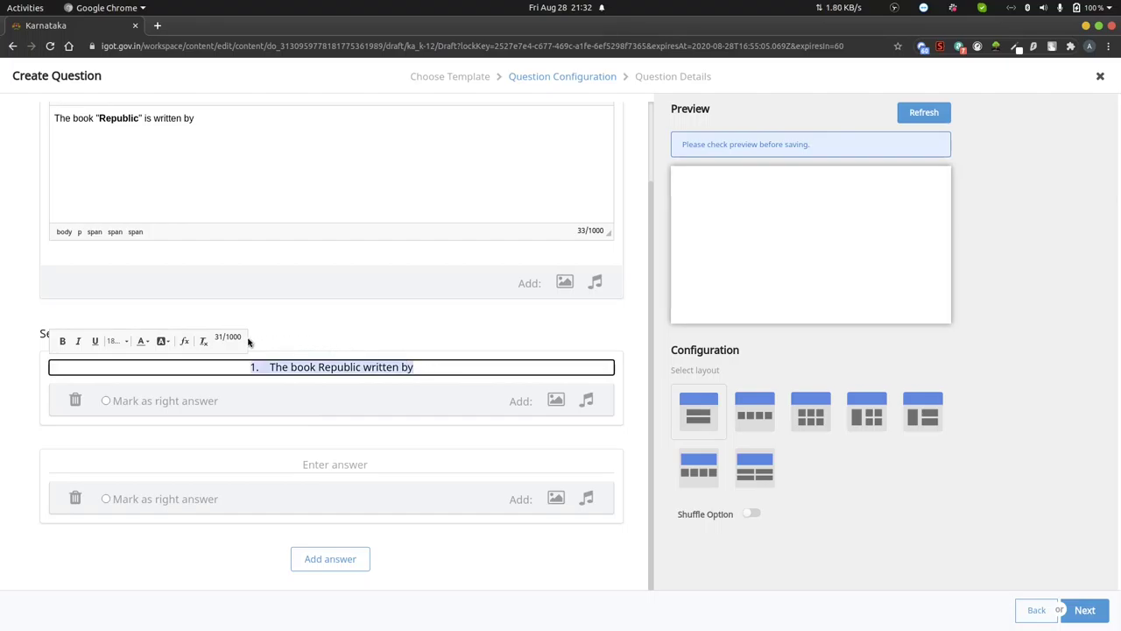
pyautogui.write('Ar')
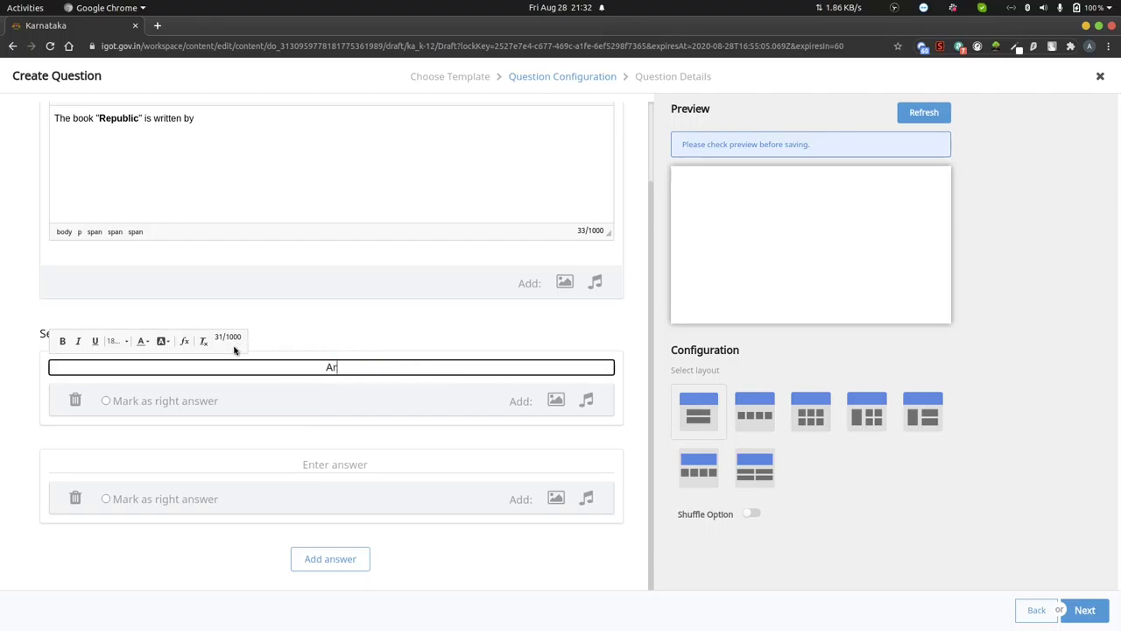
pyautogui.write('istotle')
pyautogui.click(332, 465)
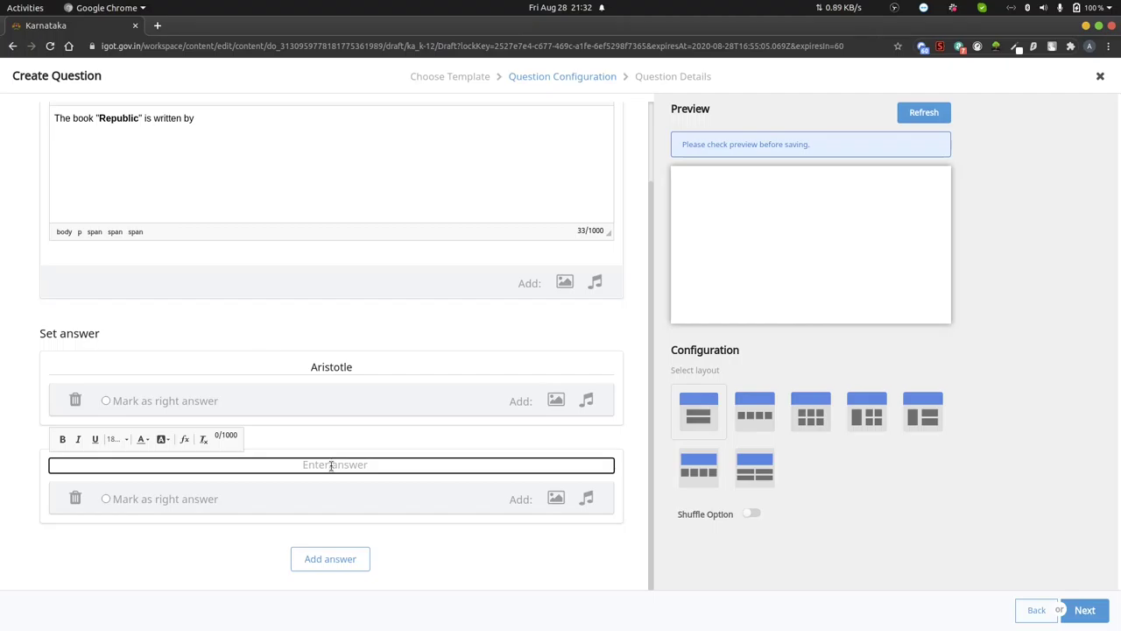
pyautogui.write('Pluto')
# - Add a third answer, Kottilya, plus an empty fourth answer field
pyautogui.click(330, 565)
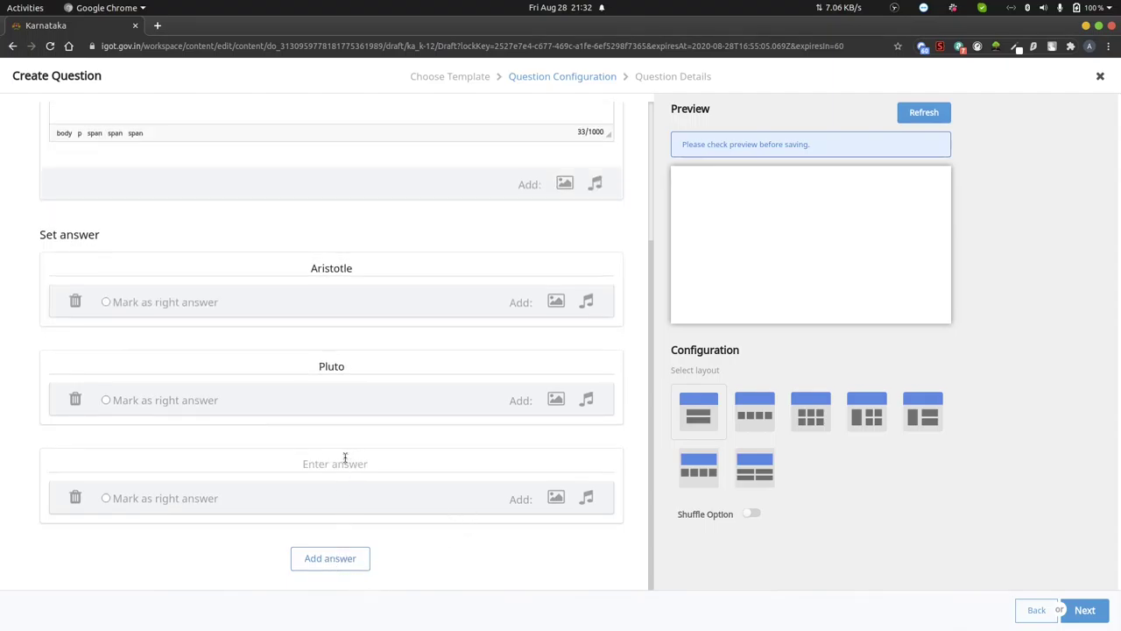
pyautogui.click(334, 464)
pyautogui.write('K')
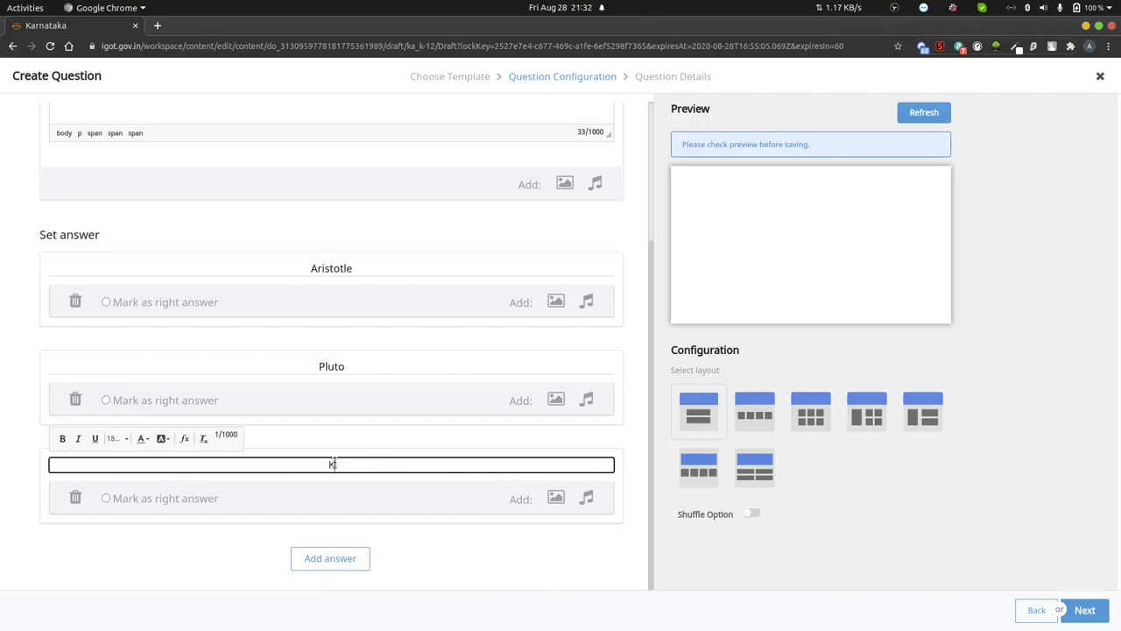
pyautogui.write('ottilya')
pyautogui.click(329, 563)
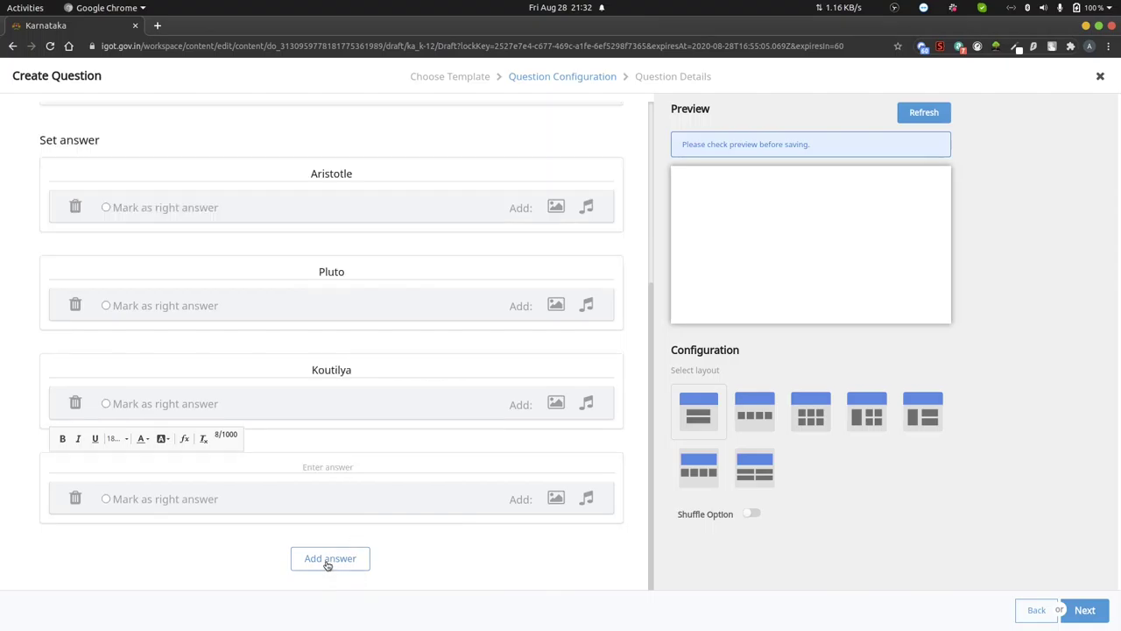
pyautogui.click(334, 464)
pyautogui.moveTo(353, 614)
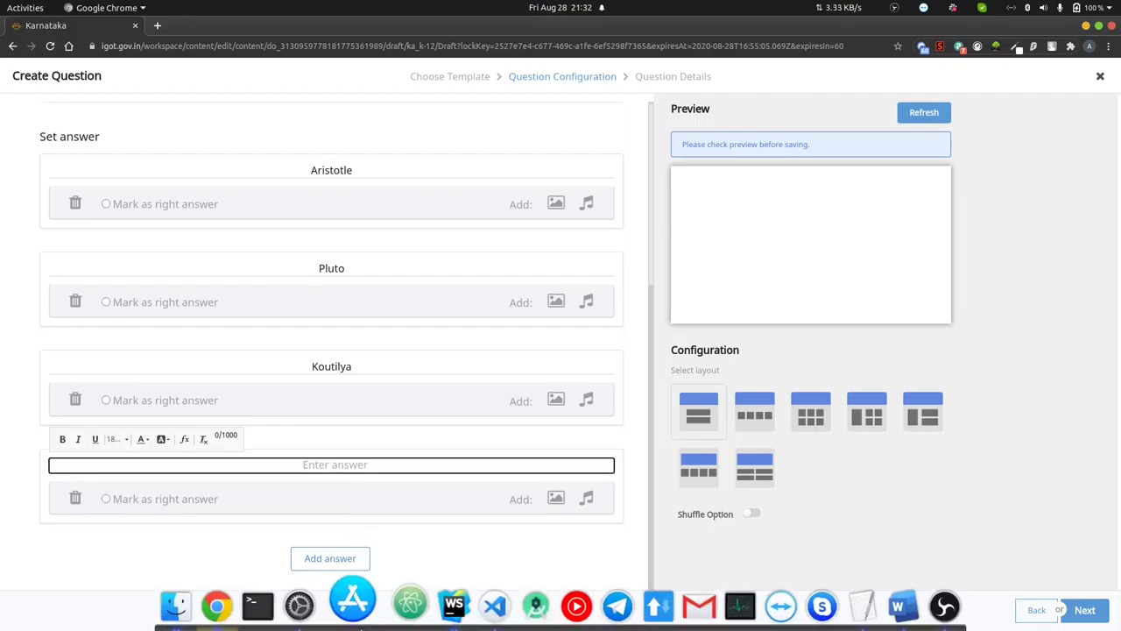
pyautogui.click(888, 605)
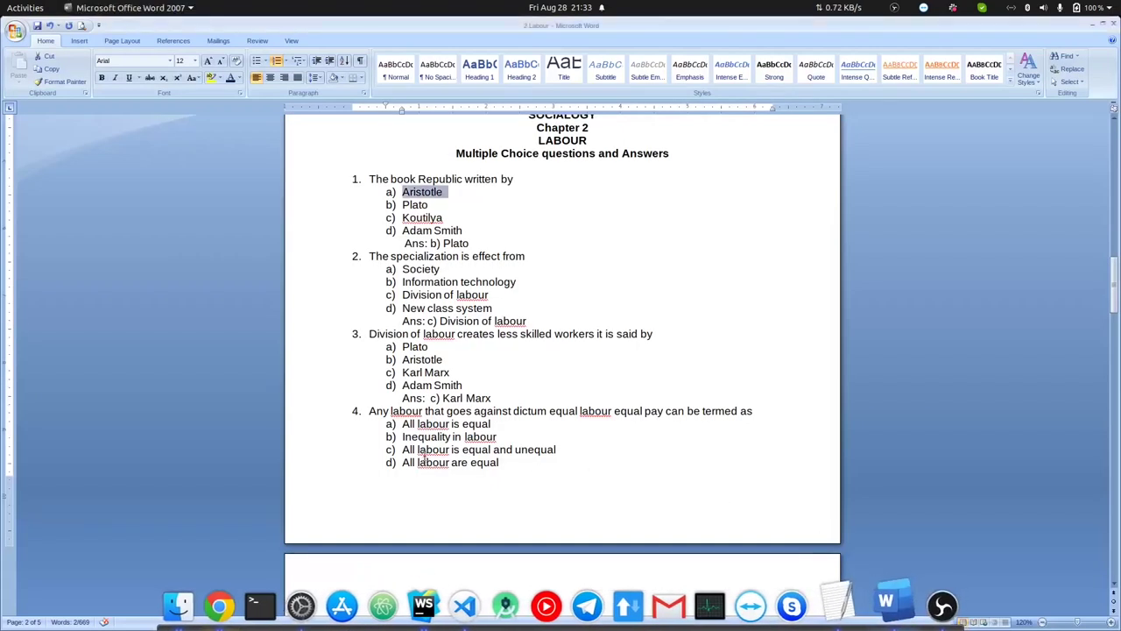
pyautogui.moveTo(574, 613)
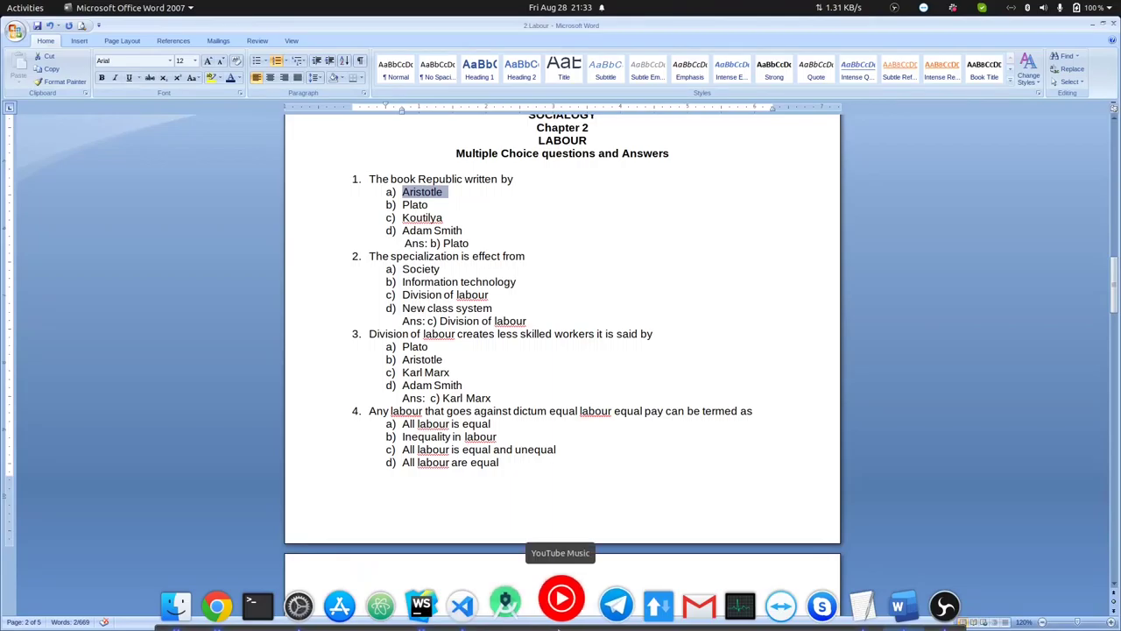
pyautogui.click(233, 605)
# - Change answer two from Pluto to Plato and type Adam Smith as answer four
pyautogui.click(337, 268)
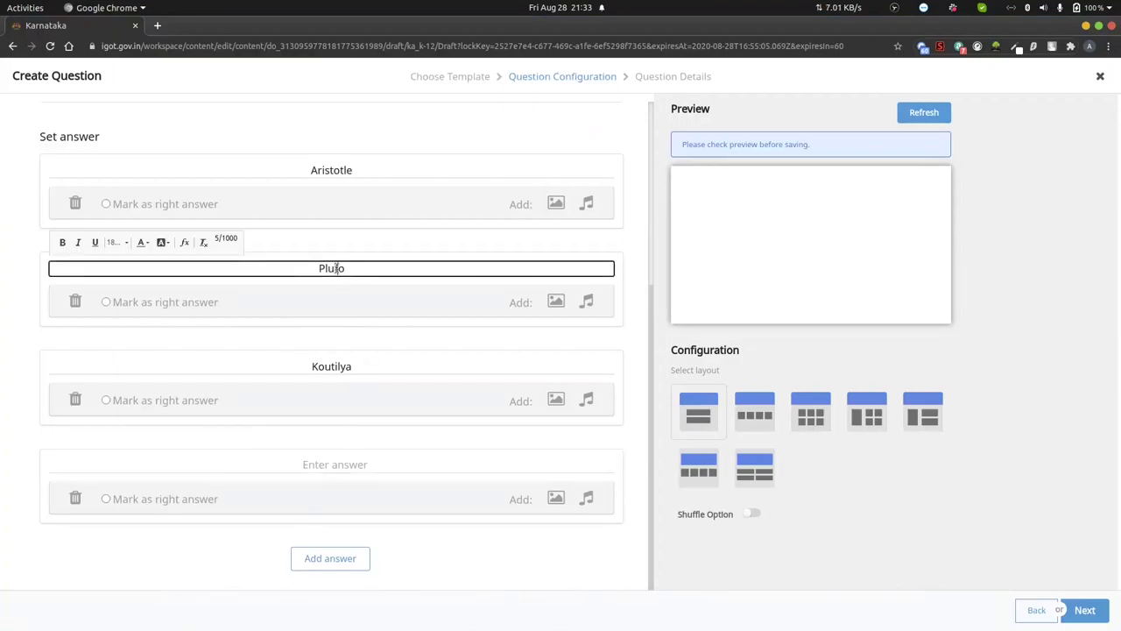
pyautogui.press('BackSpace')
pyautogui.write('a')
pyautogui.click(333, 466)
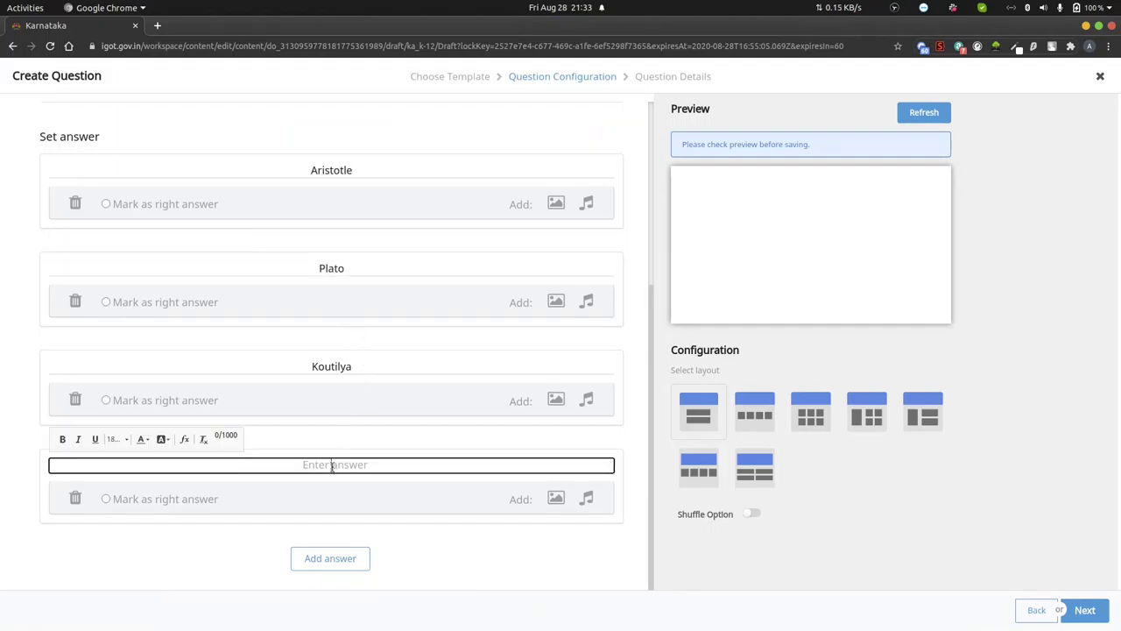
pyautogui.write('Adam Smith')
pyautogui.scroll(1, 380, 372)
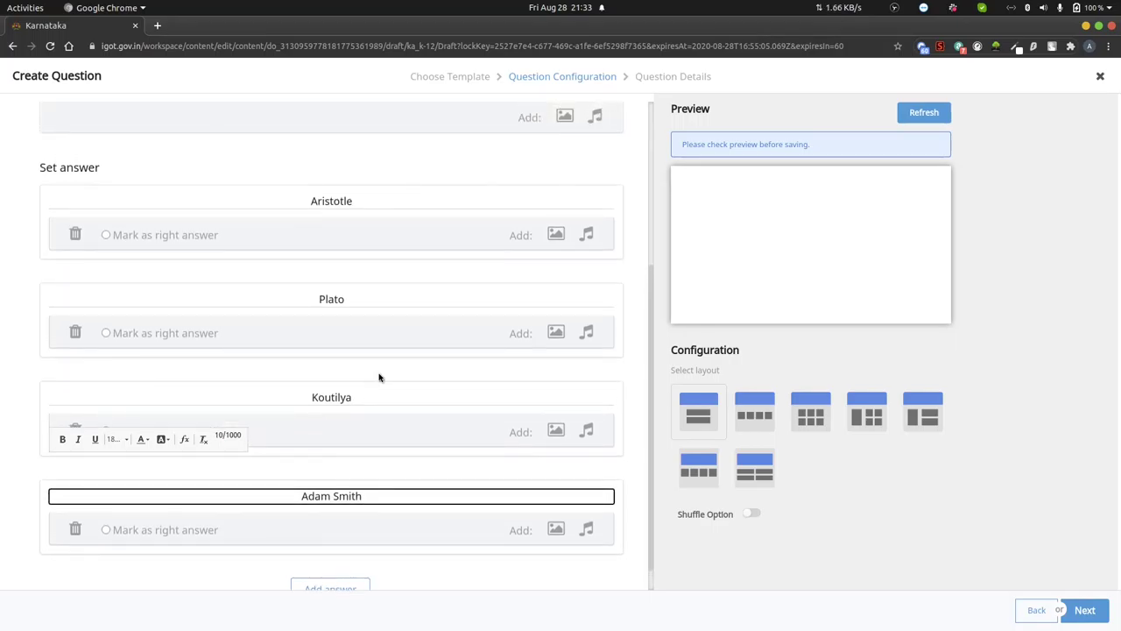
pyautogui.scroll(2, 379, 378)
pyautogui.scroll(5, 283, 385)
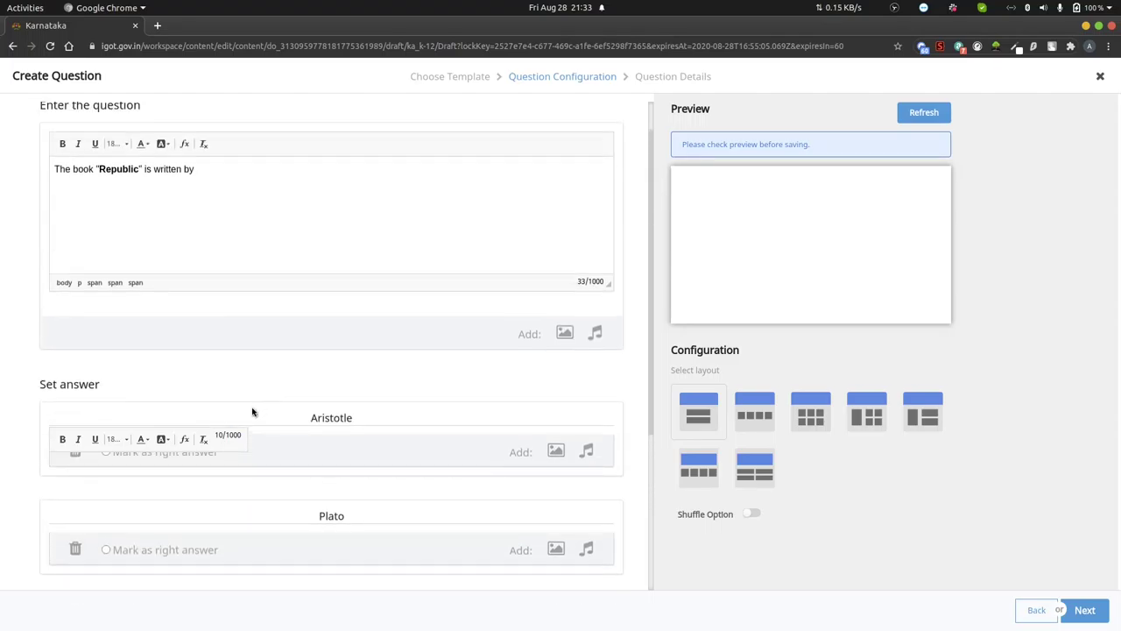
pyautogui.scroll(-2, 290, 456)
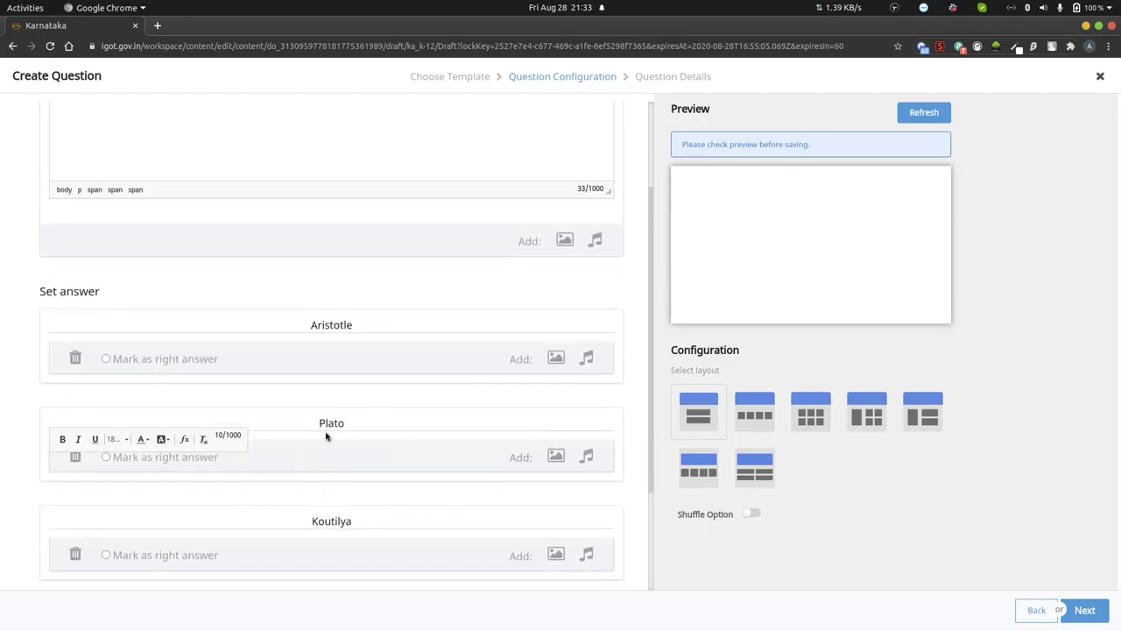
# - Mark Plato as the right answer and refresh the preview
pyautogui.click(106, 458)
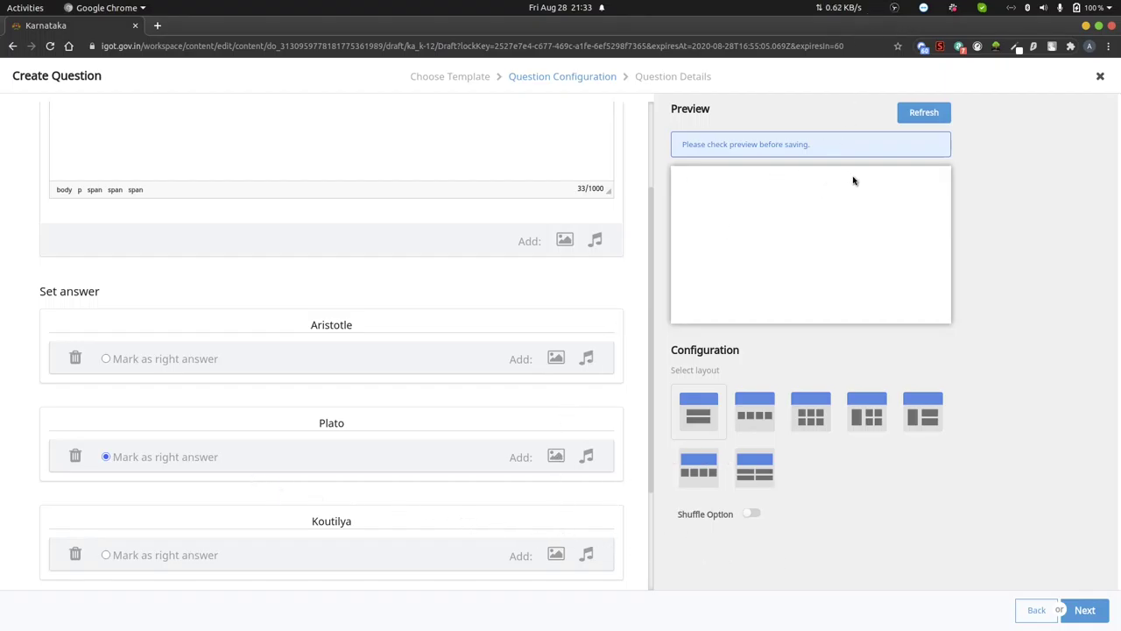
pyautogui.click(916, 112)
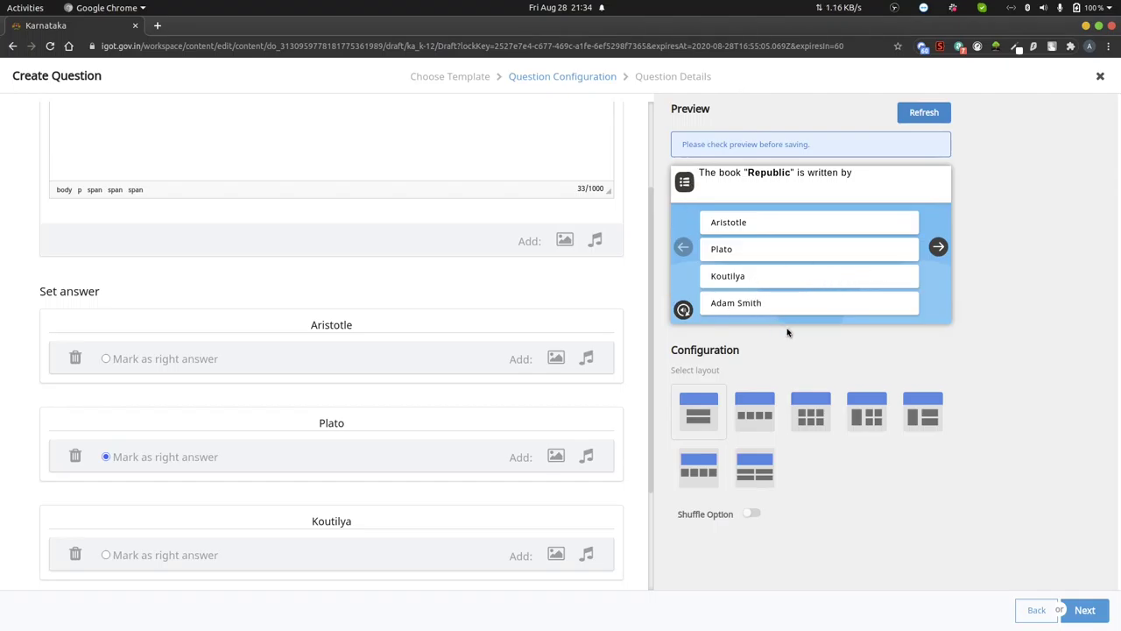
# - In the preview, answer Koutilya (wrong), retry with Plato (correct), and reach the 1/1 summary
pyautogui.click(740, 280)
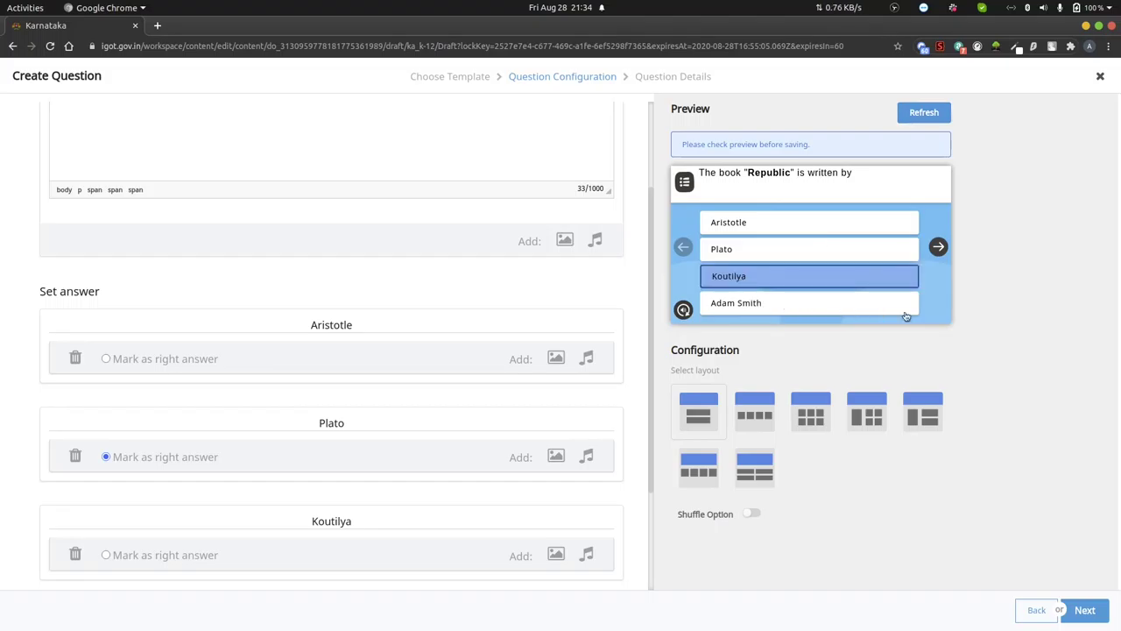
pyautogui.click(938, 247)
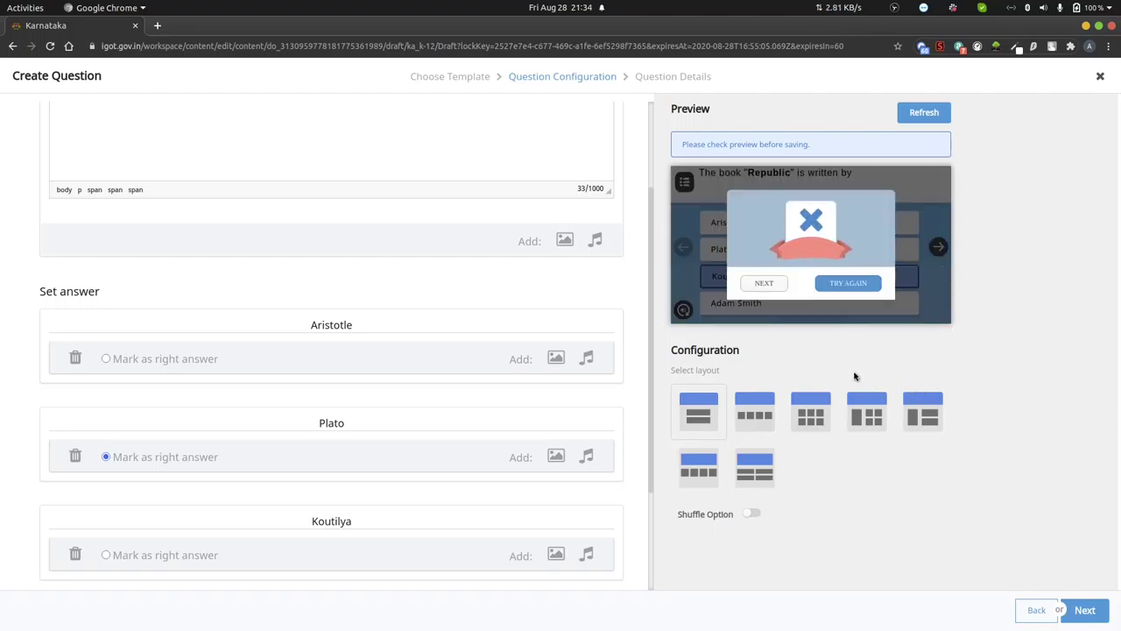
pyautogui.click(842, 286)
pyautogui.click(722, 252)
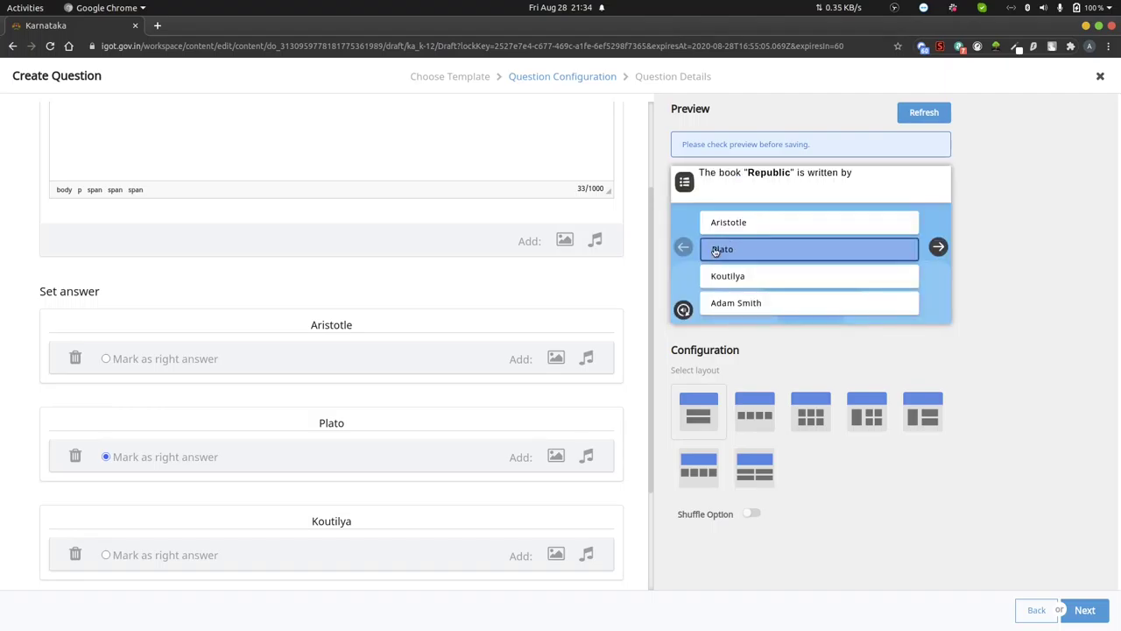
pyautogui.click(938, 247)
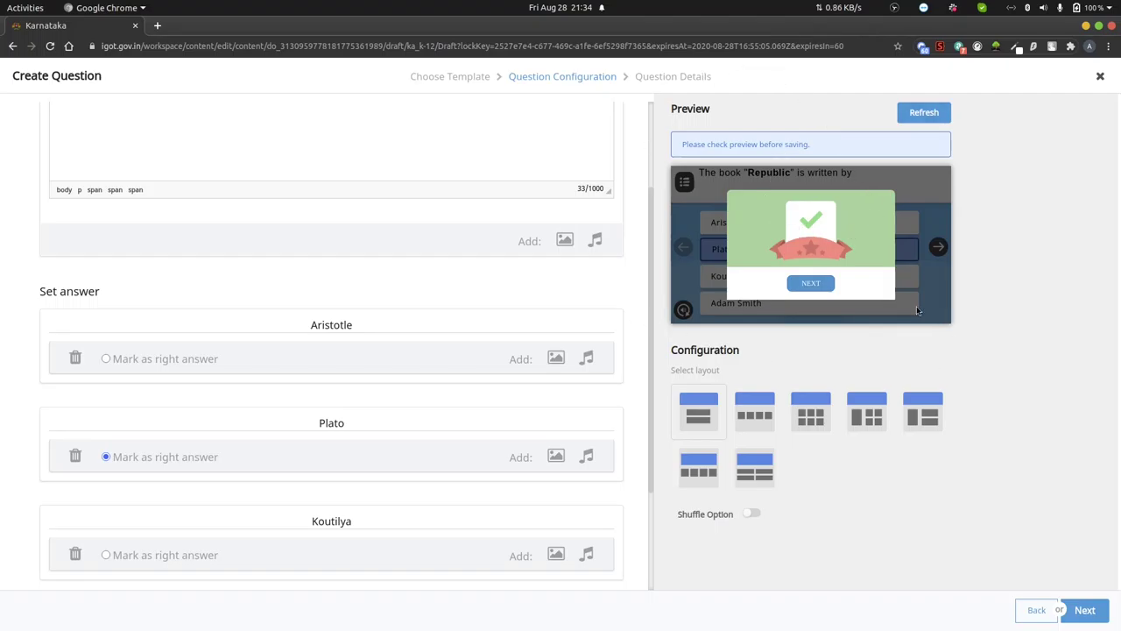
pyautogui.click(829, 288)
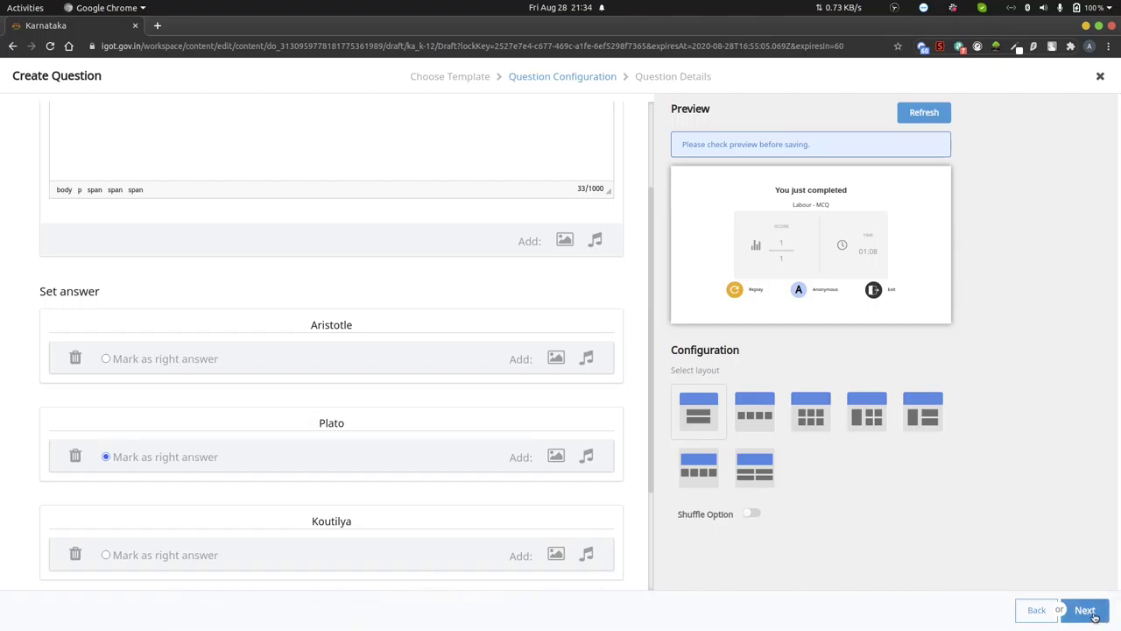
# - Set the question's board to State (Karnataka), medium English and grade Class 10
pyautogui.click(1092, 613)
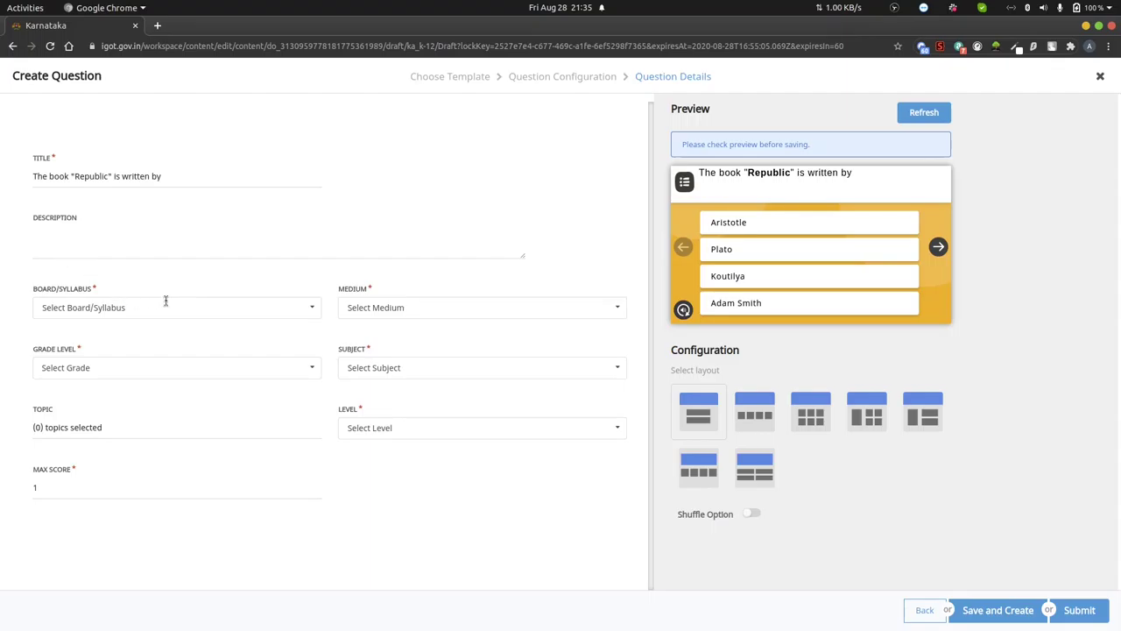
pyautogui.click(127, 306)
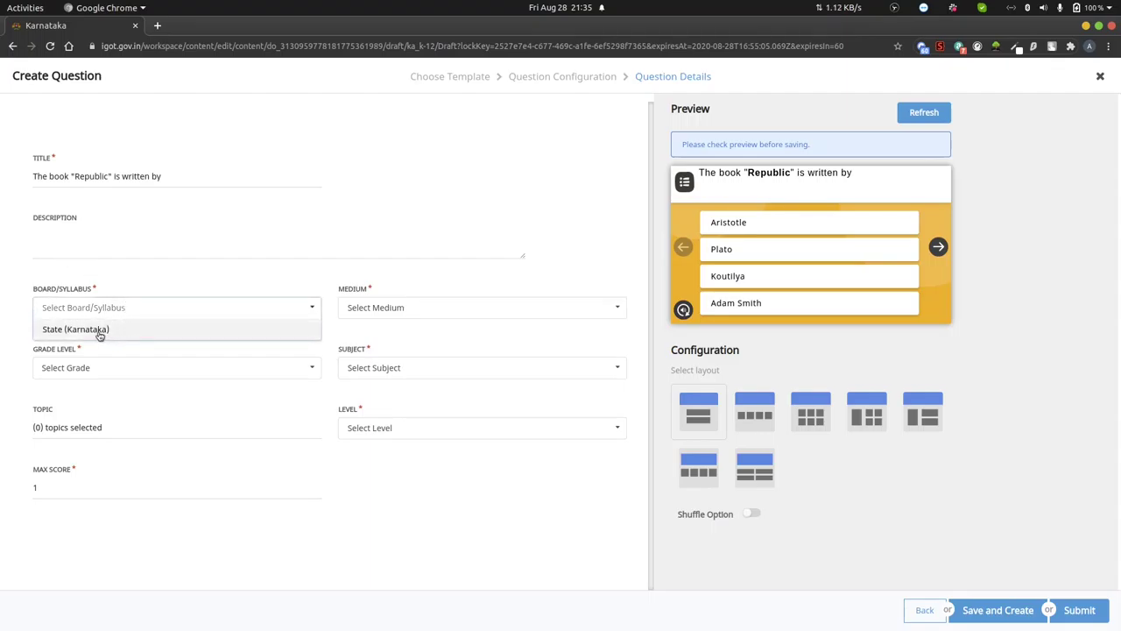
pyautogui.click(99, 333)
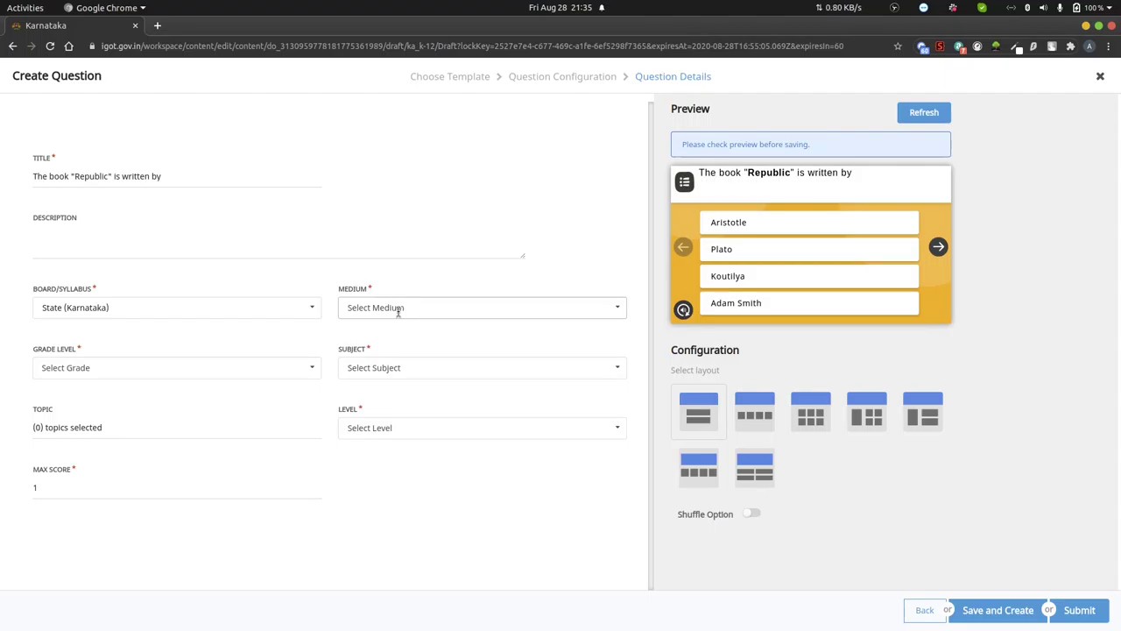
pyautogui.click(397, 310)
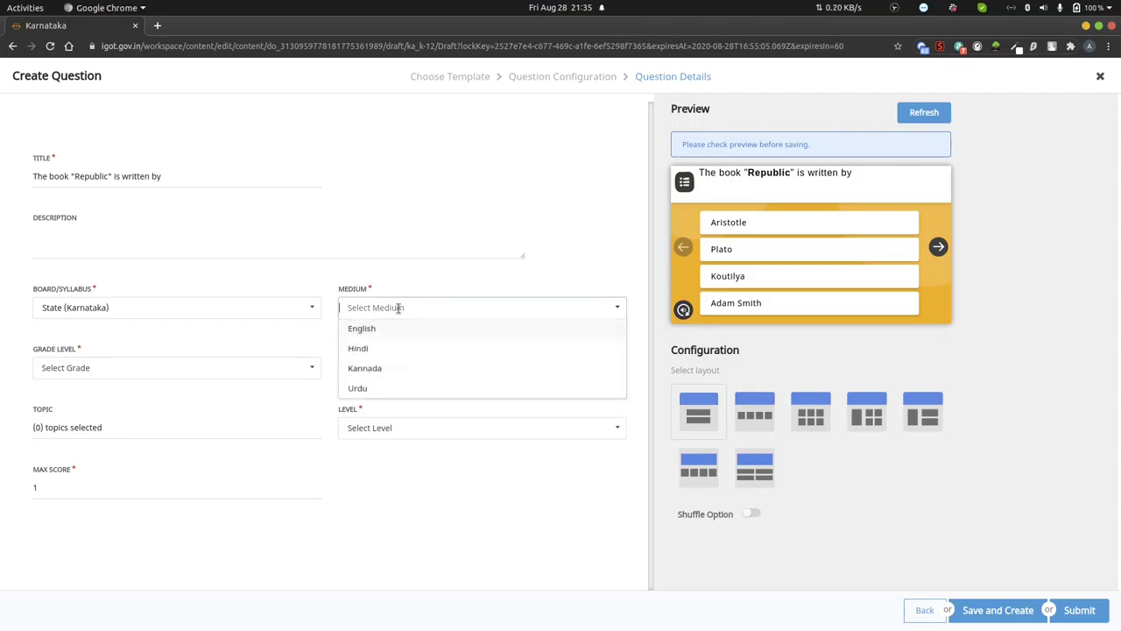
pyautogui.click(359, 332)
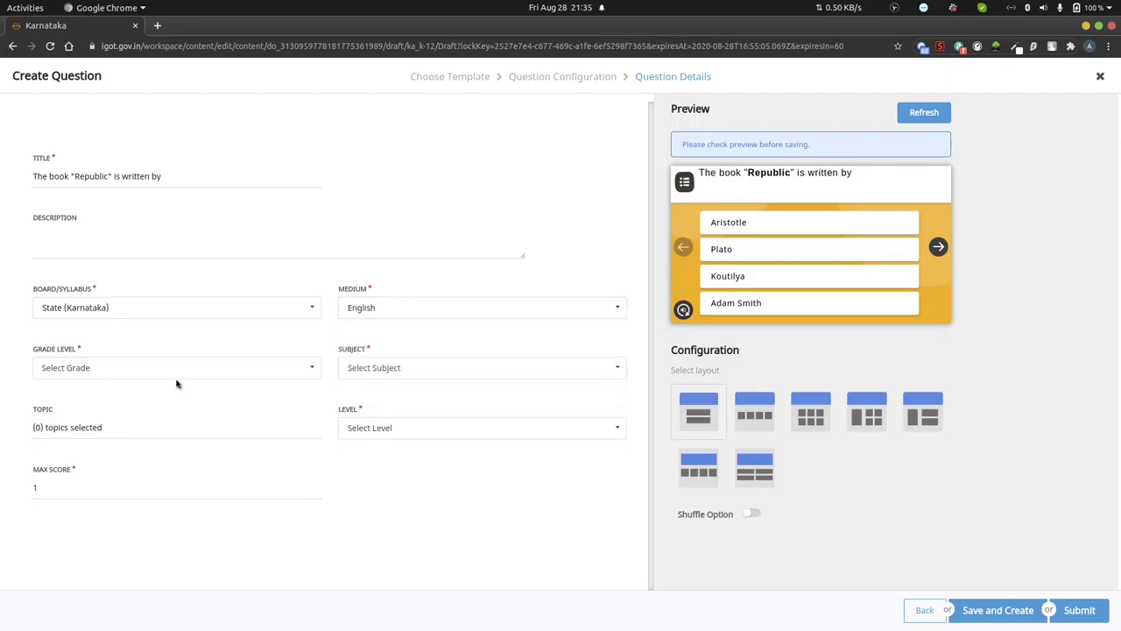
pyautogui.click(100, 369)
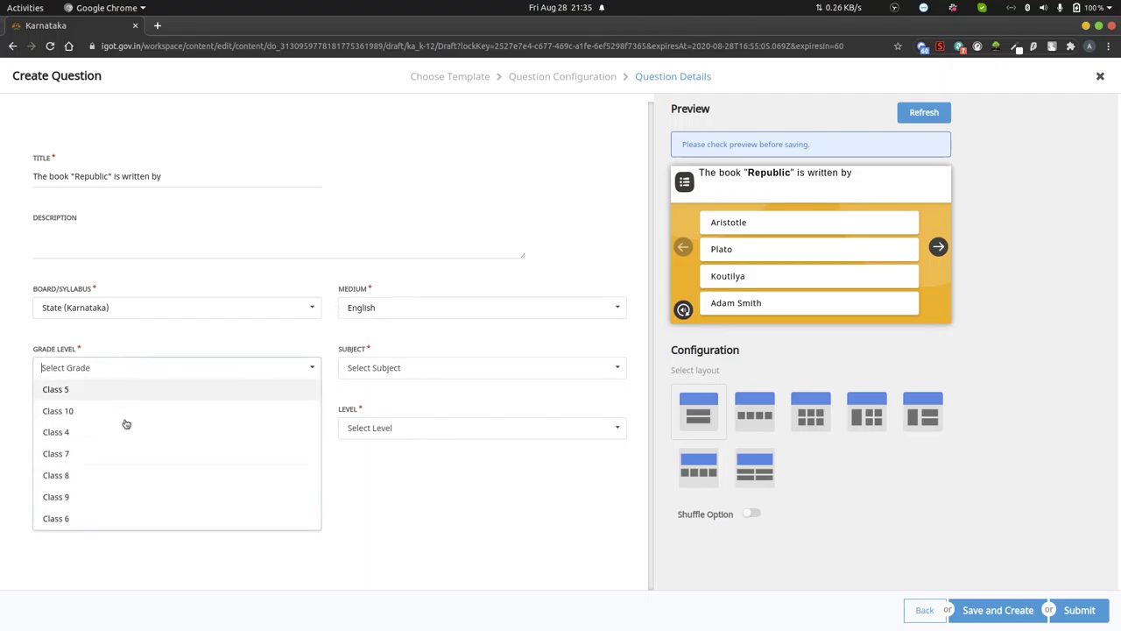
pyautogui.click(76, 410)
# - Set subject Social Science and level EASY, keep max score 1, and submit the question
pyautogui.click(351, 368)
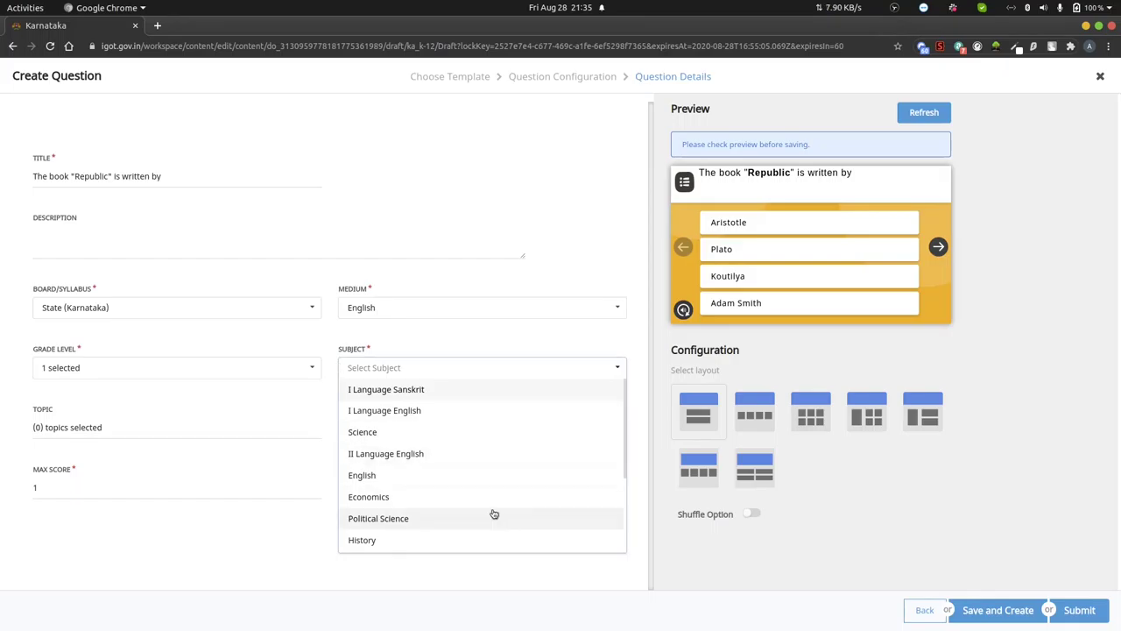
pyautogui.scroll(-3, 418, 515)
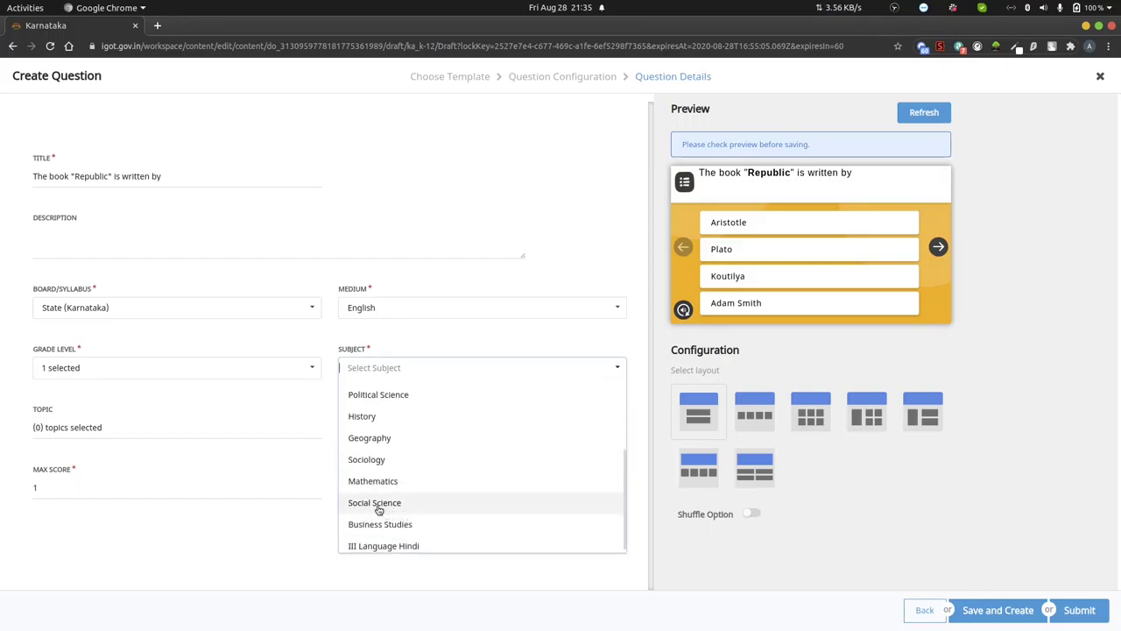
pyautogui.click(378, 507)
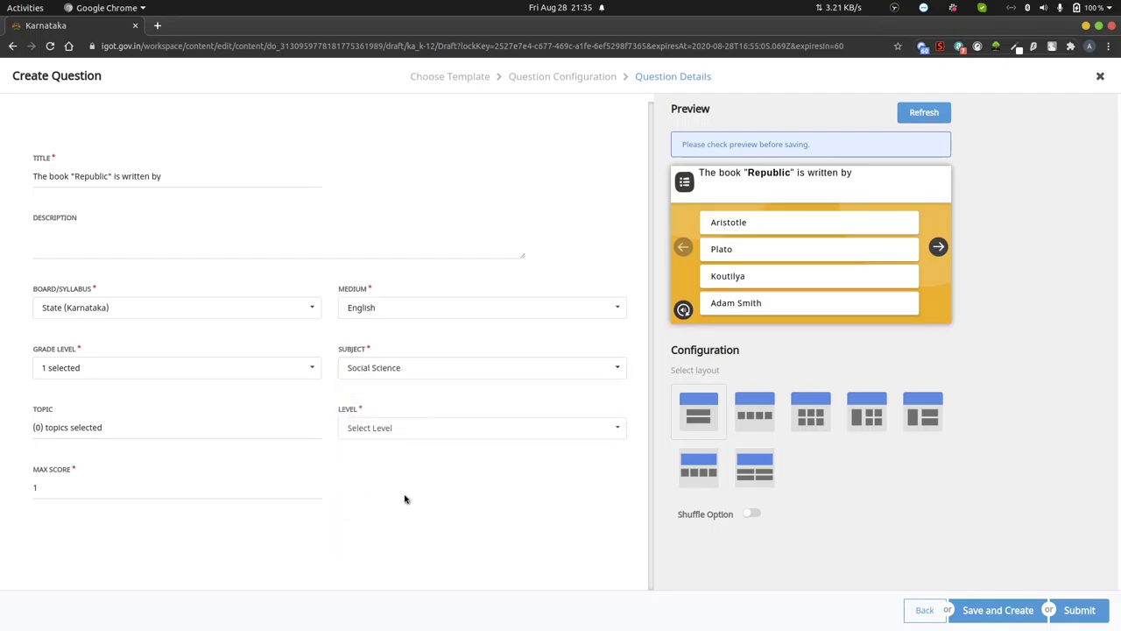
pyautogui.click(393, 429)
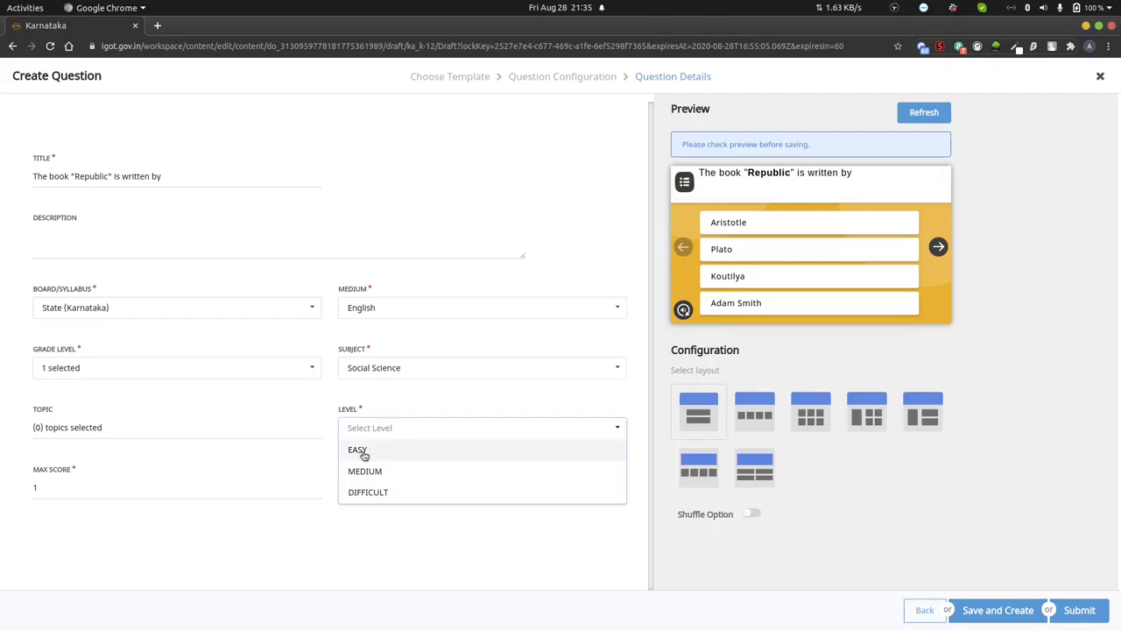
pyautogui.click(364, 451)
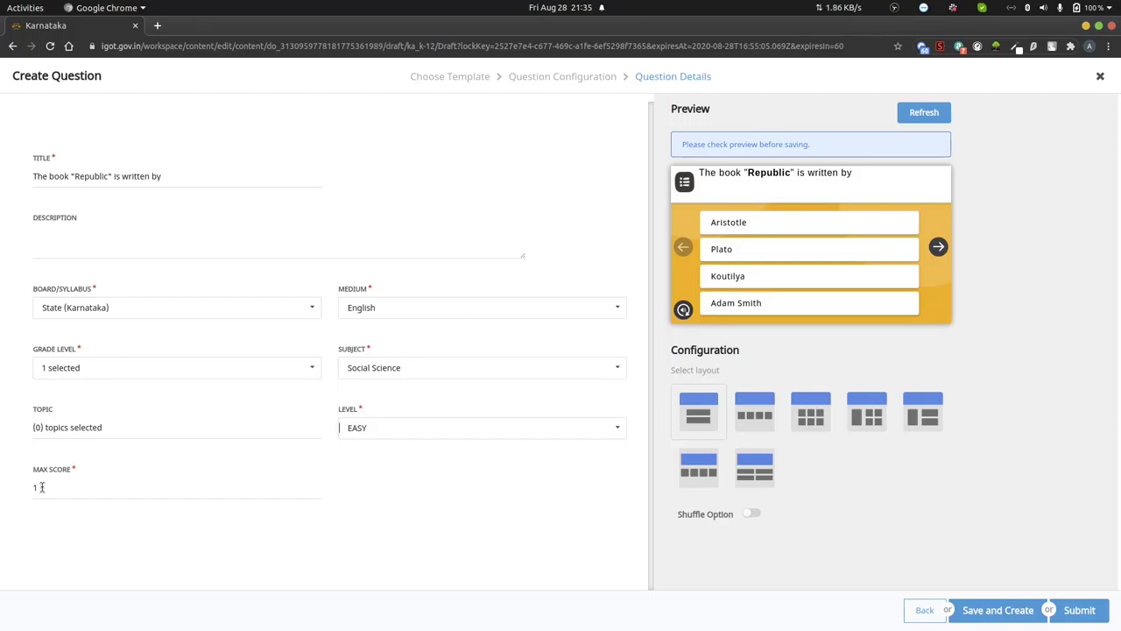
pyautogui.moveTo(41, 487); pyautogui.dragTo(15, 492)
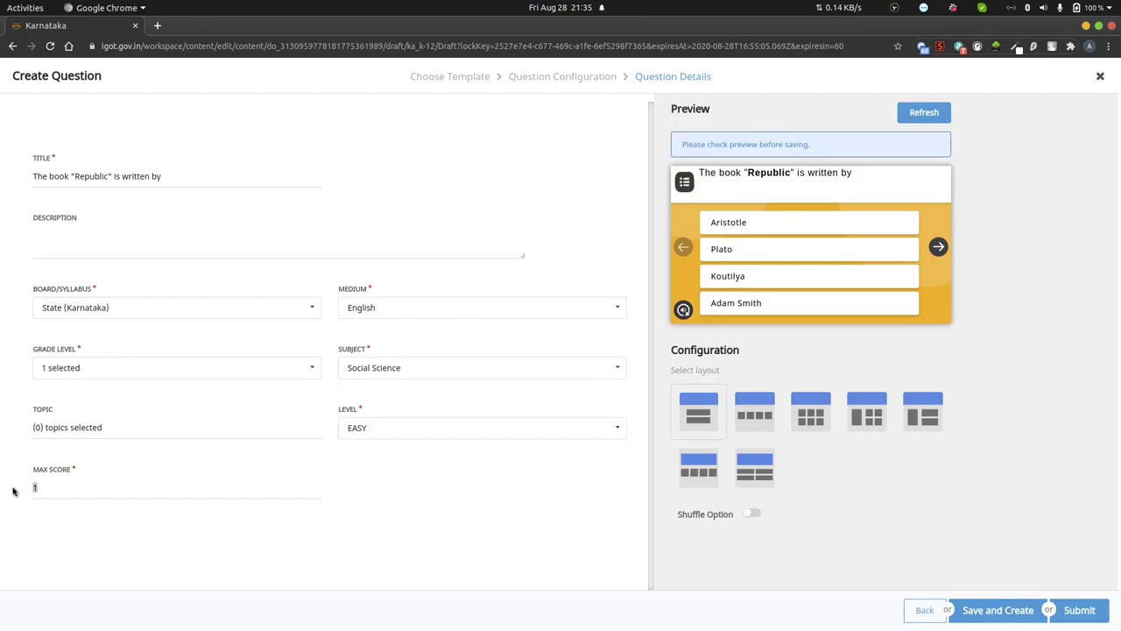
pyautogui.click(98, 505)
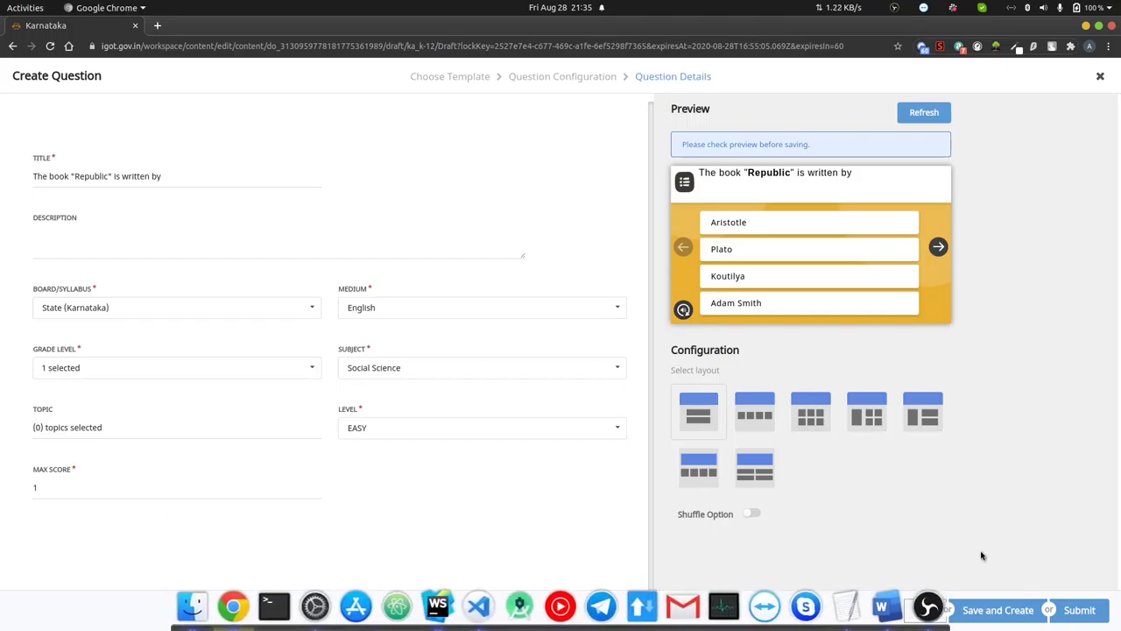
pyautogui.click(1088, 611)
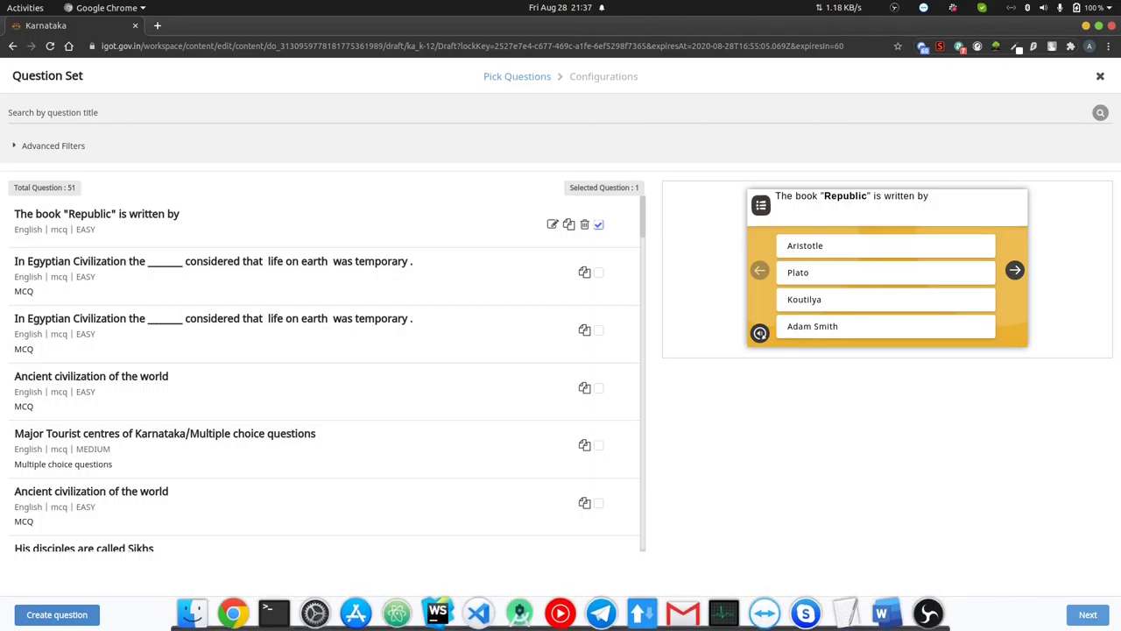
# - Create a new MCQ whose question reads 'The specialization is the effect of'
pyautogui.click(57, 615)
pyautogui.click(545, 368)
pyautogui.click(893, 603)
pyautogui.hotkey('ctrl', 'c')
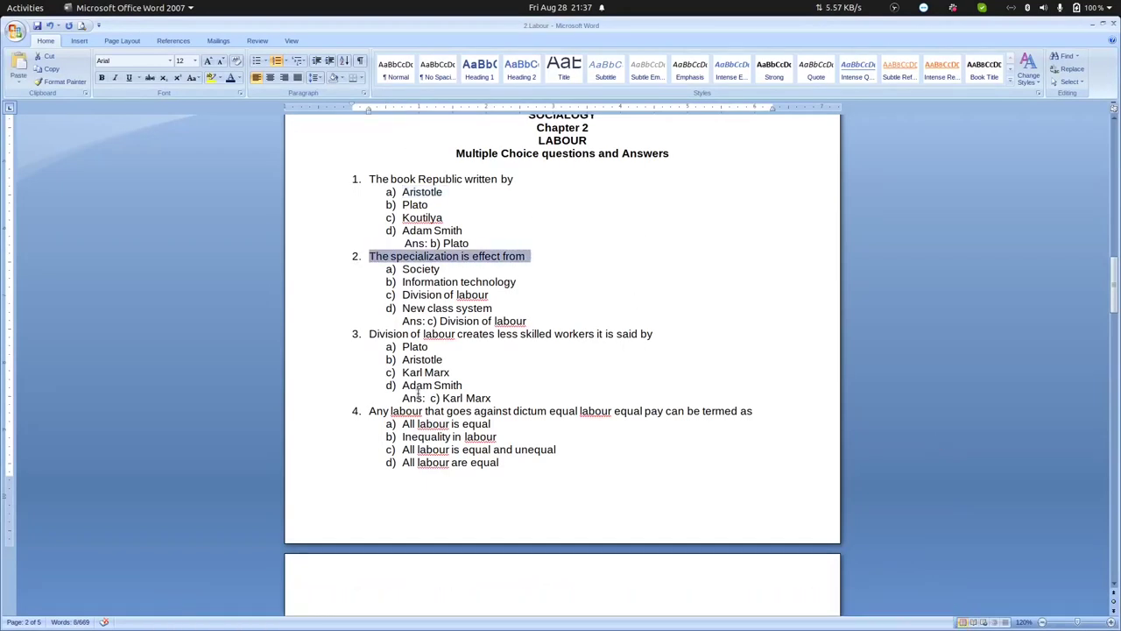
pyautogui.click(224, 601)
pyautogui.click(180, 295)
pyautogui.hotkey('ctrl', 'v')
pyautogui.click(136, 213)
pyautogui.write('the')
pyautogui.doubleClick(191, 213)
pyautogui.write('of')
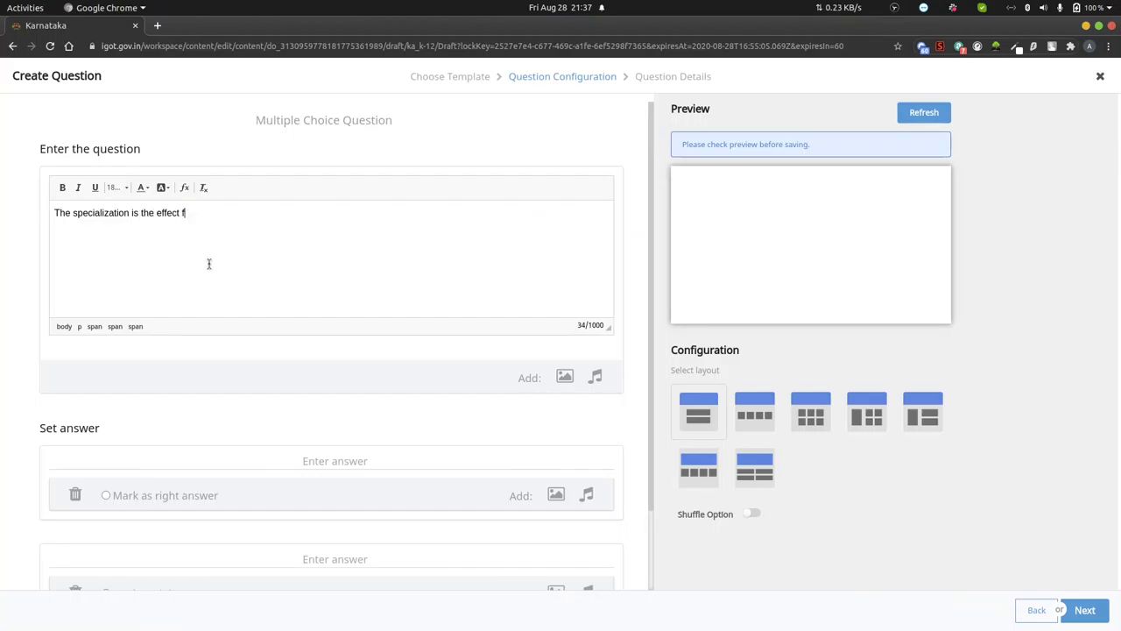
# - Enter Society as the first answer option, copied from Word
pyautogui.click(881, 605)
pyautogui.click(233, 606)
pyautogui.click(210, 461)
pyautogui.hotkey('ctrl', 'v')
pyautogui.hotkey('alt', 'Tab')
pyautogui.hotkey('ctrl', 'c')
pyautogui.hotkey('alt', 'Tab')
pyautogui.hotkey('ctrl', 'z')
pyautogui.hotkey('ctrl', 'v')
# - Enter 'Information Technology' as the second answer option
pyautogui.hotkey('alt', 'Tab')
pyautogui.moveTo(402, 281); pyautogui.dragTo(516, 282)
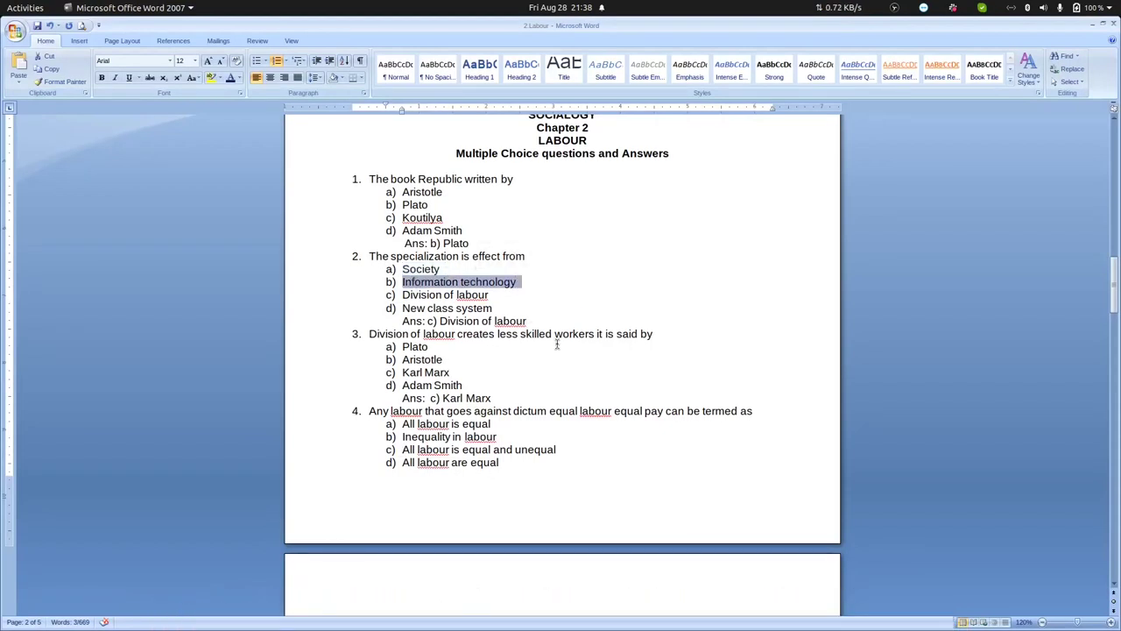
pyautogui.hotkey('alt', 'Tab')
pyautogui.hotkey('ctrl', 'a')
pyautogui.write('information technology')
pyautogui.moveTo(270, 465); pyautogui.dragTo(276, 465)
pyautogui.write('I')
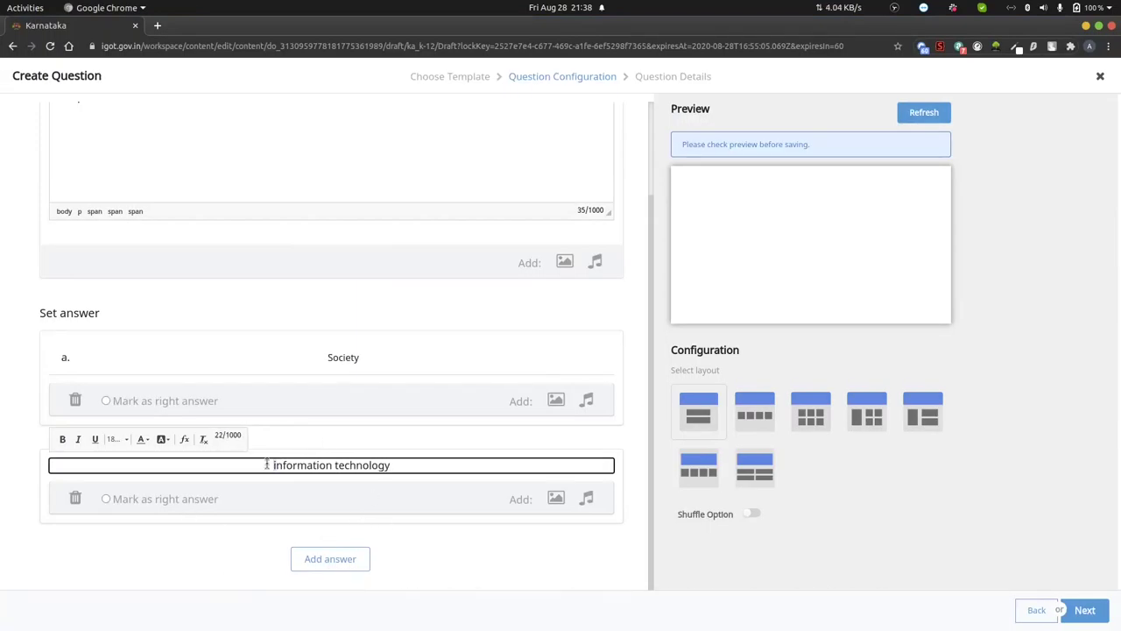
pyautogui.click(338, 465)
pyautogui.press('BackSpace')
pyautogui.write('T')
# - Add Division of labour as the third option and New Class System as the fourth
pyautogui.hotkey('alt', 'Tab')
pyautogui.hotkey('alt', 'Tab')
pyautogui.click(330, 558)
pyautogui.hotkey('ctrl', 'v')
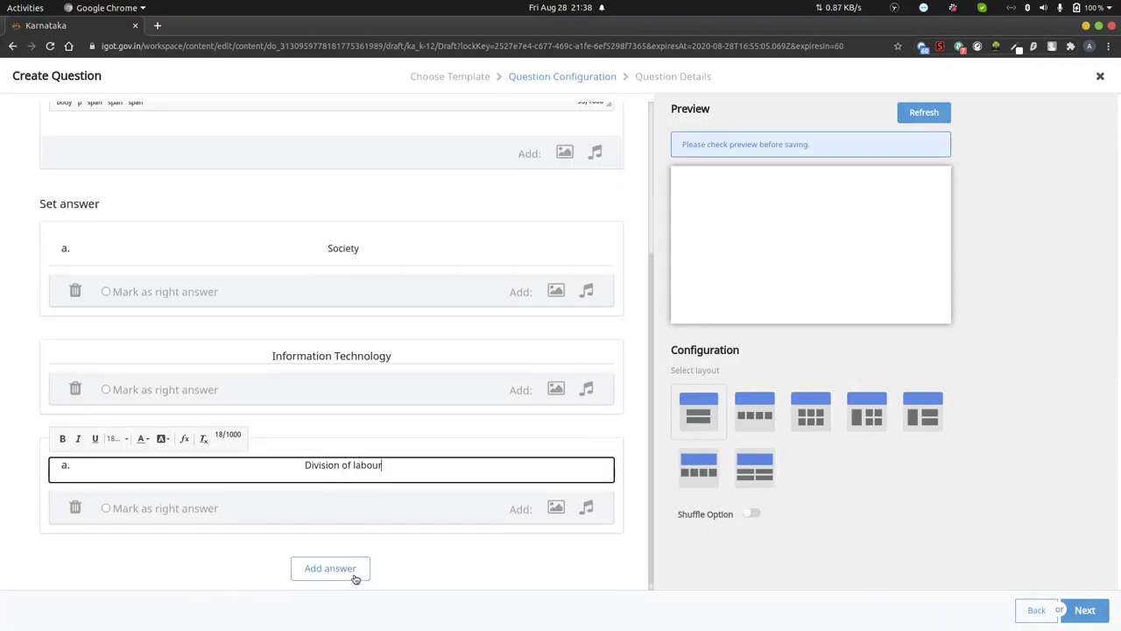
pyautogui.click(330, 561)
pyautogui.hotkey('alt', 'Tab')
pyautogui.moveTo(406, 308); pyautogui.dragTo(496, 307)
pyautogui.hotkey('ctrl', 'c')
pyautogui.hotkey('alt', 'Tab')
pyautogui.write('New Class System')
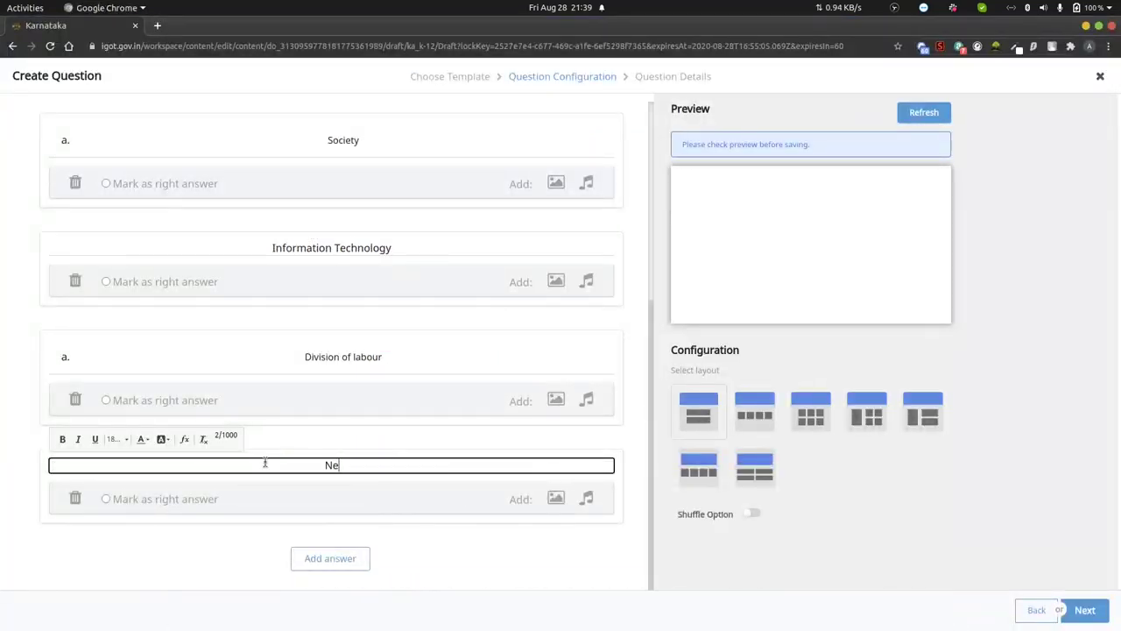
pyautogui.click(72, 372)
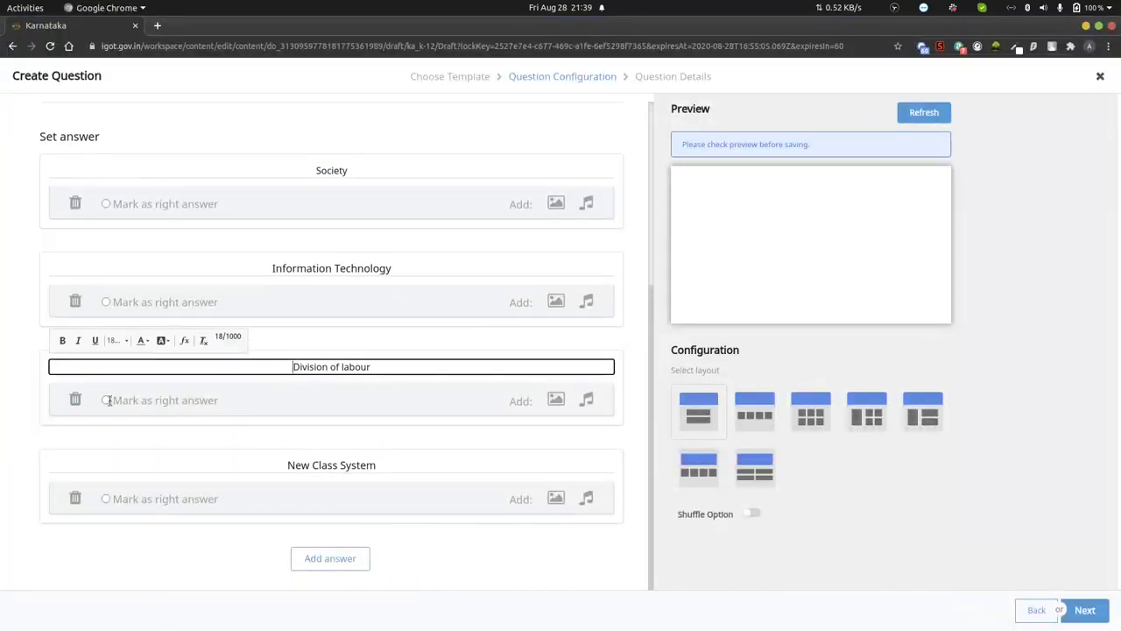
# - Mark Division of labour correct, set Class 10, Social Science, EASY, and submit
pyautogui.click(106, 400)
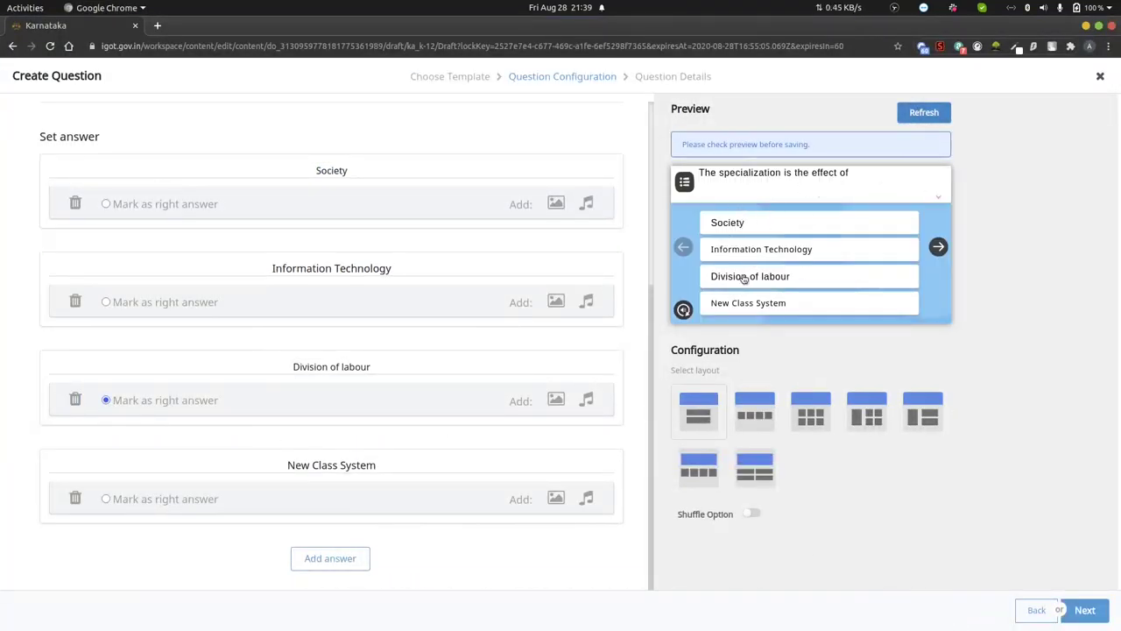
pyautogui.click(743, 277)
pyautogui.click(1084, 610)
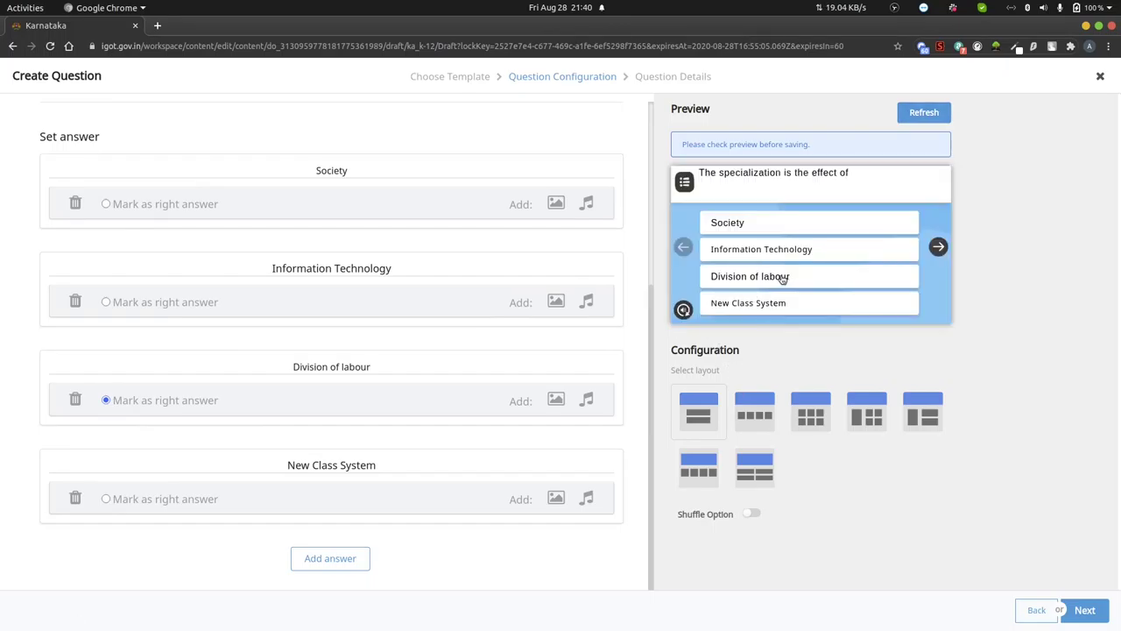
pyautogui.click(132, 367)
pyautogui.click(88, 410)
pyautogui.click(403, 368)
pyautogui.click(405, 517)
pyautogui.click(376, 428)
pyautogui.click(368, 447)
pyautogui.click(997, 610)
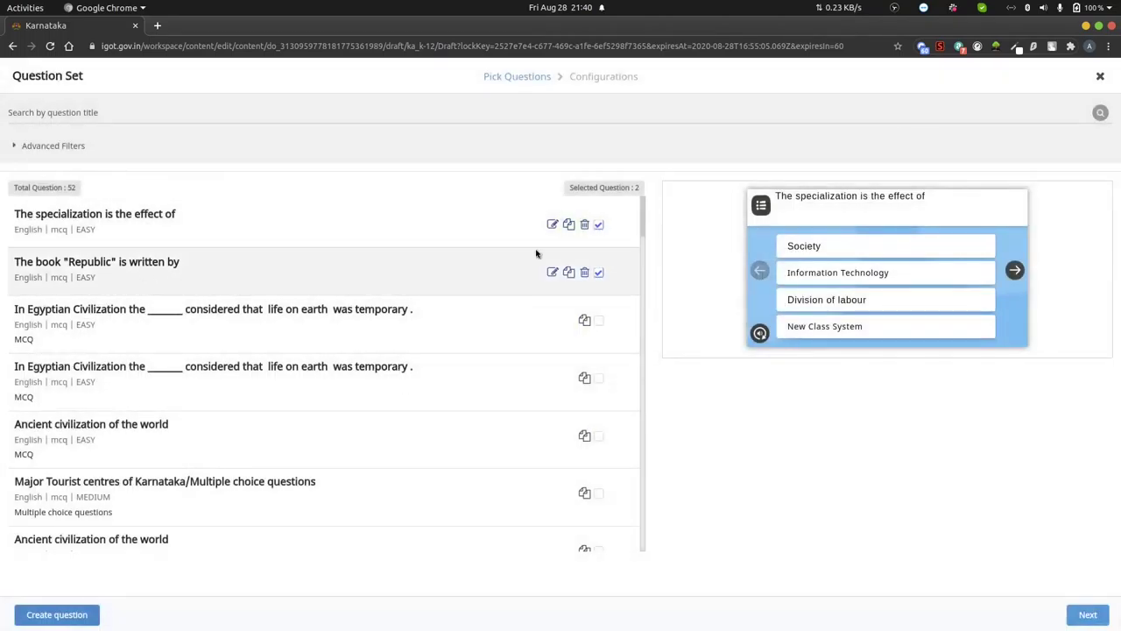
# - Create a multiple-choice question and paste in "Division of labour creates less skilled workers." It is said by
pyautogui.click(57, 614)
pyautogui.click(290, 351)
pyautogui.hotkey('alt', 'Tab')
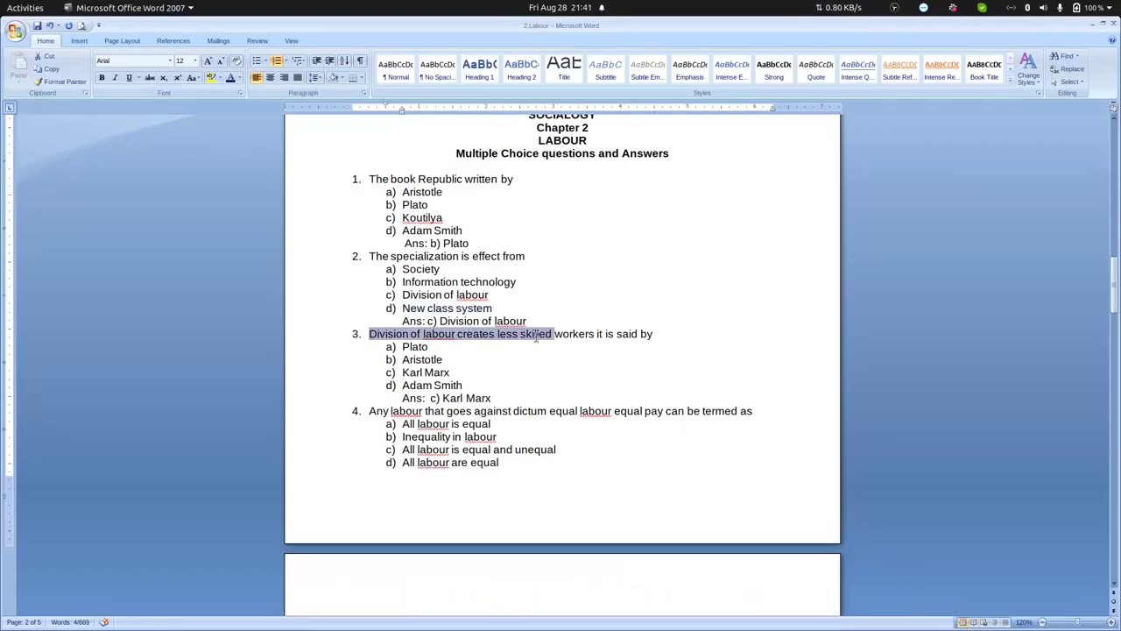
pyautogui.hotkey('ctrl', 'c')
pyautogui.hotkey('alt', 'Tab')
pyautogui.hotkey('ctrl', 'v')
pyautogui.doubleClick(291, 218)
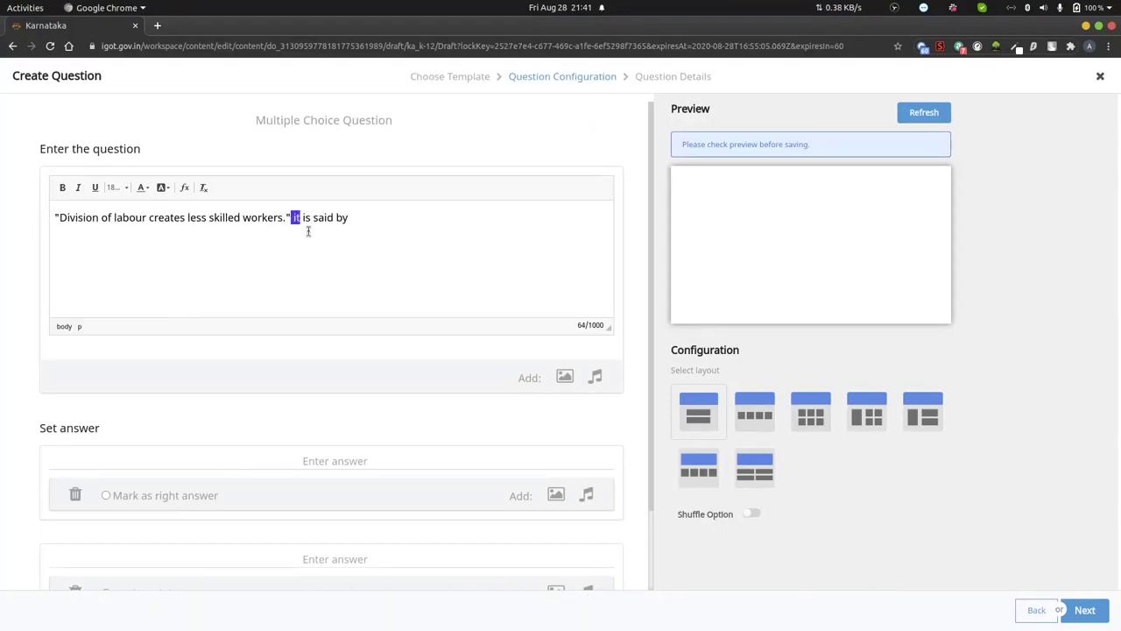
# - Enter the four answers: Plato, Aristotle, Adam Smith and Karl Marx
pyautogui.hotkey('alt', 'Tab')
pyautogui.hotkey('alt', 'Tab')
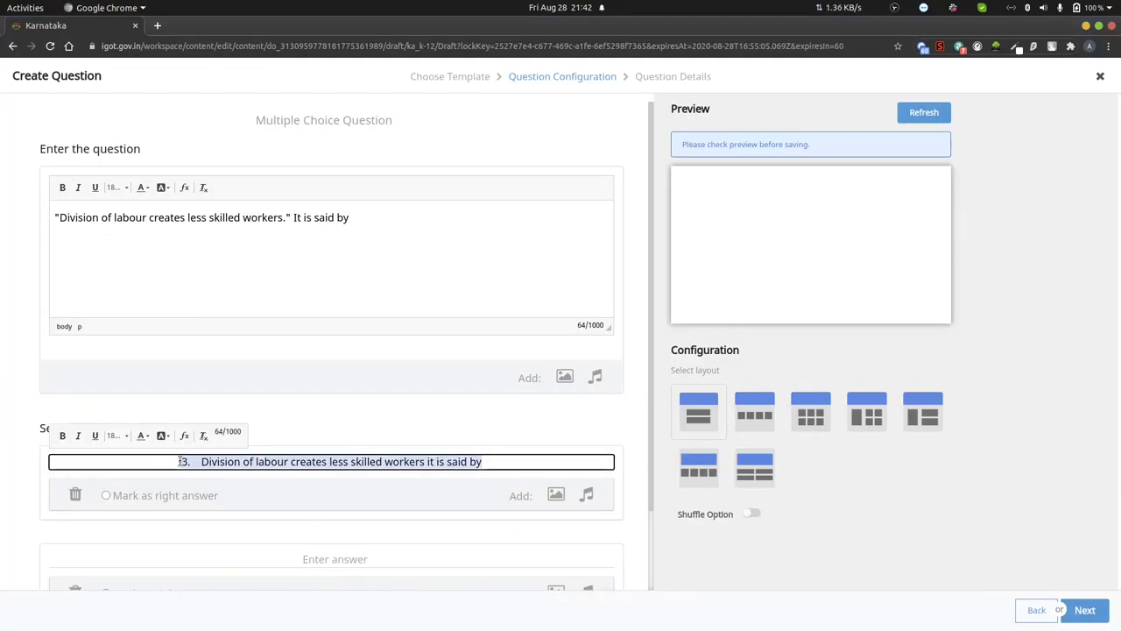
pyautogui.write('Plato')
pyautogui.click(330, 558)
pyautogui.write('Aristotle')
pyautogui.click(331, 558)
pyautogui.write('Adam Smith')
pyautogui.click(330, 558)
pyautogui.write('Karl M')
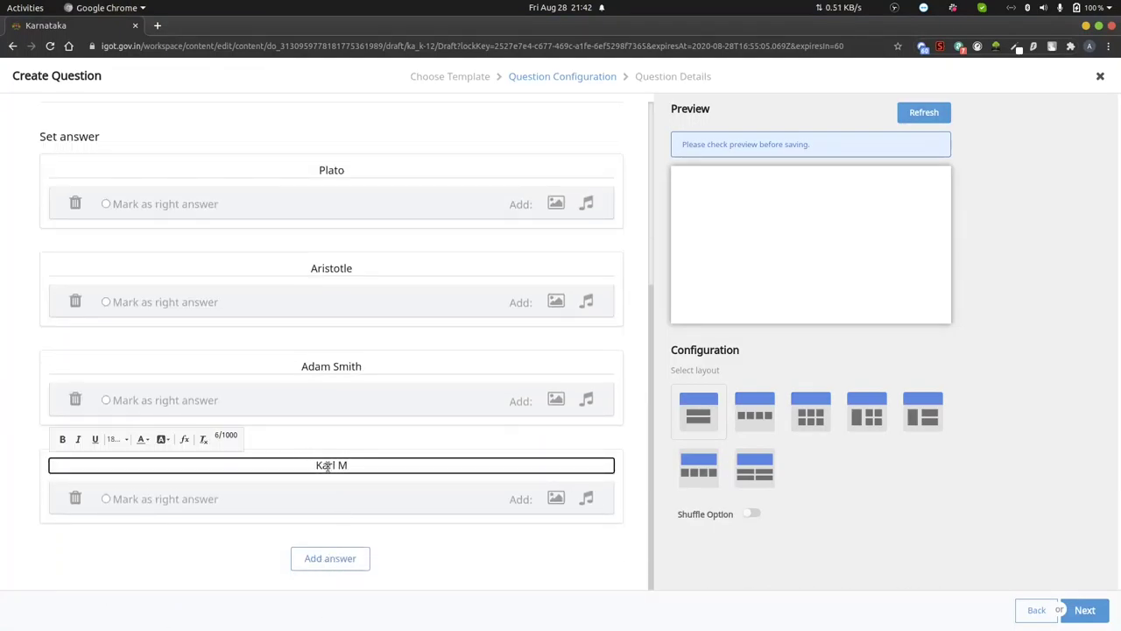
pyautogui.click(893, 601)
pyautogui.click(230, 601)
pyautogui.write('arx')
pyautogui.click(106, 498)
# - Mark Karl Marx as the correct answer and refresh the preview
pyautogui.click(923, 112)
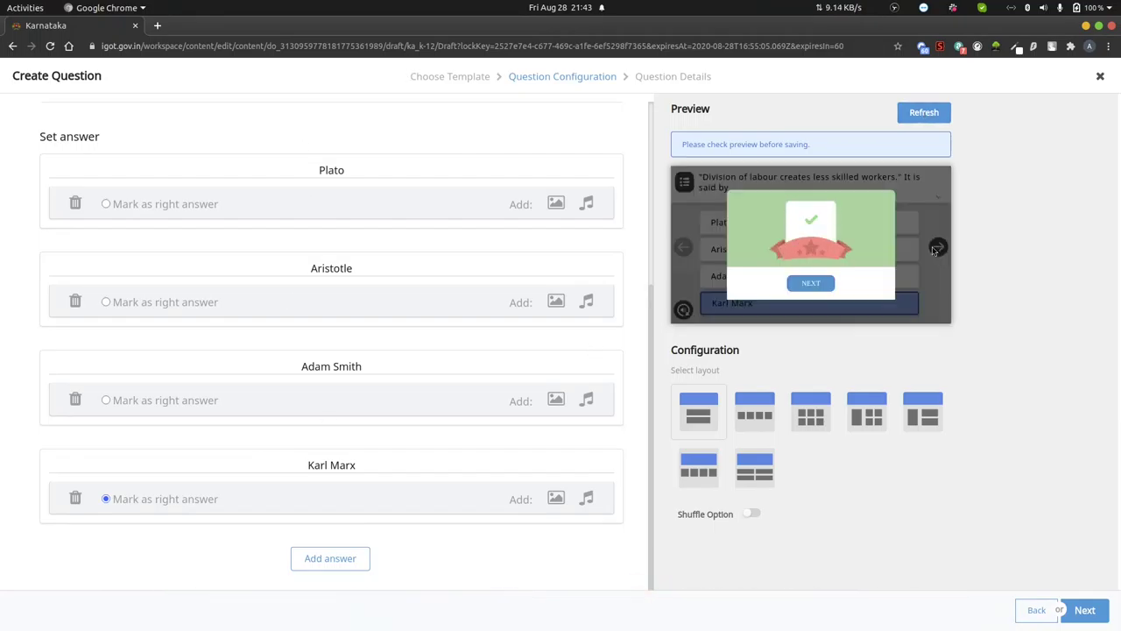
pyautogui.click(1084, 609)
pyautogui.click(175, 308)
# - Set board State (Karnataka), medium English, grade and subject Social Science, then submit the question
pyautogui.click(88, 327)
pyautogui.click(481, 307)
pyautogui.click(367, 328)
pyautogui.click(175, 368)
pyautogui.click(52, 388)
pyautogui.click(388, 368)
pyautogui.click(373, 511)
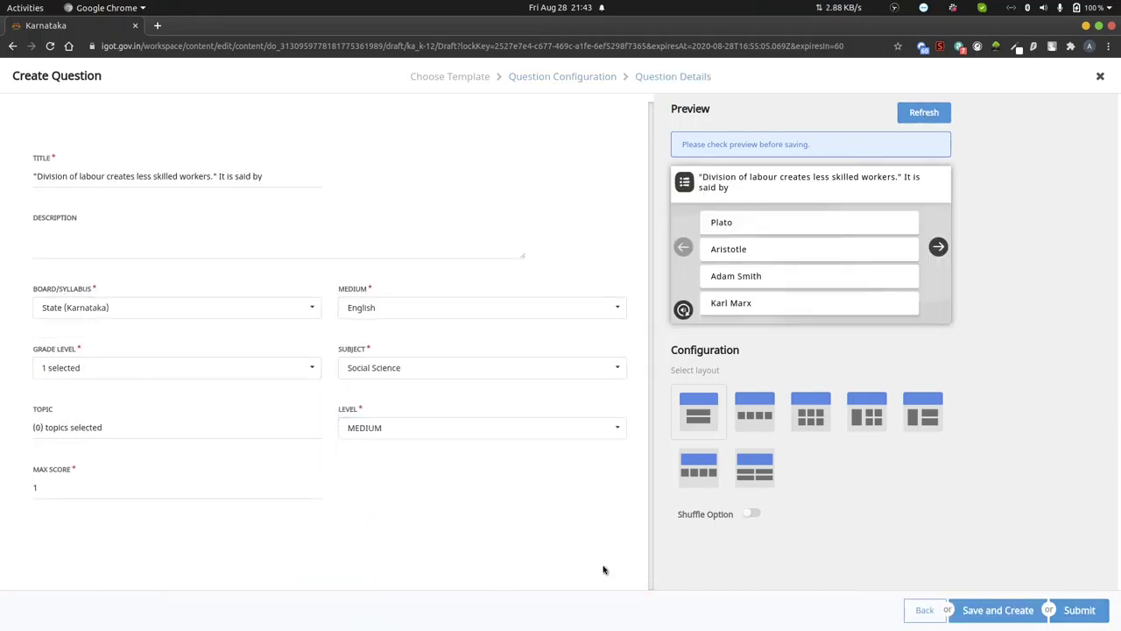
pyautogui.click(998, 610)
# - Copy question 4's text from the Word document into the new question editor
pyautogui.hotkey('alt', 'Tab')
pyautogui.moveTo(368, 411); pyautogui.dragTo(757, 412)
pyautogui.hotkey('ctrl', 'c')
pyautogui.hotkey('alt', 'Tab')
pyautogui.hotkey('ctrl', 'v')
# - Fix the quotation marks and punctuation after "dictum" in the question text
pyautogui.click(206, 213)
pyautogui.write('."')
pyautogui.click(220, 213)
pyautogui.press('BackSpace')
pyautogui.write('E')
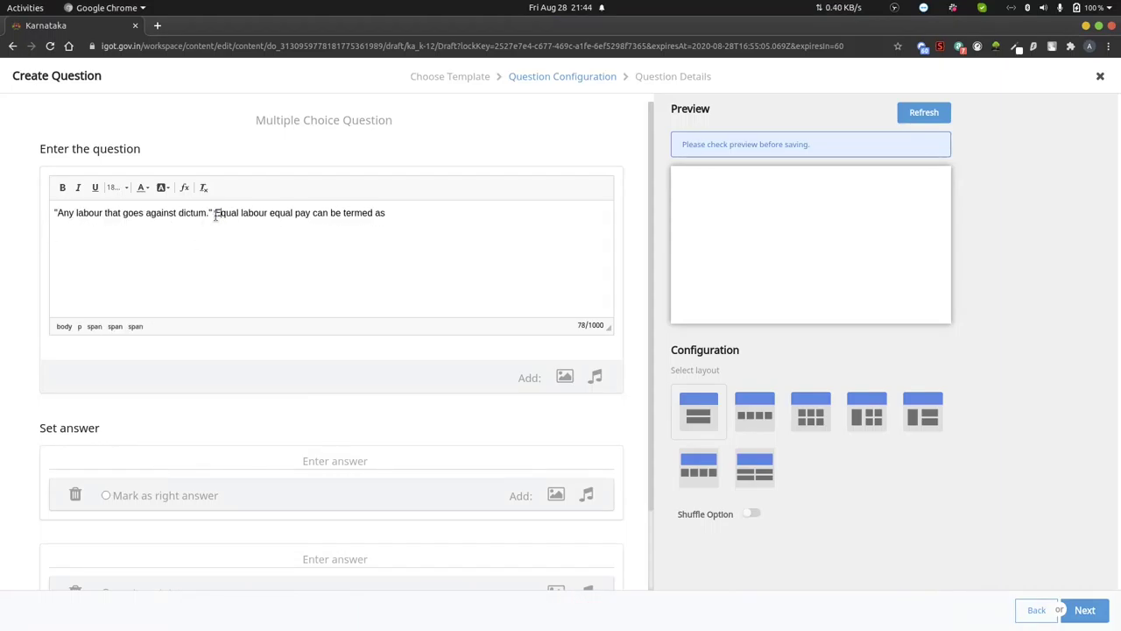
# - Paste "All labour is equal" and "Inequality in labour" from Word as the first two answers
pyautogui.click(284, 460)
pyautogui.hotkey('alt', 'Tab')
pyautogui.hotkey('alt', 'Tab')
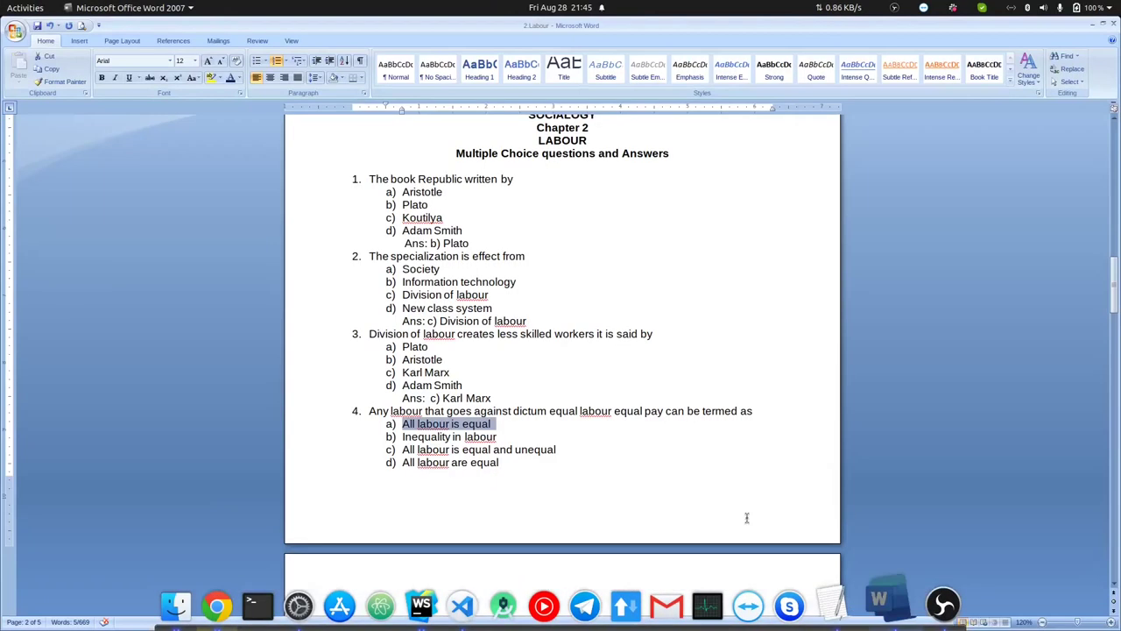
pyautogui.hotkey('ctrl', 'c')
pyautogui.hotkey('alt', 'Tab')
pyautogui.hotkey('ctrl', 'v')
pyautogui.click(334, 559)
pyautogui.click(881, 608)
pyautogui.moveTo(402, 436); pyautogui.dragTo(496, 436)
pyautogui.hotkey('ctrl', 'c')
# - Add the third and fourth answers from Word, rewording the fourth to end with "are equal"
pyautogui.hotkey('alt', 'Tab')
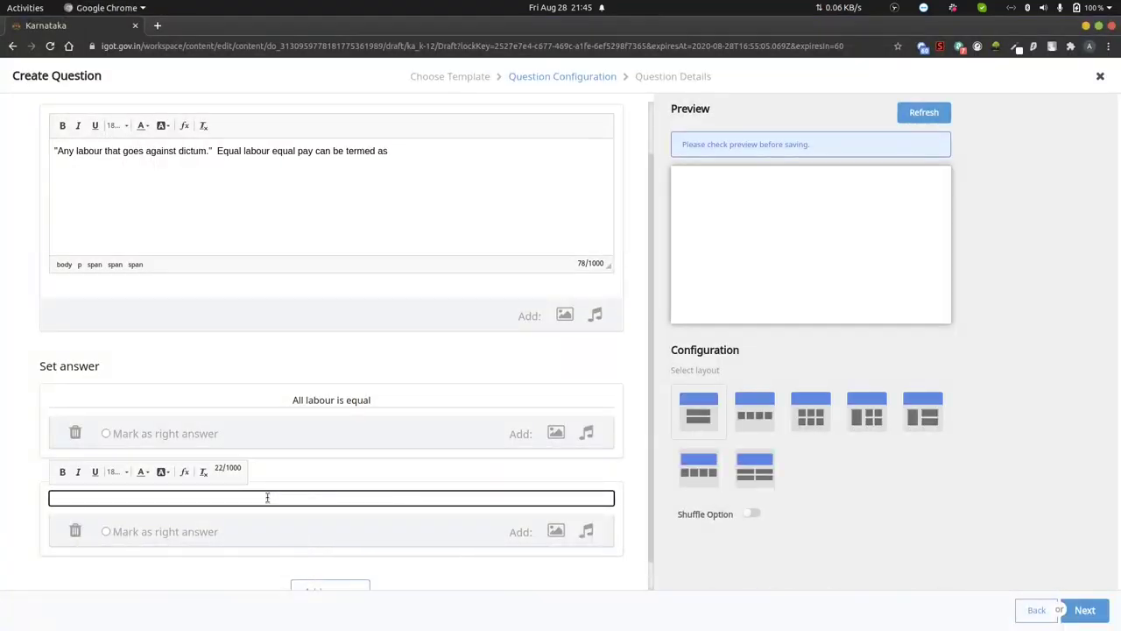
pyautogui.hotkey('ctrl', 'v')
pyautogui.click(325, 578)
pyautogui.click(881, 607)
pyautogui.moveTo(402, 449); pyautogui.dragTo(557, 449)
pyautogui.hotkey('ctrl', 'c')
pyautogui.hotkey('alt', 'Tab')
pyautogui.hotkey('ctrl', 'v')
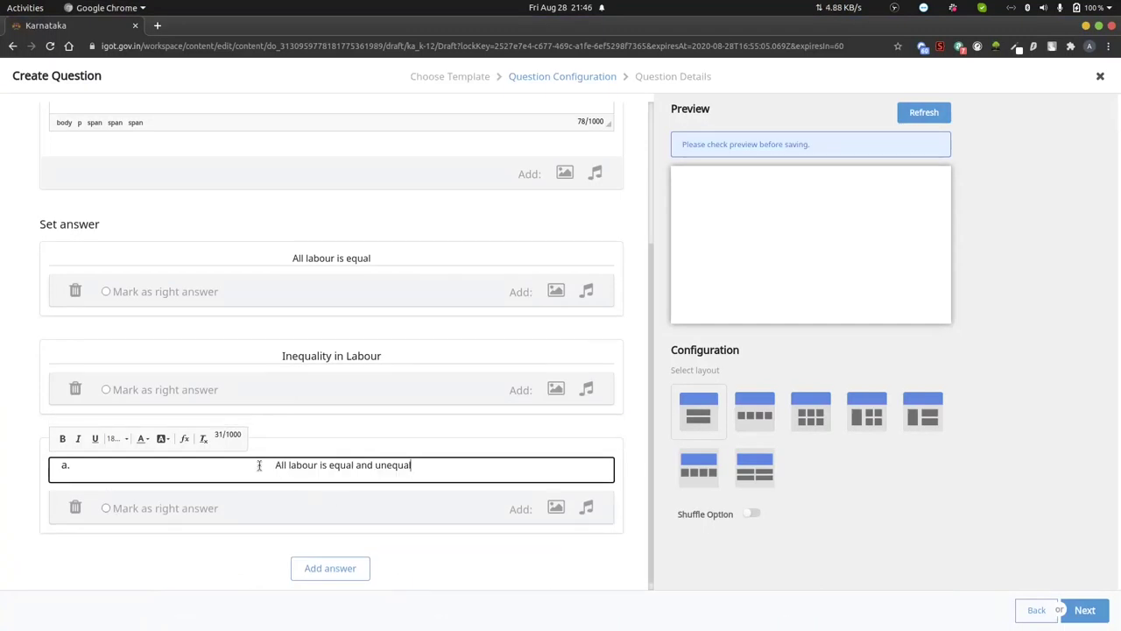
pyautogui.click(295, 568)
pyautogui.hotkey('alt', 'Tab')
# - Select question 5's text in the Word document
pyautogui.hotkey('alt', 'Tab')
pyautogui.hotkey('ctrl', 'v')
pyautogui.moveTo(417, 465); pyautogui.dragTo(315, 469)
pyautogui.write('are equal')
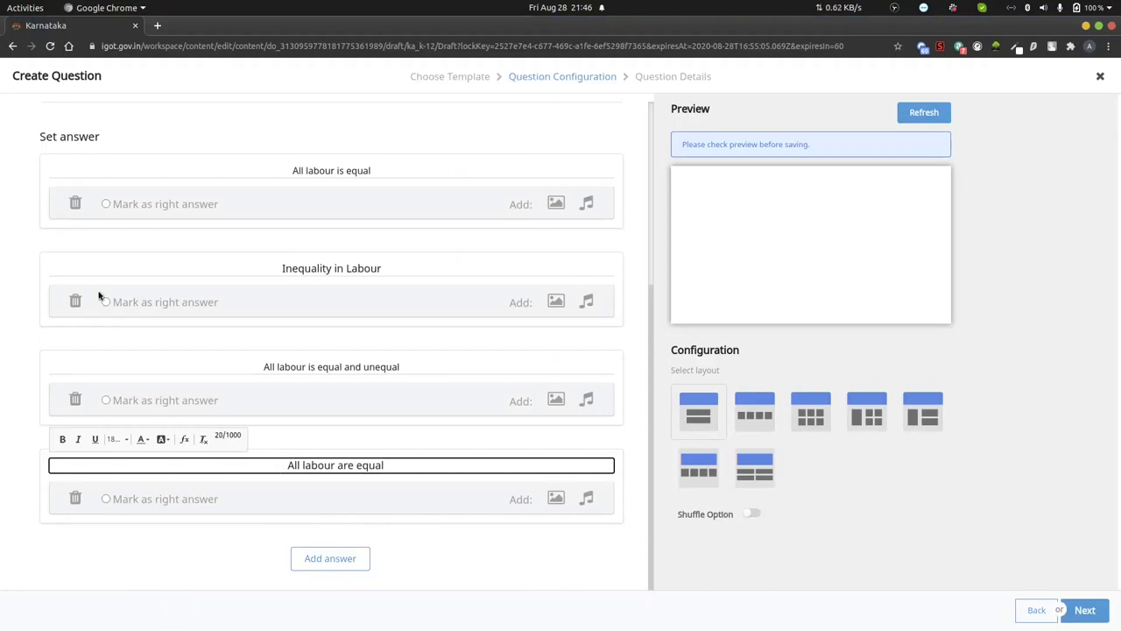
# - Mark Inequality in Labour as the correct answer and refresh the preview
pyautogui.click(105, 302)
pyautogui.click(923, 112)
pyautogui.click(1084, 610)
# - Set medium English, grade, subject Social Science and difficulty, then submit the question
pyautogui.click(413, 308)
pyautogui.click(176, 367)
pyautogui.click(413, 367)
pyautogui.click(481, 427)
pyautogui.click(998, 610)
pyautogui.hotkey('alt', 'Tab')
pyautogui.moveTo(369, 274); pyautogui.dragTo(432, 287)
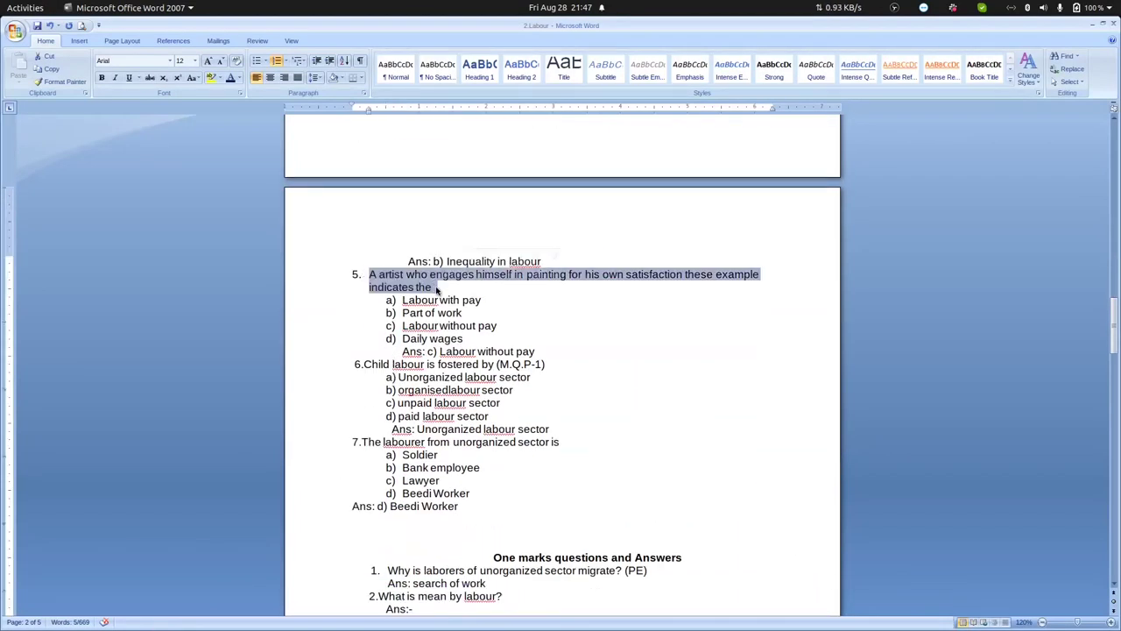
# - Paste question 5 into a new question, deleting "who" and changing "these" to "this"
pyautogui.hotkey('ctrl', 'c')
pyautogui.hotkey('alt', 'Tab')
pyautogui.click(55, 614)
pyautogui.hotkey('ctrl', 'v')
pyautogui.press('BackSpace')
pyautogui.write('n')
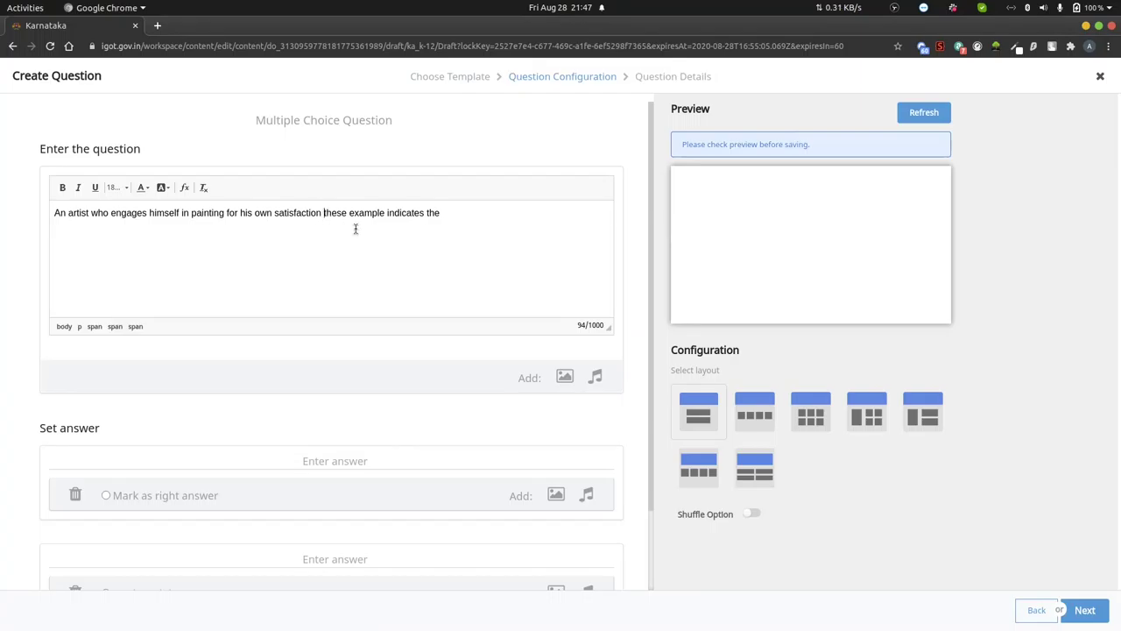
pyautogui.doubleClick(100, 213)
pyautogui.press('BackSpace')
pyautogui.doubleClick(308, 213)
pyautogui.write('this')
# - Enter "Labour without pay" and "Labour with pay" as the first two answers
pyautogui.hotkey('alt', 'Tab')
pyautogui.tripleClick(404, 299)
pyautogui.hotkey('alt', 'Tab')
pyautogui.click(327, 468)
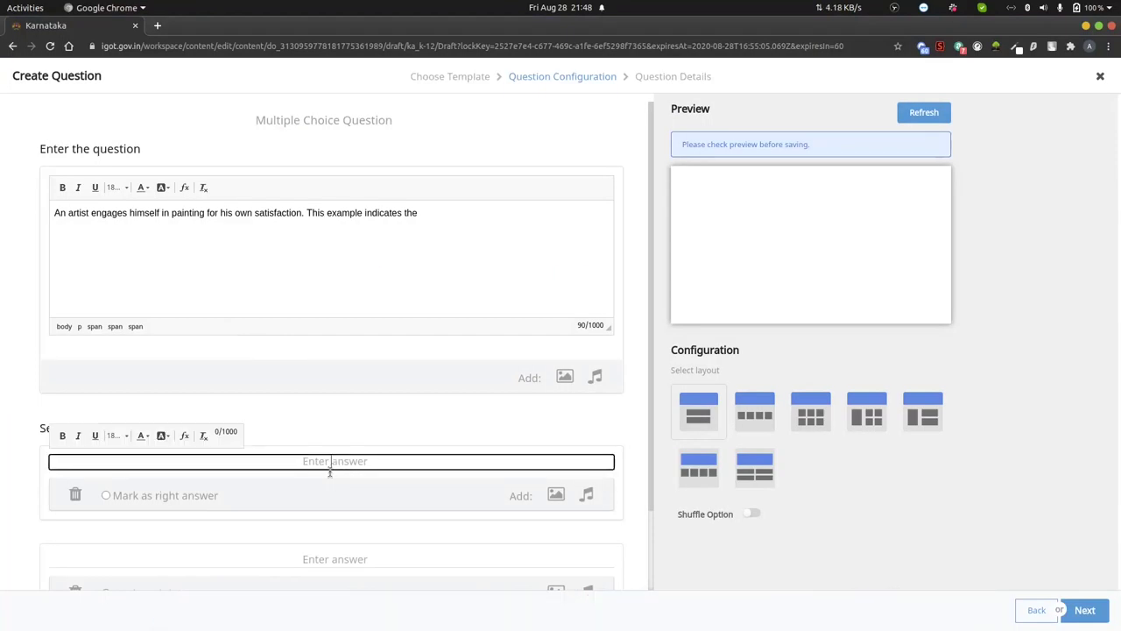
pyautogui.hotkey('ctrl', 'v')
pyautogui.hotkey('ctrl', 'z')
pyautogui.click(328, 430)
pyautogui.write('Labour without pay')
pyautogui.click(335, 482)
pyautogui.write('Labour with pay')
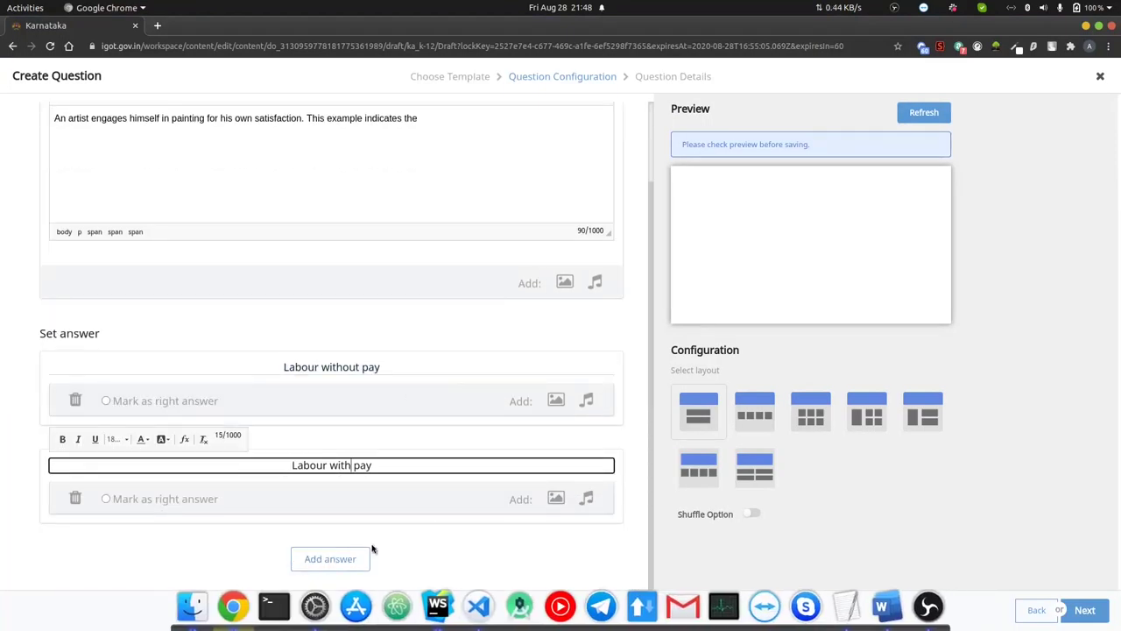
# - Add "Part of work" and "daily wages" as the third and fourth answers
pyautogui.hotkey('alt', 'Tab')
pyautogui.hotkey('alt', 'Tab')
pyautogui.click(330, 558)
pyautogui.write('Part of work')
pyautogui.click(330, 558)
pyautogui.click(378, 466)
pyautogui.write('daily wages')
pyautogui.scroll(10, 365, 455)
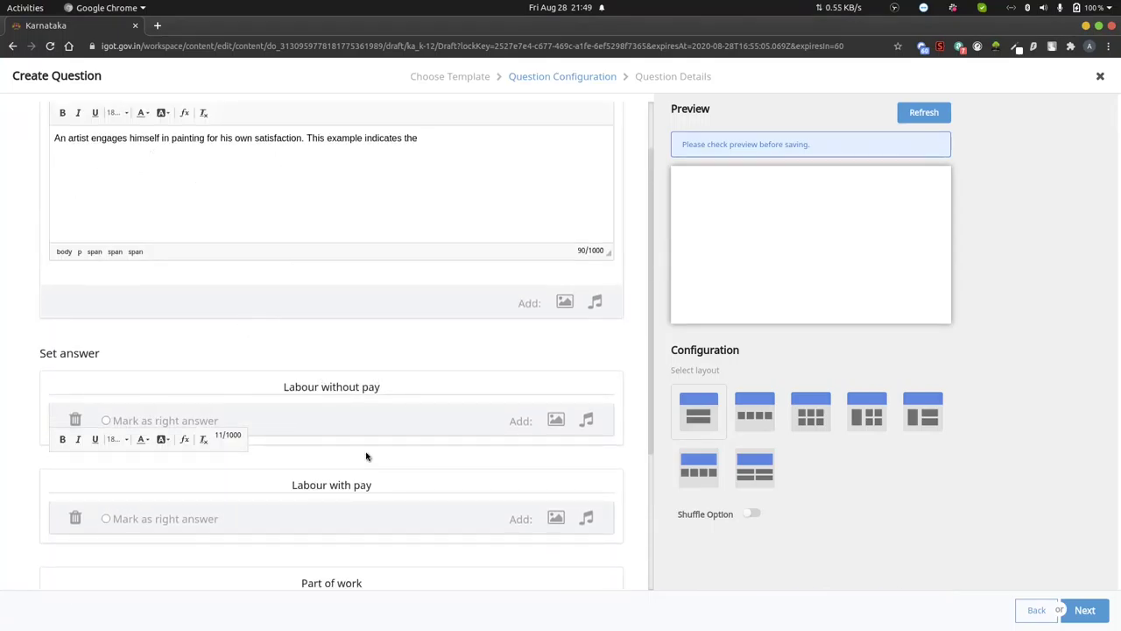
# - Set board State (Karnataka), medium English, grade and subject Social Science, then submit
pyautogui.click(925, 112)
pyautogui.click(1085, 609)
pyautogui.click(128, 307)
pyautogui.click(75, 329)
pyautogui.click(482, 308)
pyautogui.click(377, 329)
pyautogui.click(175, 367)
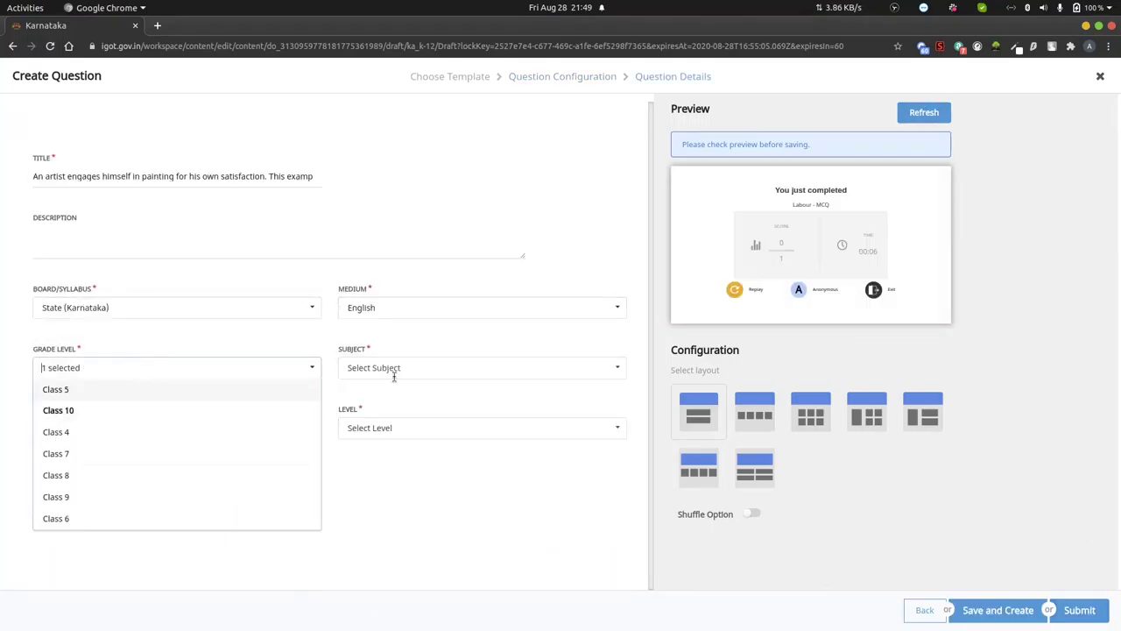
pyautogui.click(126, 408)
pyautogui.click(482, 367)
pyautogui.click(377, 497)
pyautogui.click(1079, 609)
pyautogui.click(57, 614)
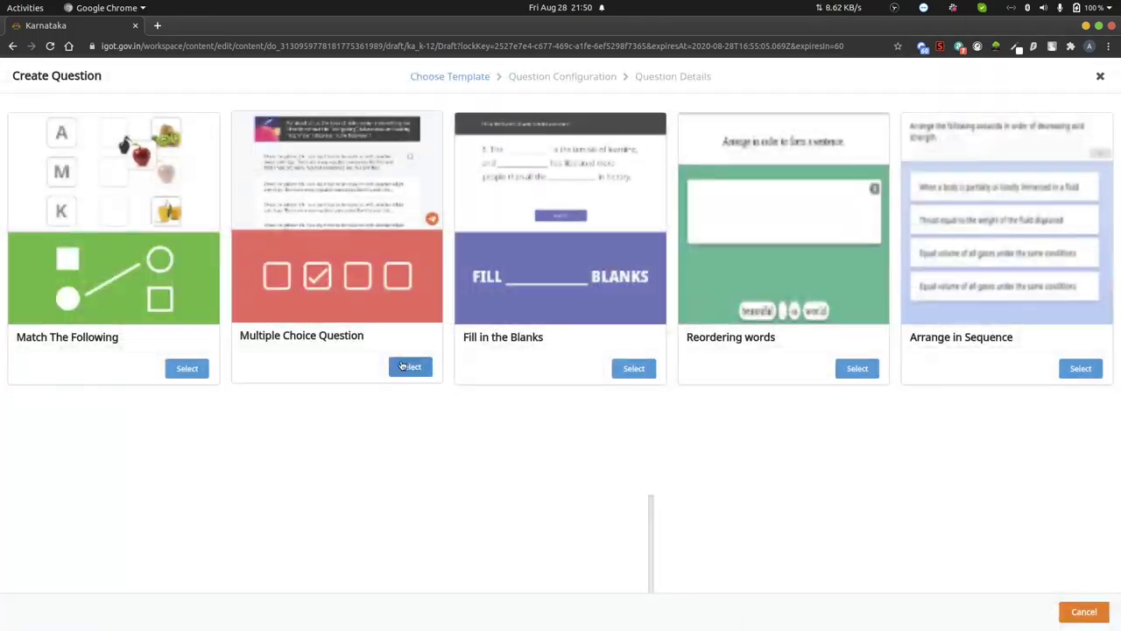
# - Paste 'Child labour is fostered by' as the question and 'Unorganized labour sector' as the first option
pyautogui.hotkey('alt', 'Tab')
pyautogui.hotkey('alt', 'Tab')
pyautogui.hotkey('ctrl', 'v')
pyautogui.click(322, 462)
pyautogui.hotkey('alt', 'Tab')
pyautogui.moveTo(535, 378); pyautogui.dragTo(399, 377)
# - Paste the remaining options: organised labour sector, unpaid labour sector and paid labour sector
pyautogui.hotkey('alt', 'Tab')
pyautogui.hotkey('ctrl', 'v')
pyautogui.click(334, 559)
pyautogui.hotkey('alt', 'Tab')
pyautogui.moveTo(513, 390); pyautogui.dragTo(398, 390)
pyautogui.hotkey('alt', 'Tab')
pyautogui.hotkey('ctrl', 'v')
pyautogui.hotkey('alt', 'Tab')
pyautogui.moveTo(501, 403); pyautogui.dragTo(434, 400)
pyautogui.hotkey('alt', 'Tab')
pyautogui.hotkey('ctrl', 'v')
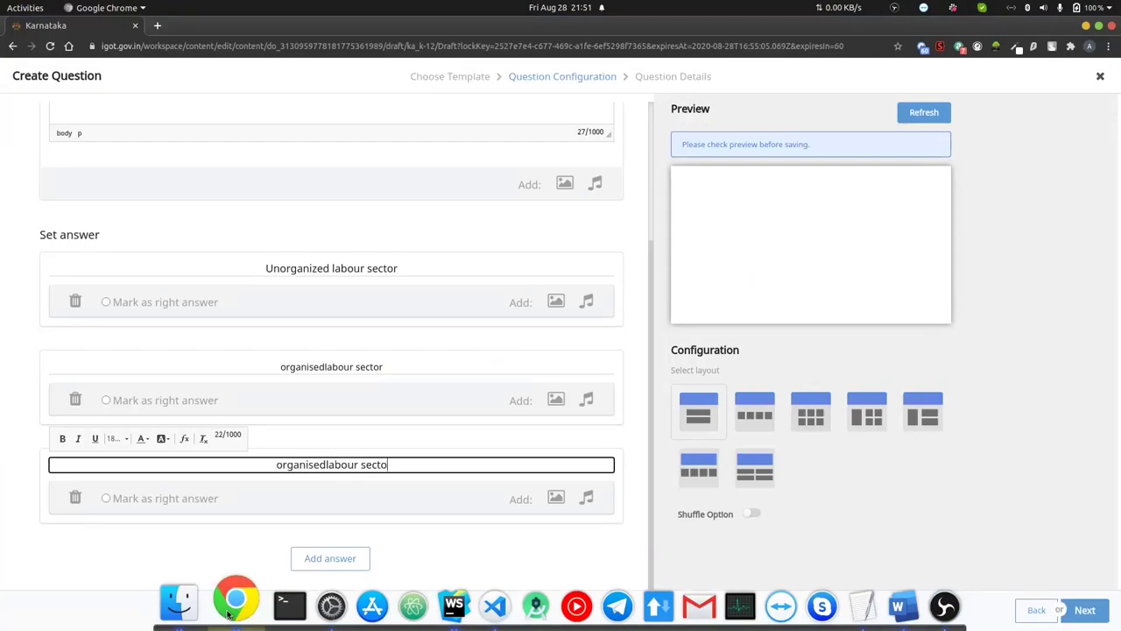
pyautogui.hotkey('alt', 'Tab')
pyautogui.hotkey('alt', 'Tab')
pyautogui.hotkey('ctrl', 'v')
pyautogui.click(328, 555)
pyautogui.hotkey('ctrl', 'v')
pyautogui.press('Delete')
pyautogui.press('Delete')
# - Mark Unorganized labour sector correct, set English, Social Science, level DIFFICULT, and submit the question
pyautogui.click(923, 112)
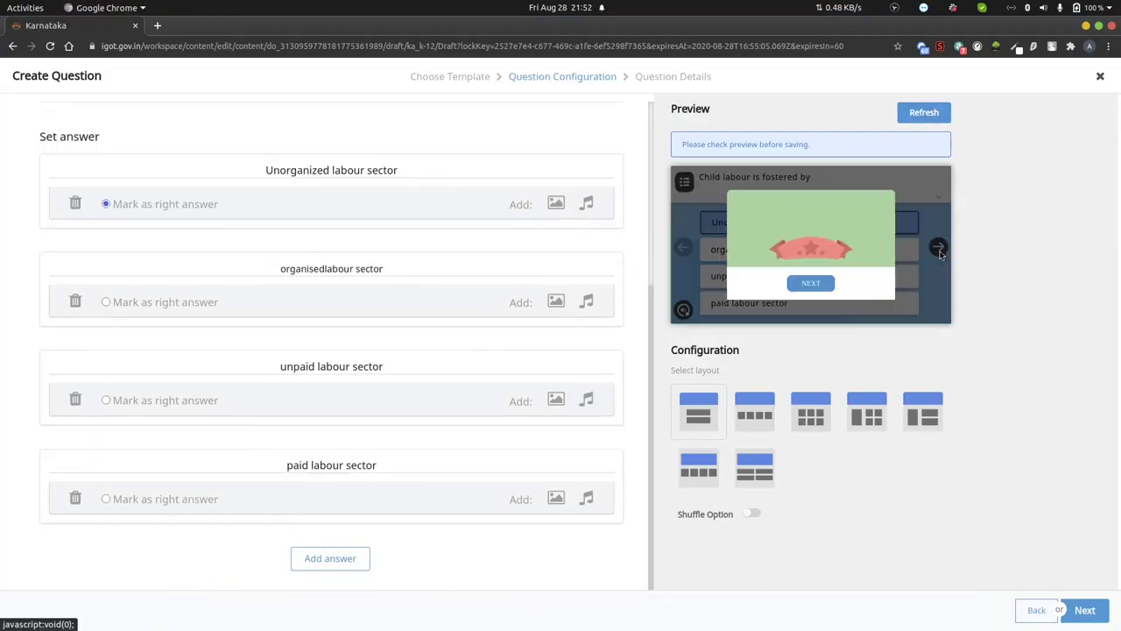
pyautogui.click(1085, 609)
pyautogui.click(482, 306)
pyautogui.click(358, 328)
pyautogui.click(482, 367)
pyautogui.click(377, 525)
pyautogui.click(482, 428)
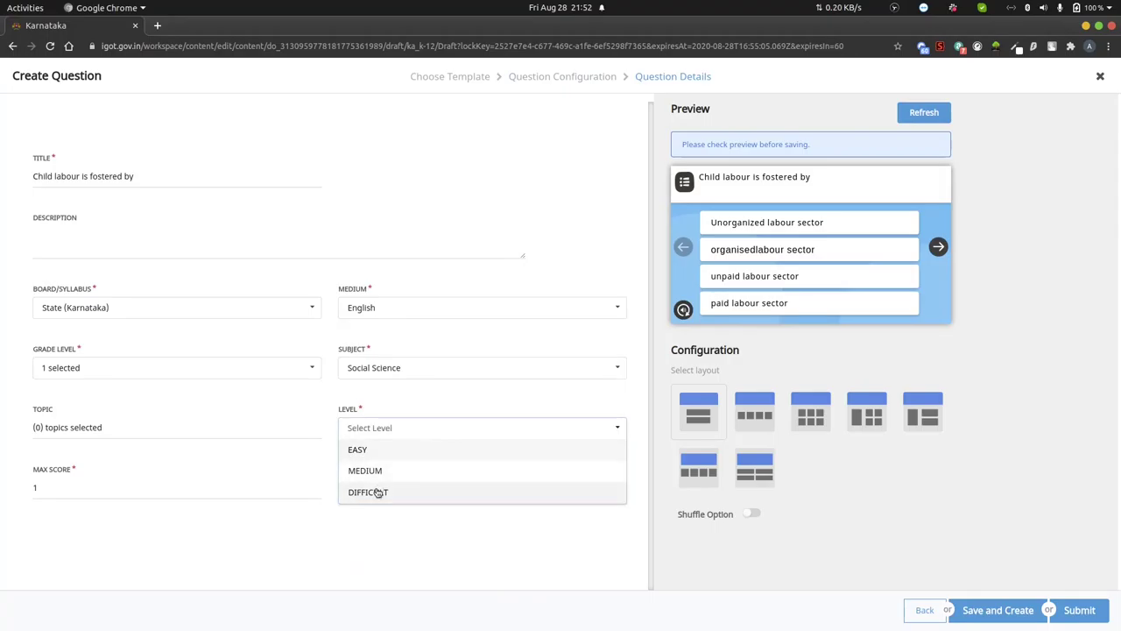
pyautogui.click(371, 490)
pyautogui.click(998, 610)
# - Start a new multiple-choice question and copy question 7's text from the Word document
pyautogui.click(55, 613)
pyautogui.hotkey('alt', 'Tab')
pyautogui.moveTo(362, 442); pyautogui.dragTo(559, 441)
pyautogui.hotkey('ctrl', 'c')
pyautogui.hotkey('alt', 'Tab')
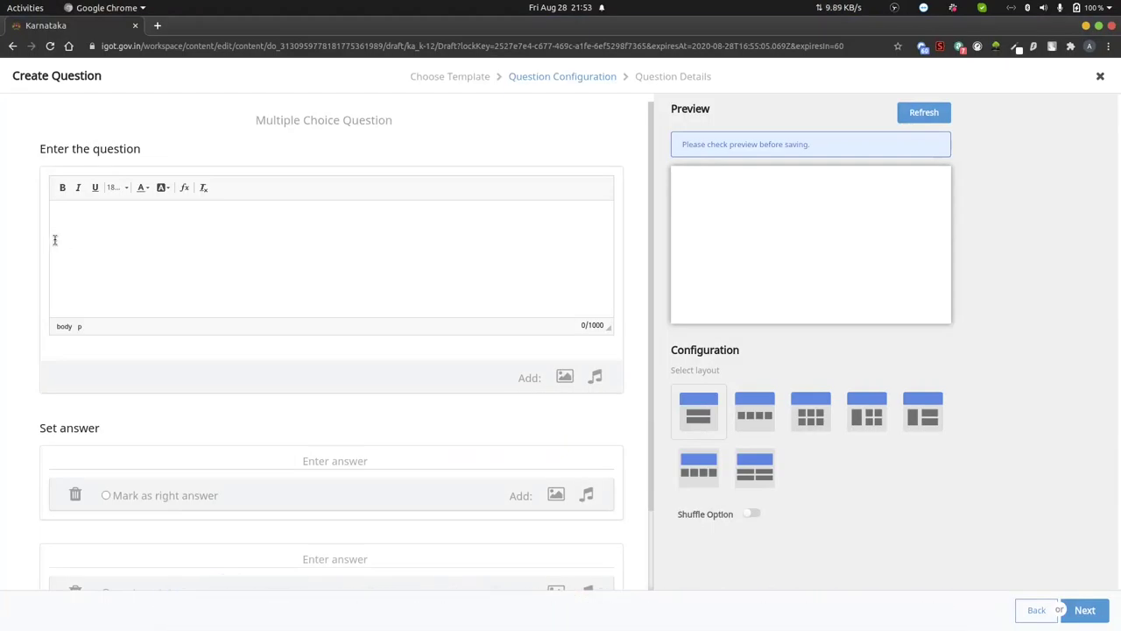
# - Paste question 7, prefixing it with 'An example for' and adding quotation marks
pyautogui.hotkey('ctrl', 'v')
pyautogui.press('Home')
pyautogui.write('An example for "')
pyautogui.press('End')
pyautogui.hotkey('ctrl', 'Left')
pyautogui.press('Left')
pyautogui.write('"')
# - Enter the answers Soldier, Bank Employee, Lawyer and Beedi Worker
pyautogui.click(334, 461)
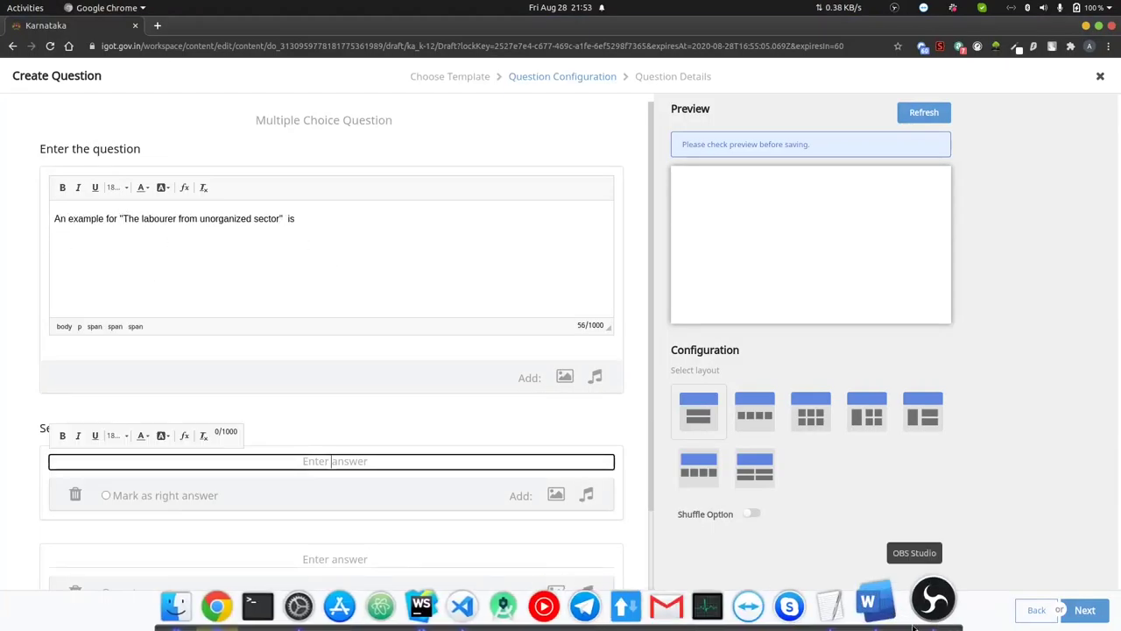
pyautogui.click(871, 603)
pyautogui.doubleClick(217, 453)
pyautogui.hotkey('ctrl', 'c')
pyautogui.click(230, 603)
pyautogui.hotkey('ctrl', 'v')
pyautogui.click(350, 520)
pyautogui.write('Bank Employee')
pyautogui.click(334, 464)
pyautogui.write('Lawyer')
pyautogui.click(330, 558)
pyautogui.click(330, 463)
pyautogui.write('Beedi Worker')
pyautogui.click(106, 498)
# - Mark Beedi Worker as the right answer and remove the stray prefix from the first answer
pyautogui.click(923, 112)
pyautogui.click(327, 160)
pyautogui.press('BackSpace')
pyautogui.press('BackSpace')
pyautogui.press('BackSpace')
pyautogui.click(924, 112)
# - Set medium English, subject Social Science and level MEDIUM, then submit the question
pyautogui.click(1084, 609)
pyautogui.click(482, 306)
pyautogui.click(363, 327)
pyautogui.click(482, 367)
pyautogui.scroll(-2, 423, 480)
pyautogui.click(394, 517)
pyautogui.click(476, 426)
pyautogui.click(363, 470)
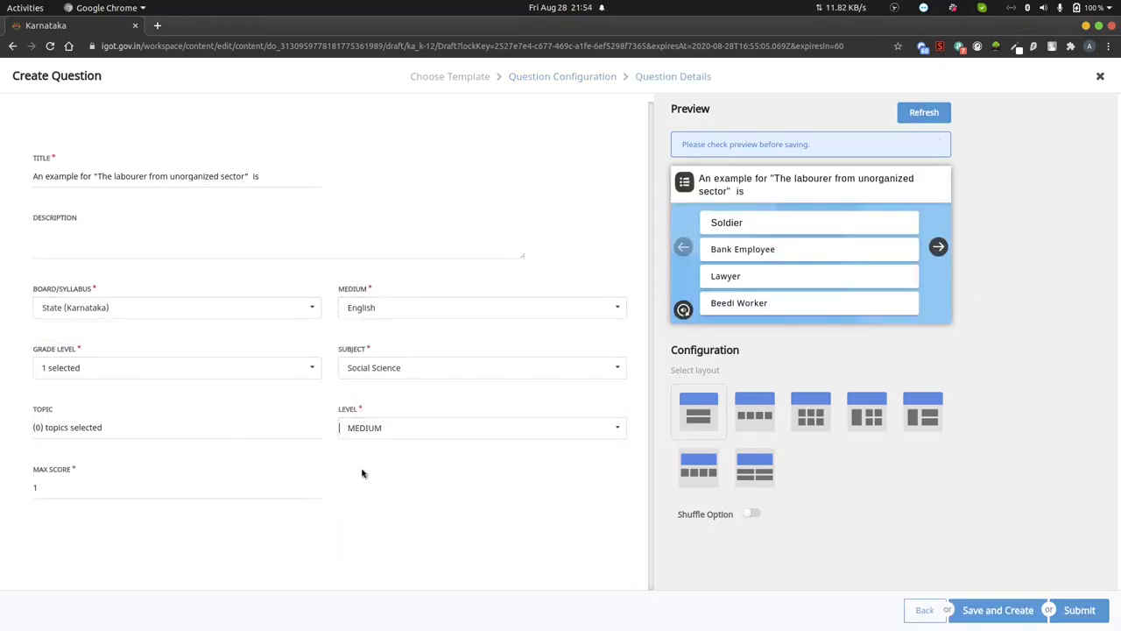
pyautogui.click(1069, 604)
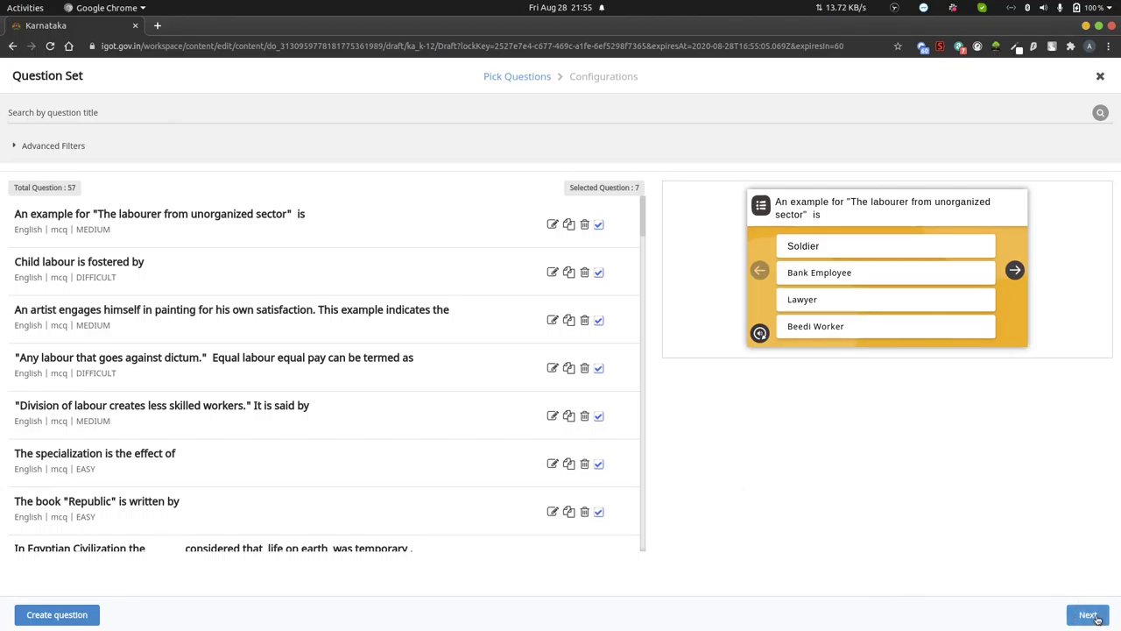
# - Configure the question set to display all 7 questions, turn on shuffling, and start the MCQ title
pyautogui.click(1089, 615)
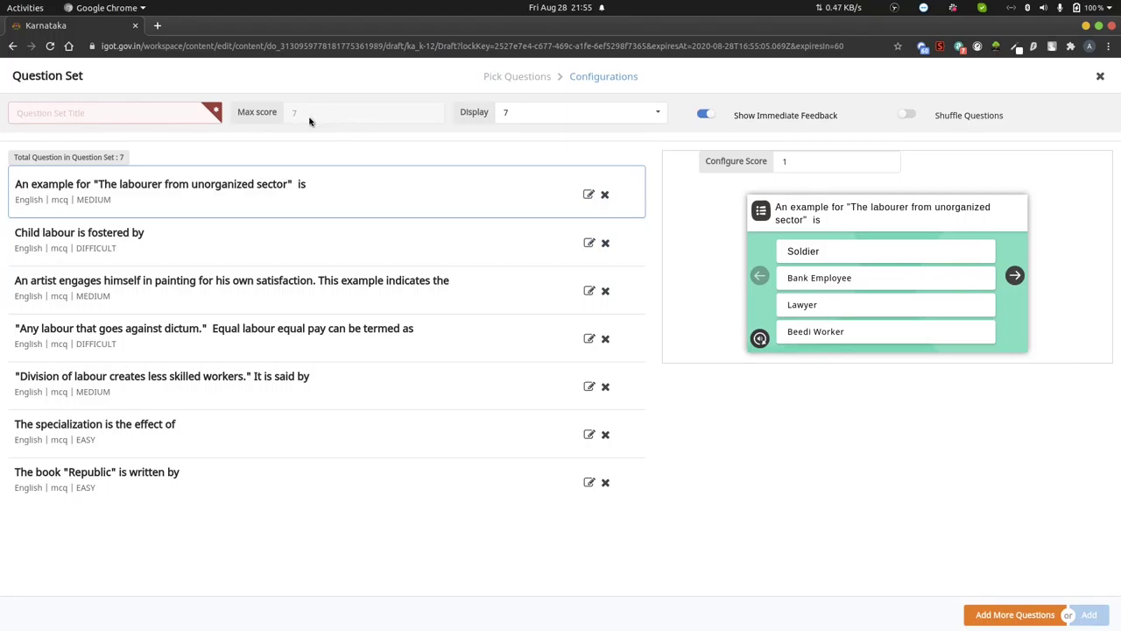
pyautogui.click(659, 116)
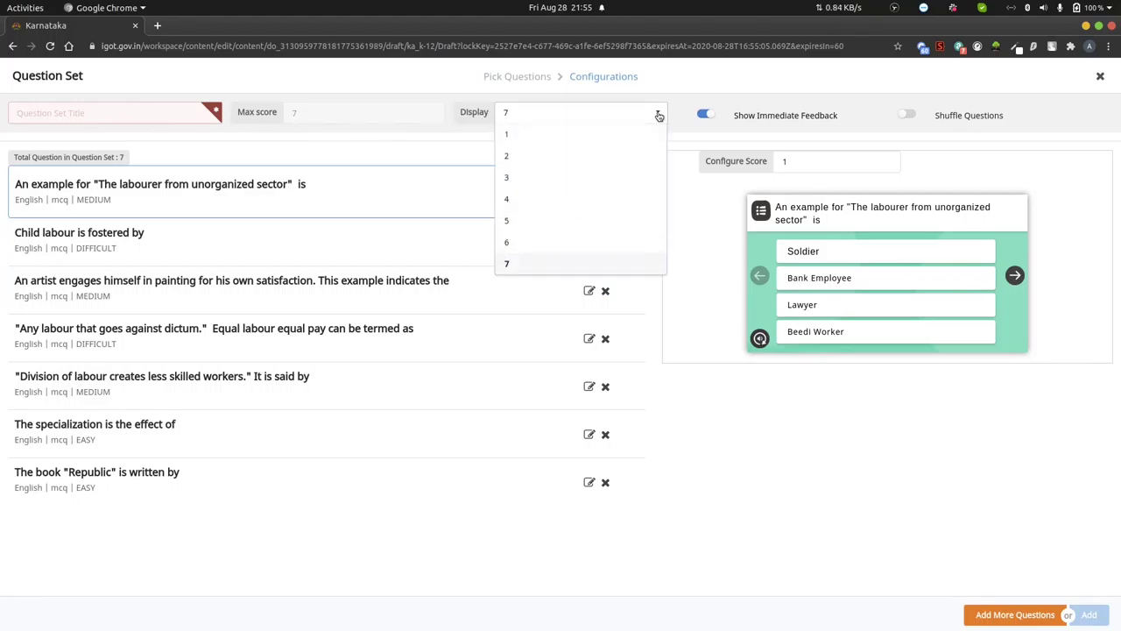
pyautogui.click(516, 269)
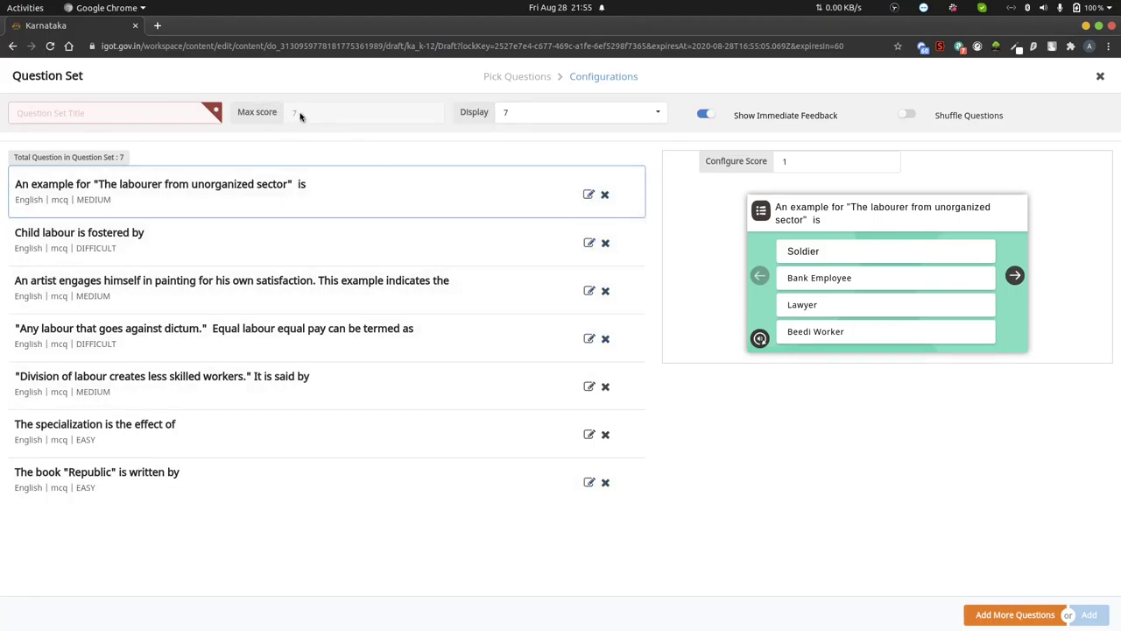
pyautogui.click(906, 116)
pyautogui.write('MCQ')
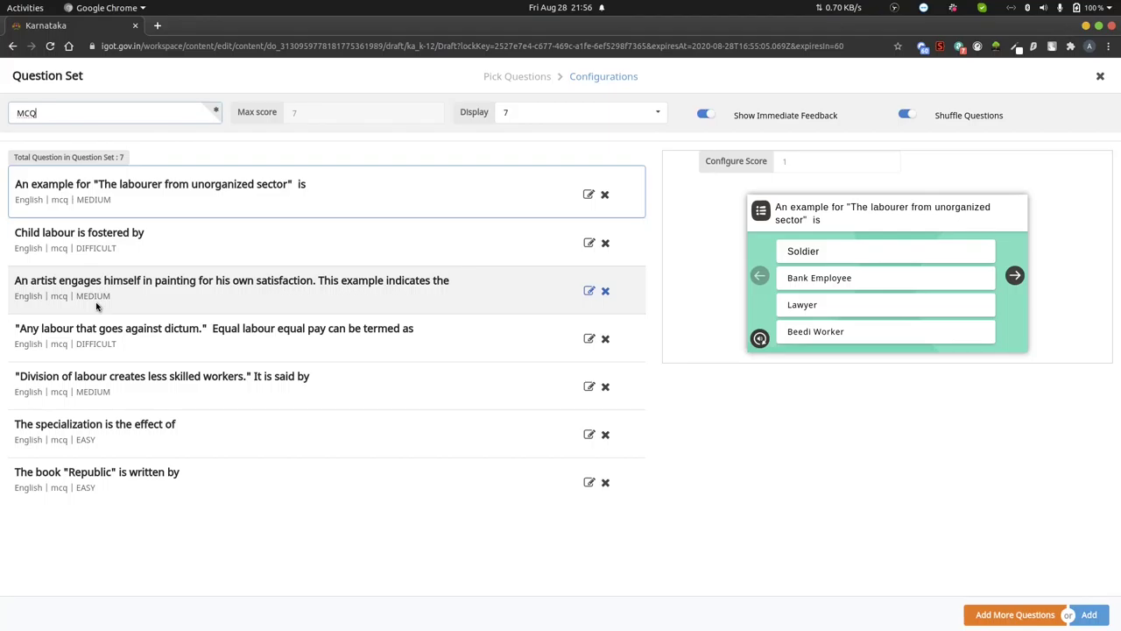
# - Add the question set to the lesson, save Labour - MCQ, and close the Content Saved! dialog
pyautogui.click(1098, 617)
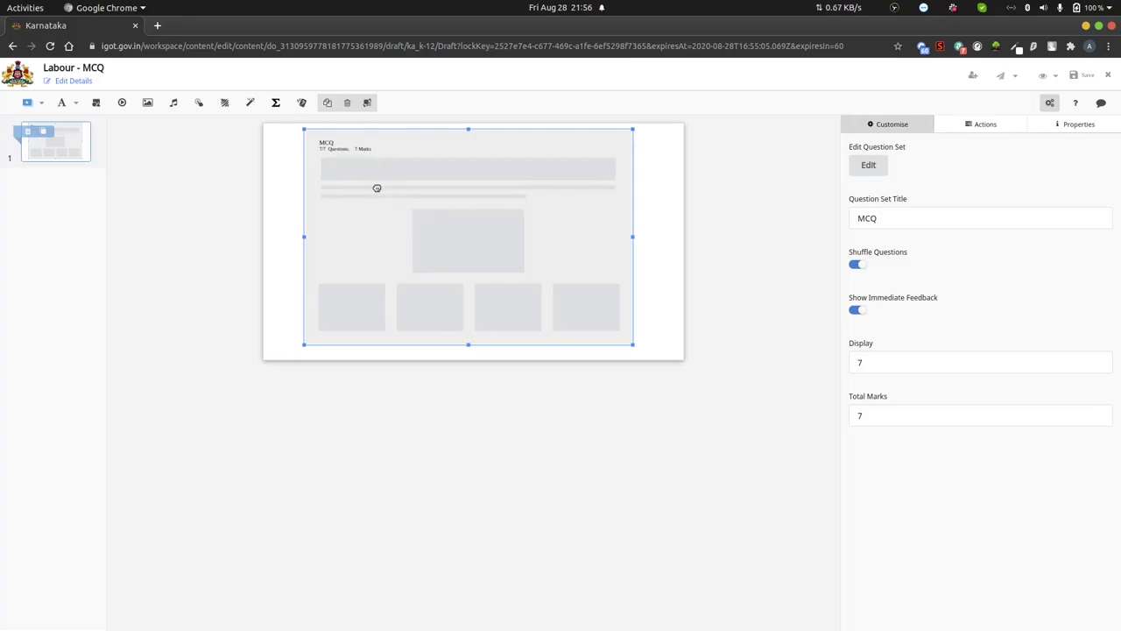
pyautogui.click(1086, 75)
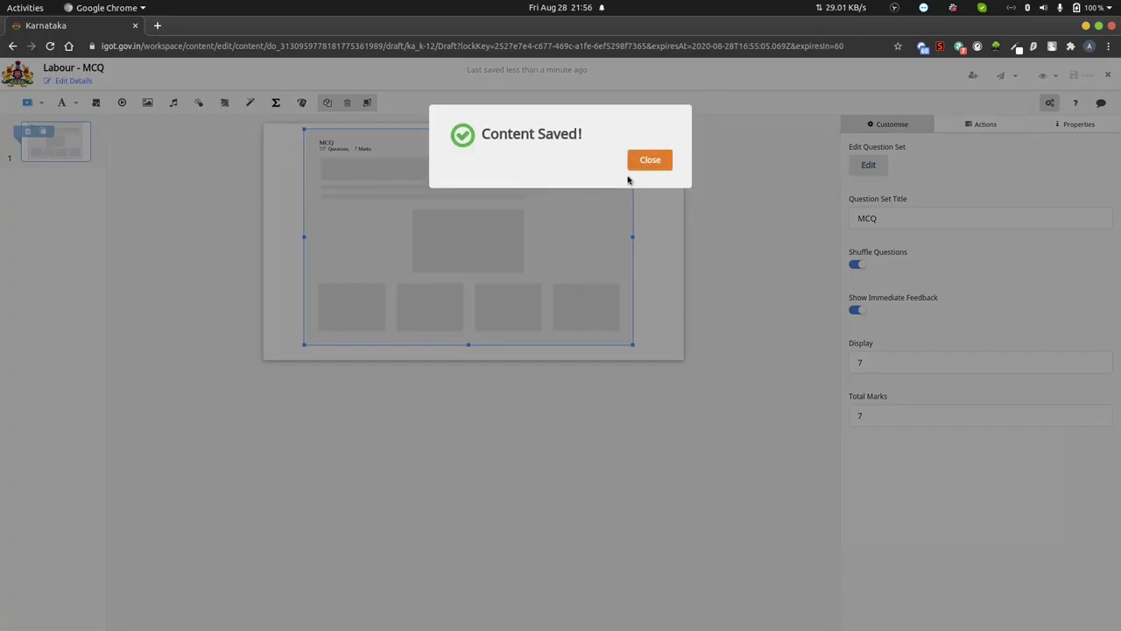
pyautogui.click(650, 161)
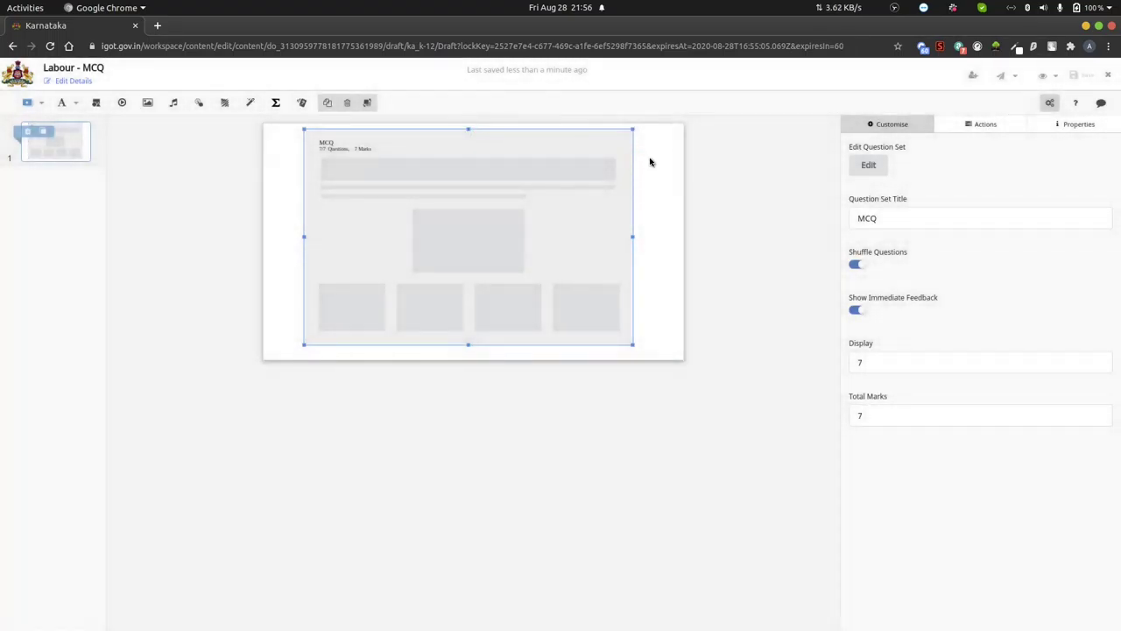
# - Preview the quiz, answering Division of labour and Unorganized labour sector for the first two questions
pyautogui.click(1043, 77)
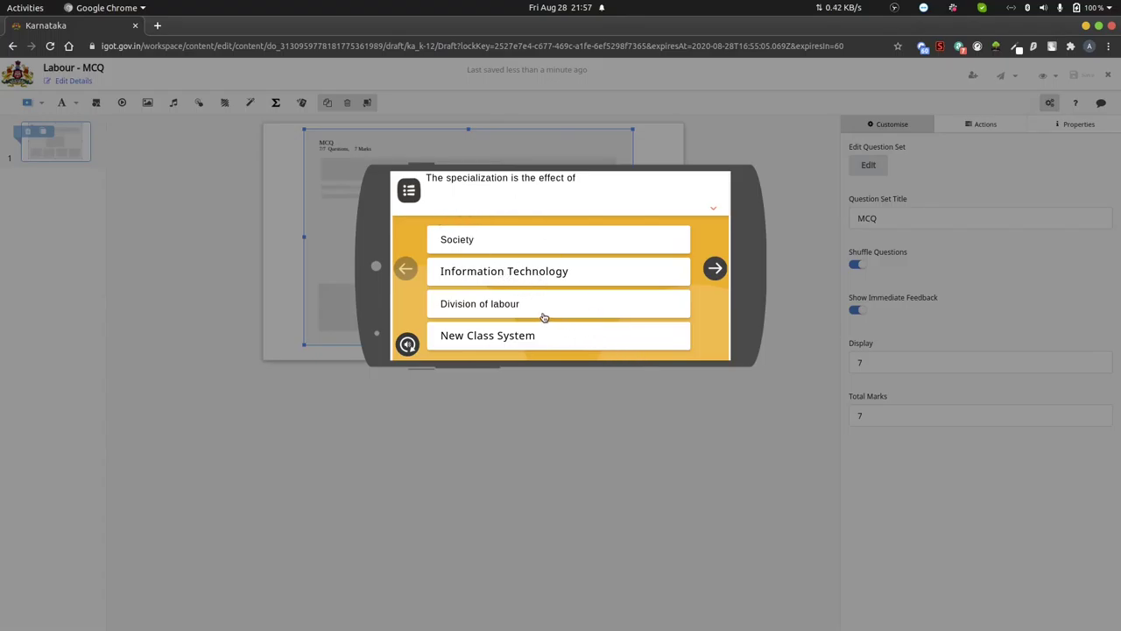
pyautogui.click(500, 307)
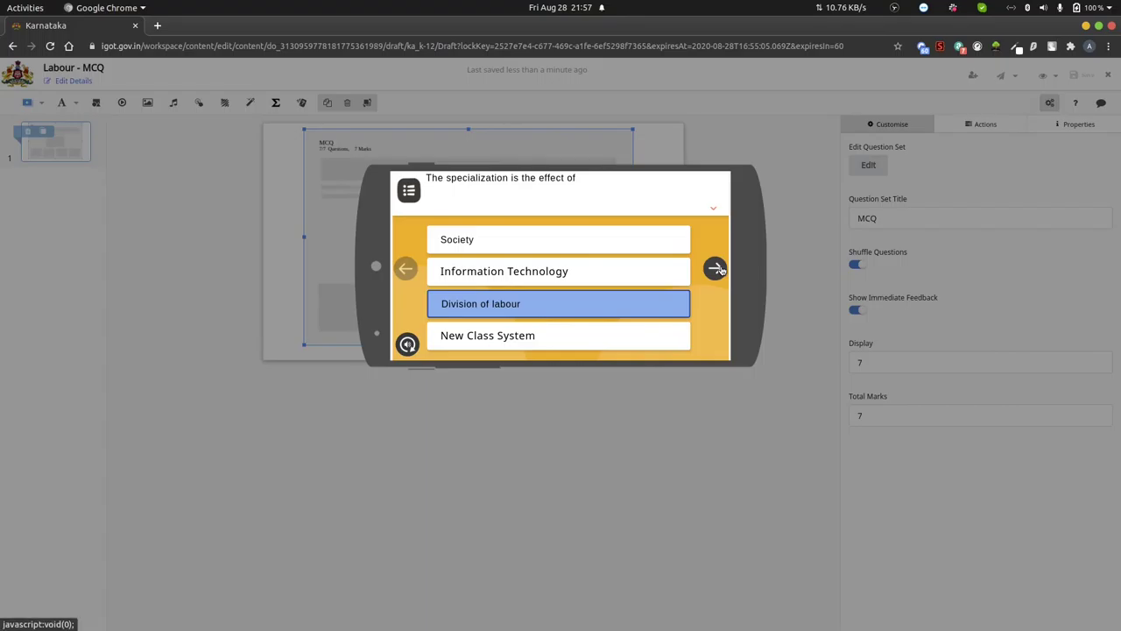
pyautogui.click(715, 268)
pyautogui.click(574, 316)
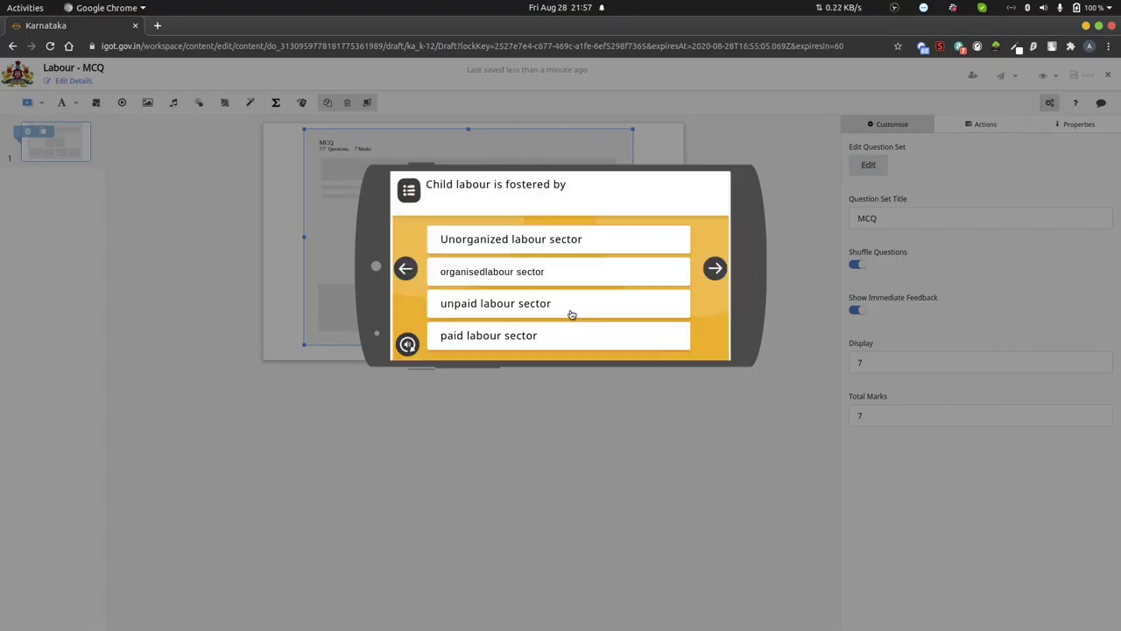
pyautogui.click(554, 242)
pyautogui.click(716, 270)
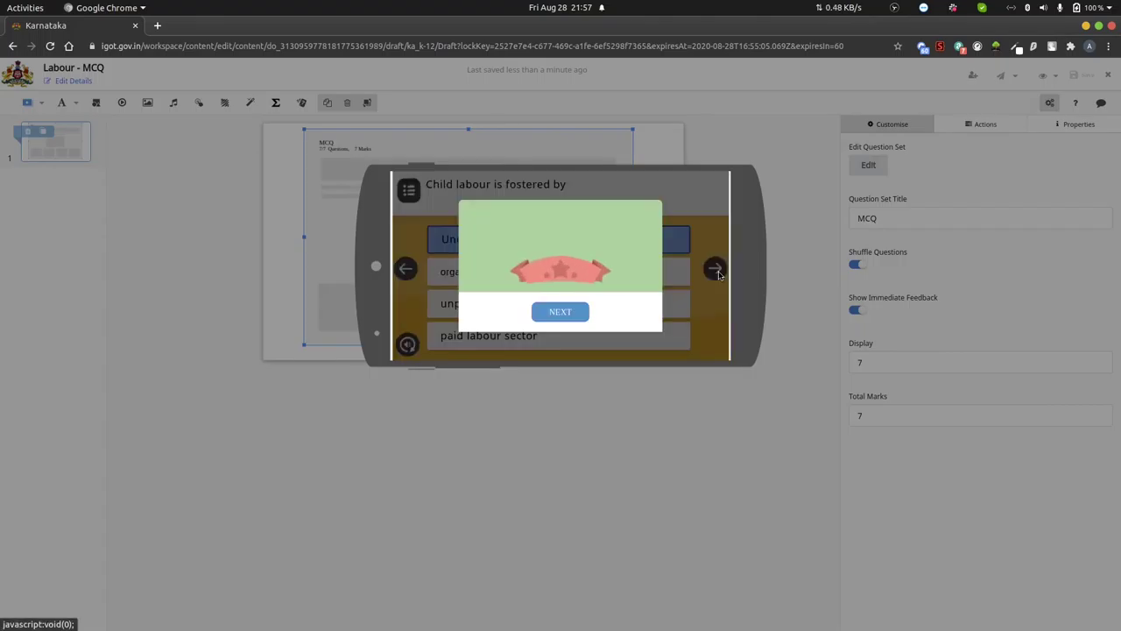
pyautogui.click(560, 313)
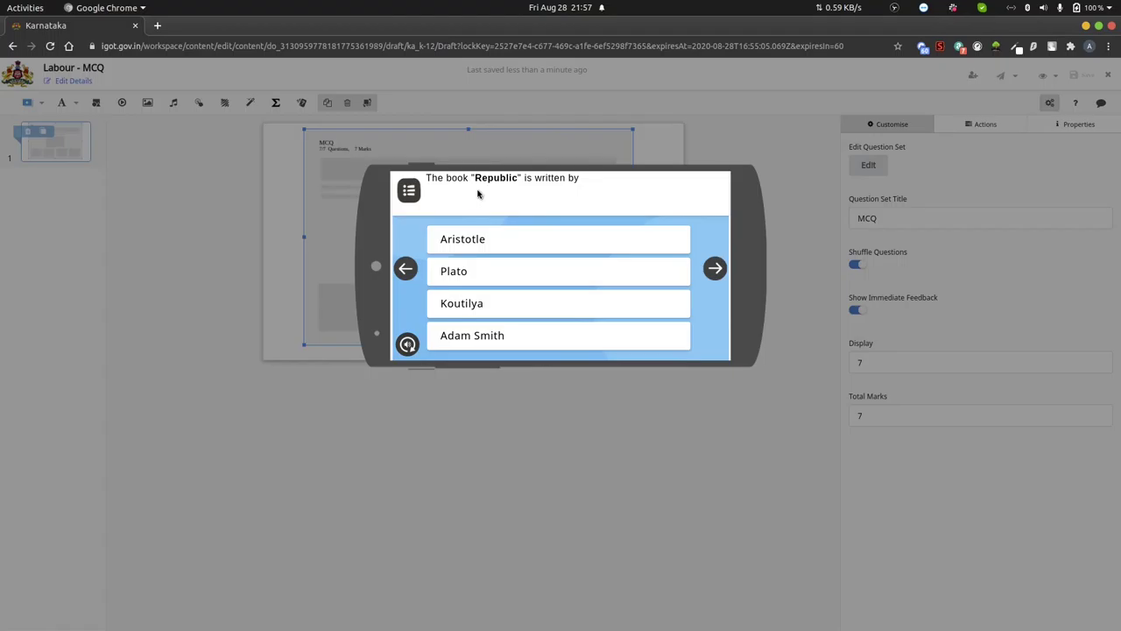
# - Answer the Republic question with Aristotle, then retry with Plato and move on
pyautogui.click(474, 251)
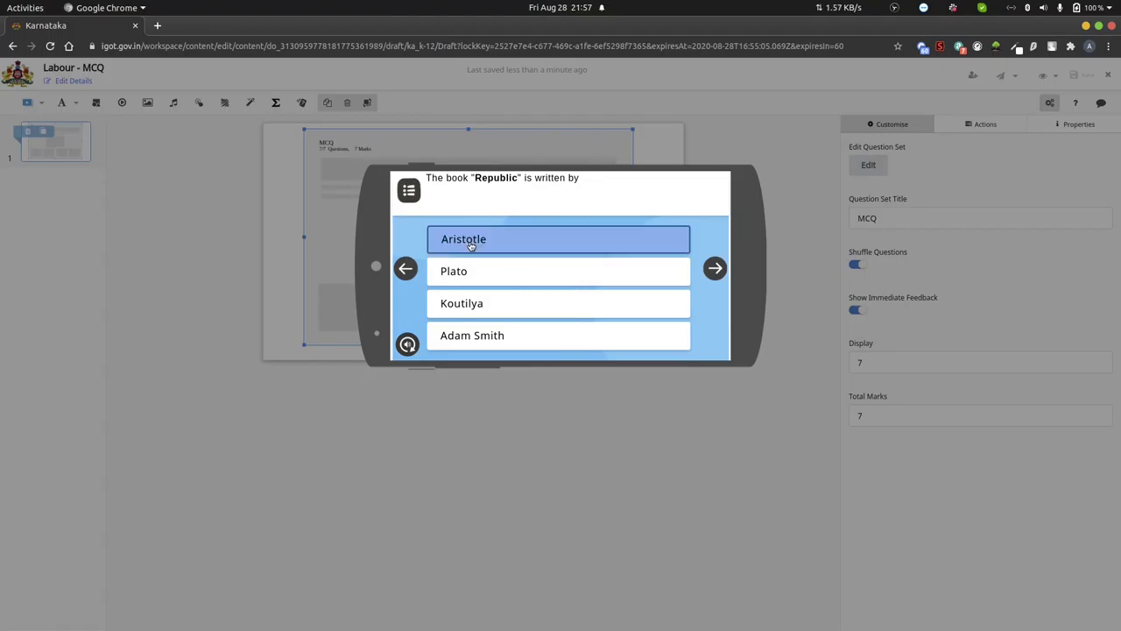
pyautogui.click(716, 271)
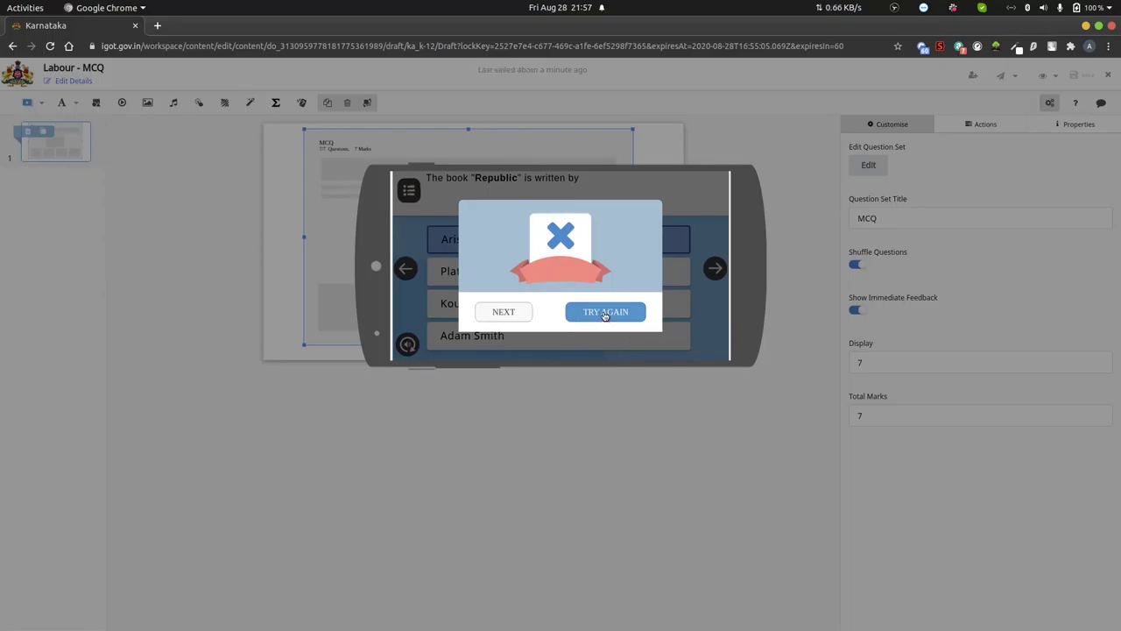
pyautogui.click(605, 315)
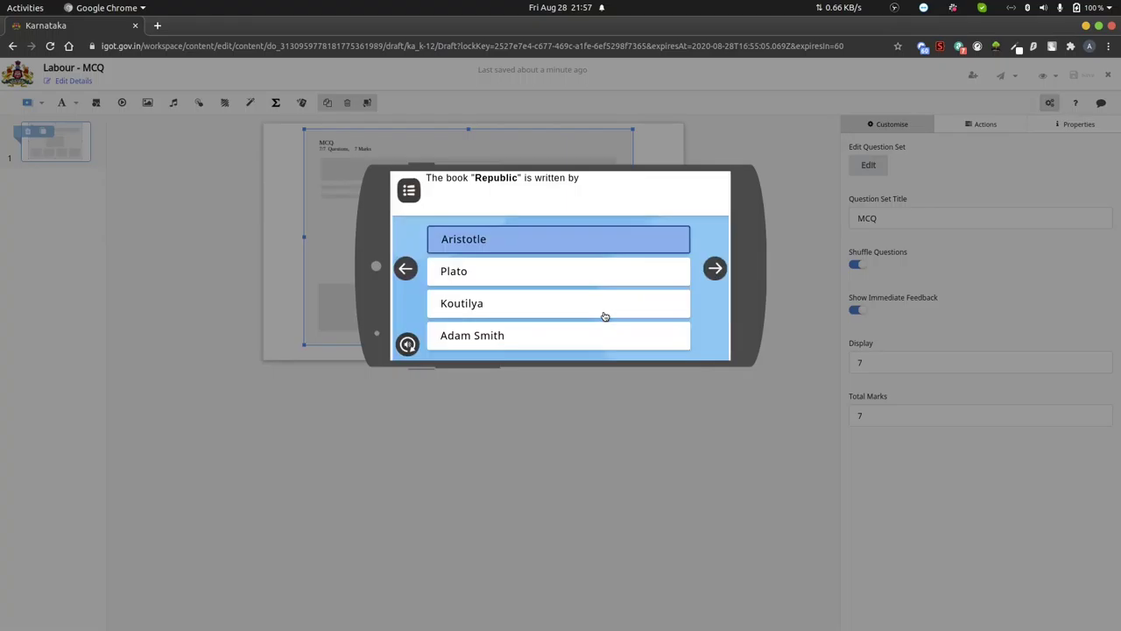
pyautogui.click(467, 272)
pyautogui.click(715, 268)
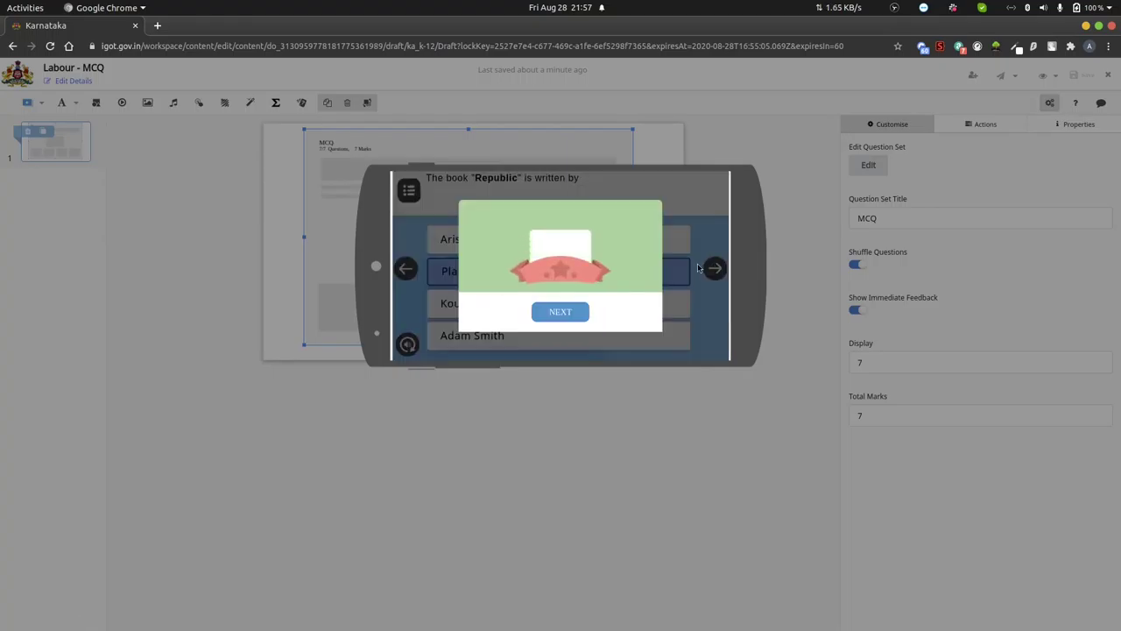
pyautogui.click(553, 311)
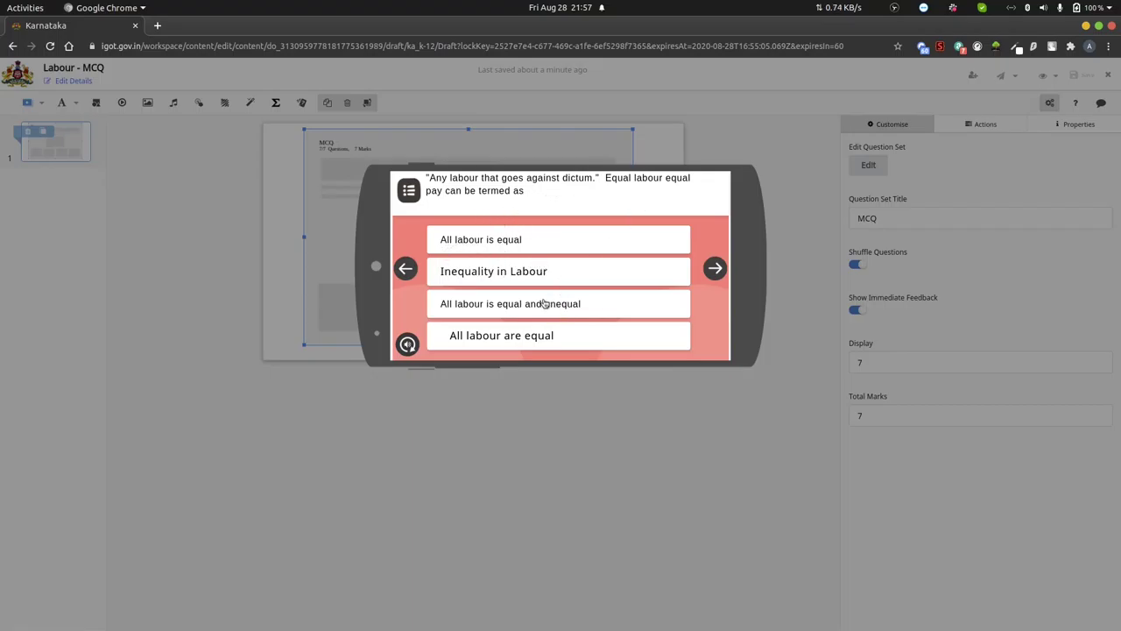
# - Answer Inequality in Labour, Labour without pay and Beedi Worker for the next three questions
pyautogui.click(459, 277)
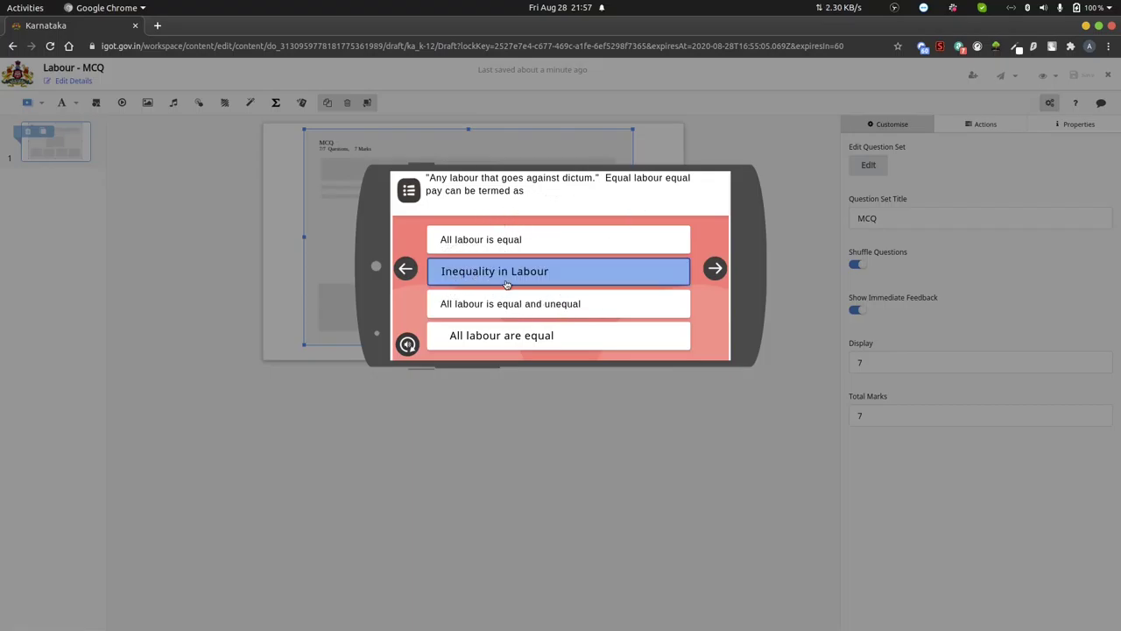
pyautogui.click(715, 274)
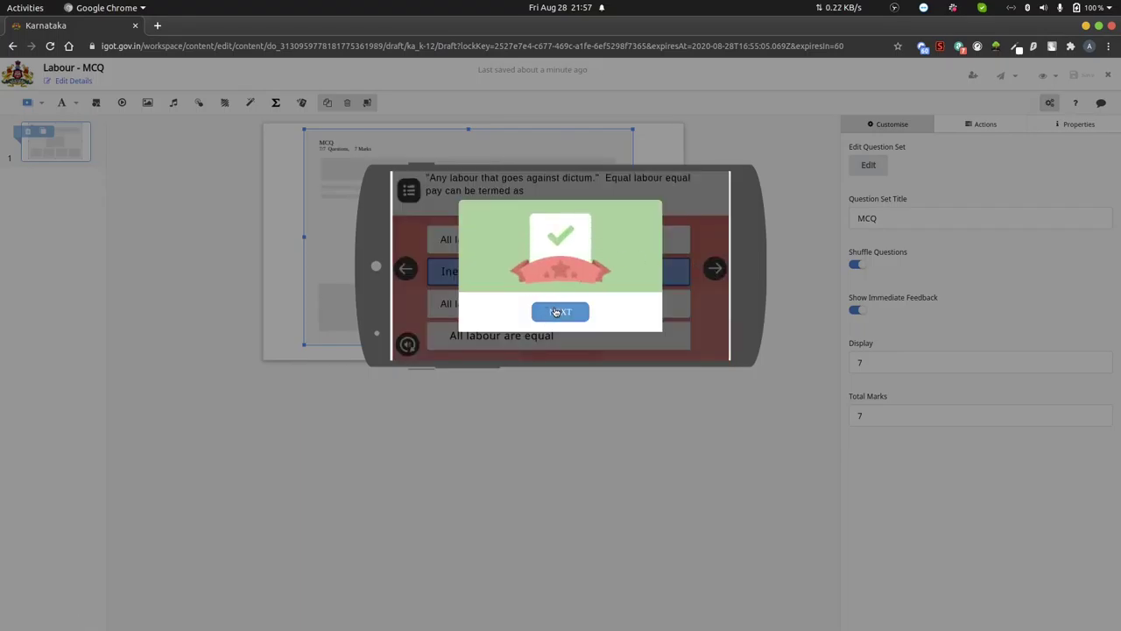
pyautogui.click(557, 313)
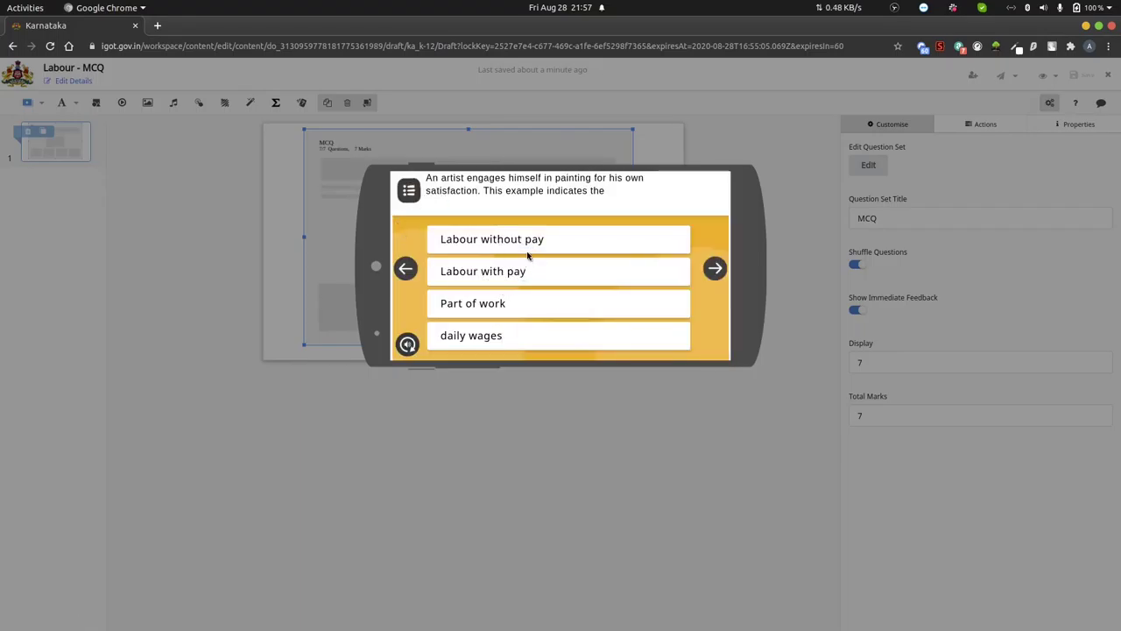
pyautogui.click(493, 249)
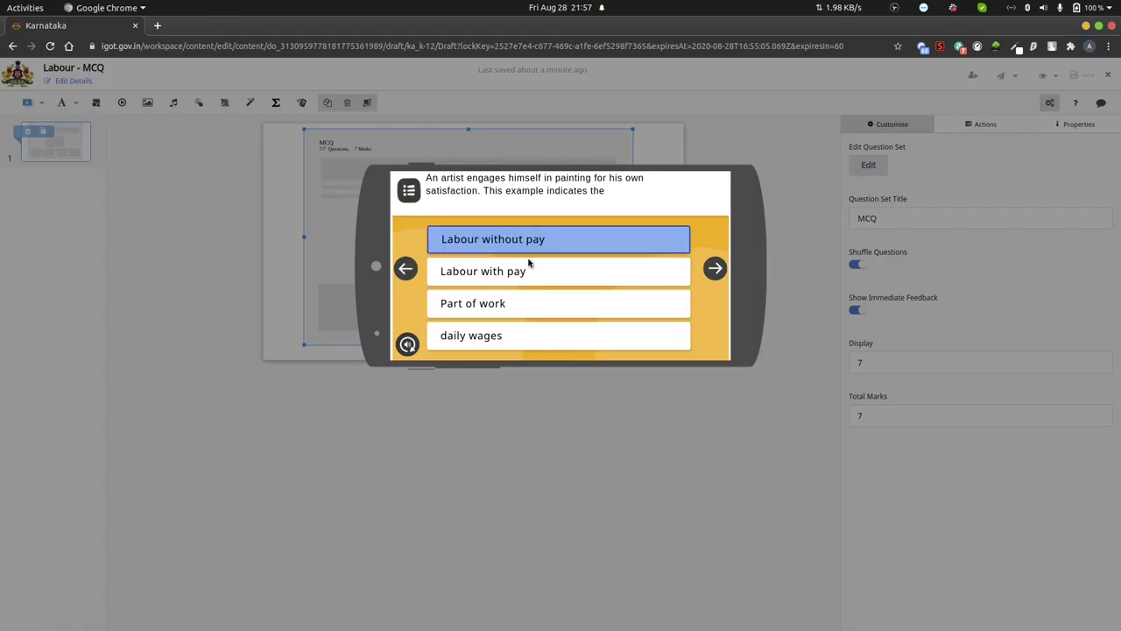
pyautogui.click(717, 271)
pyautogui.click(566, 314)
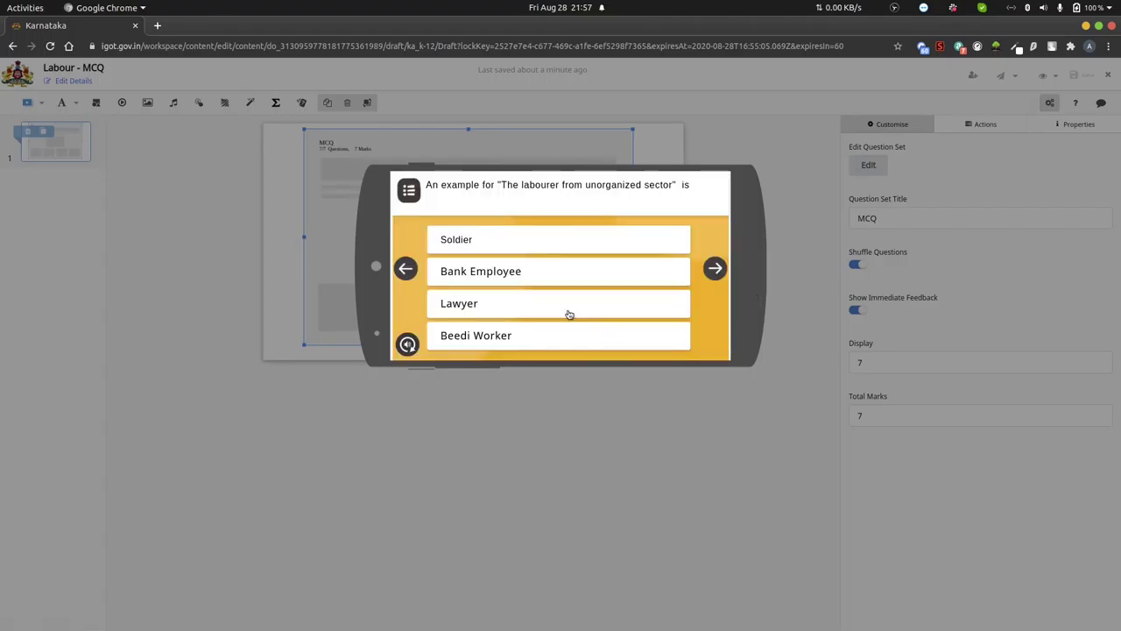
pyautogui.click(465, 336)
pyautogui.click(715, 268)
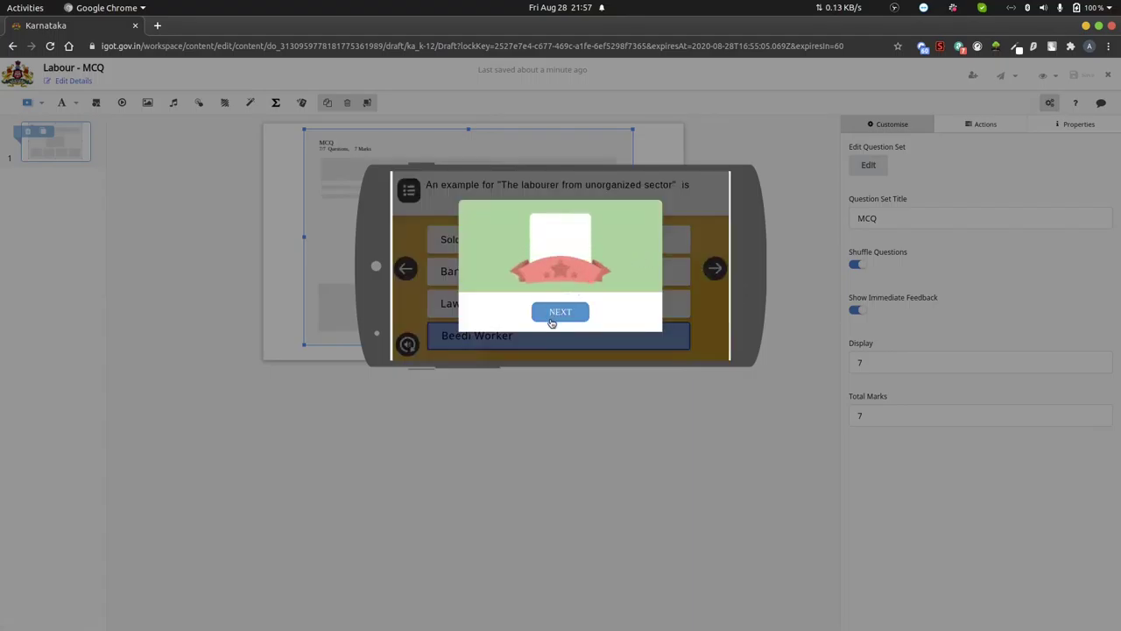
pyautogui.click(560, 315)
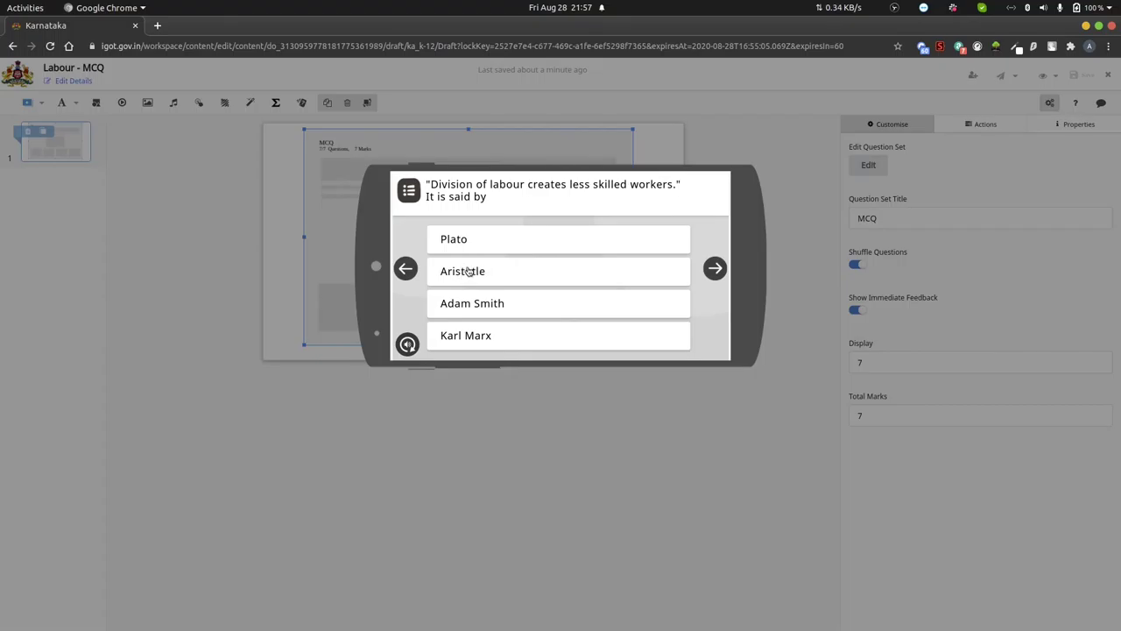
# - Answer Karl Marx for the last question, view the 7/7 score, and close the preview
pyautogui.click(593, 342)
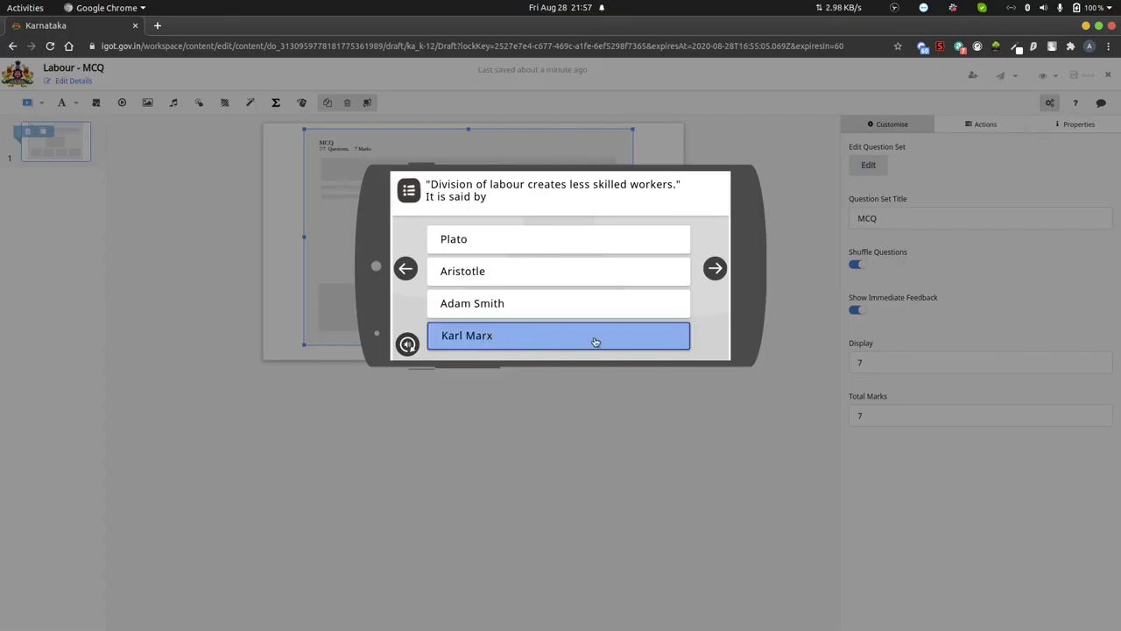
pyautogui.click(715, 270)
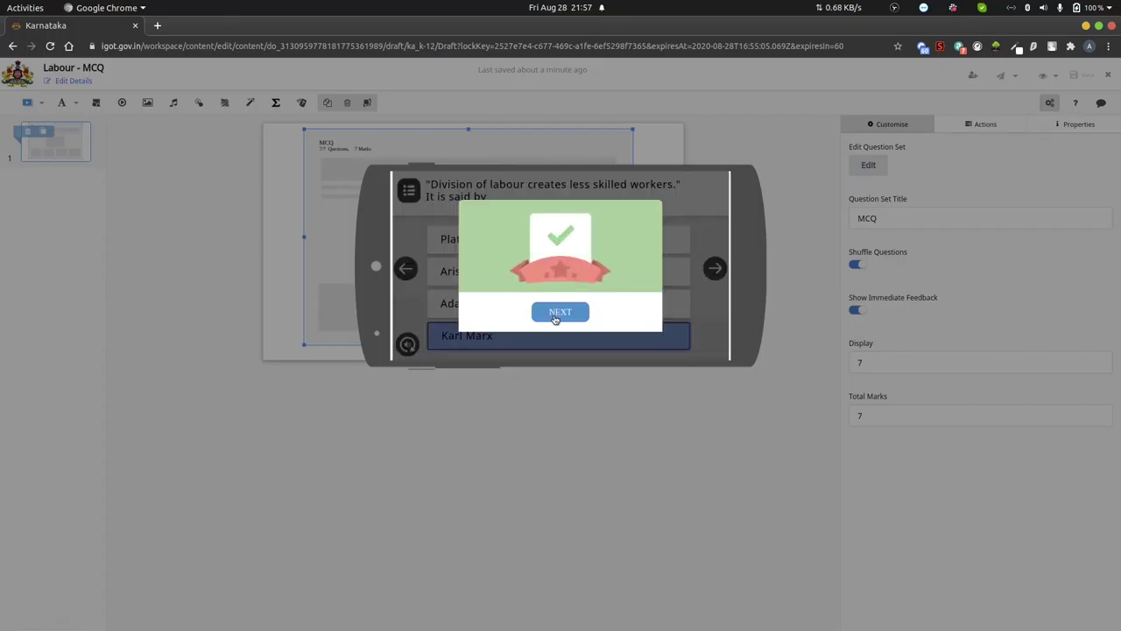
pyautogui.click(559, 313)
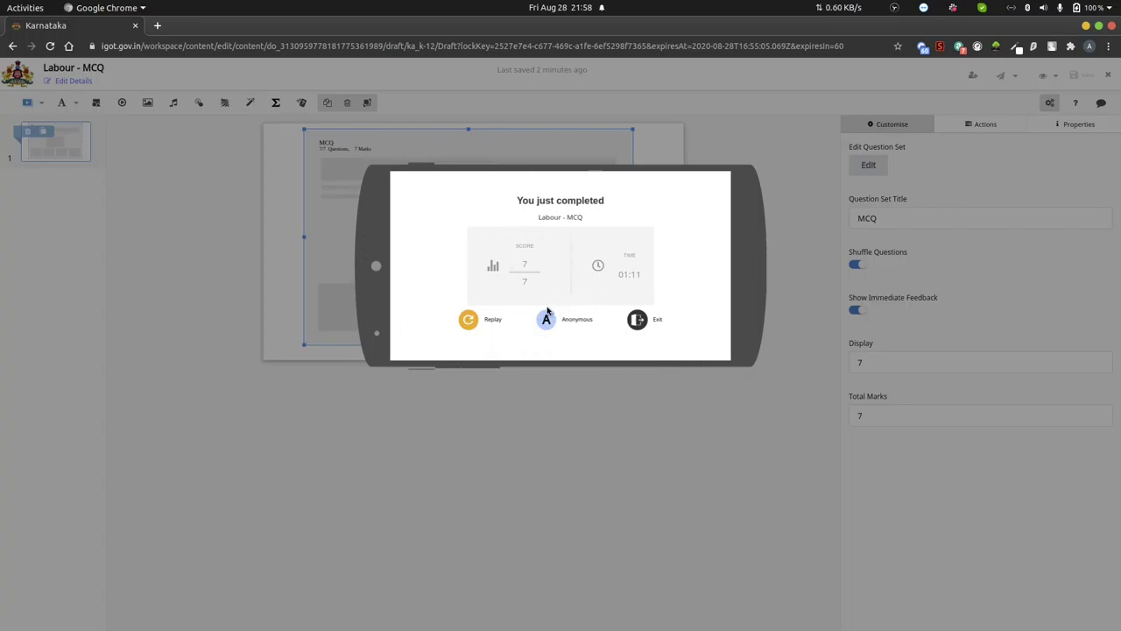
pyautogui.click(597, 476)
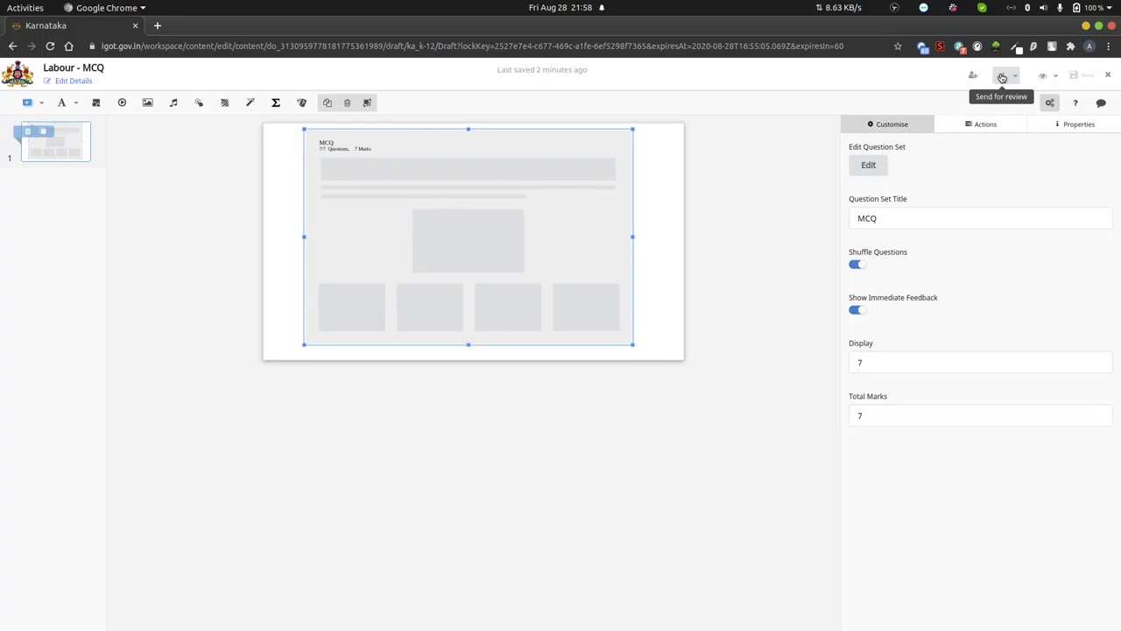
# - Open the resource details form and replace the placeholder description with 'MCQ'
pyautogui.click(1002, 77)
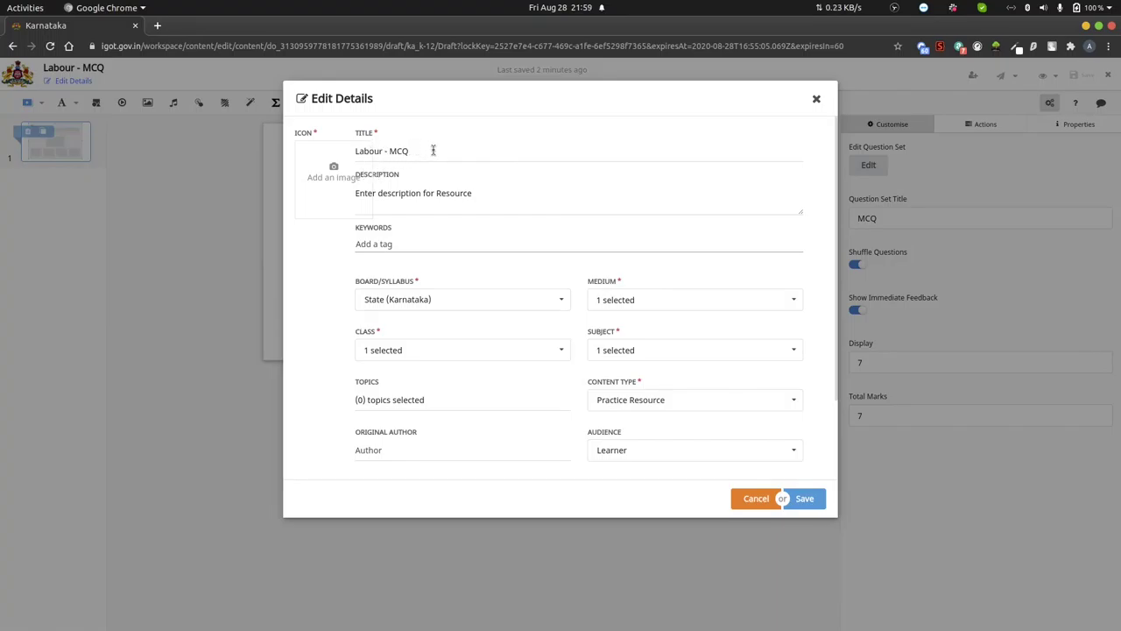
pyautogui.moveTo(480, 192); pyautogui.dragTo(356, 195)
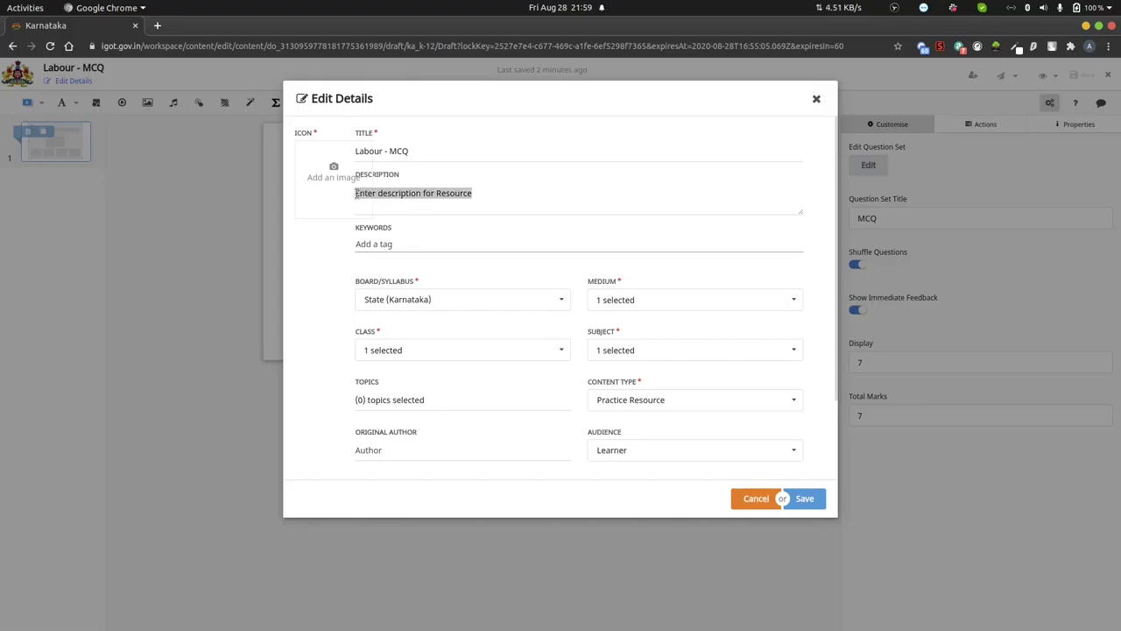
pyautogui.write('MCQ')
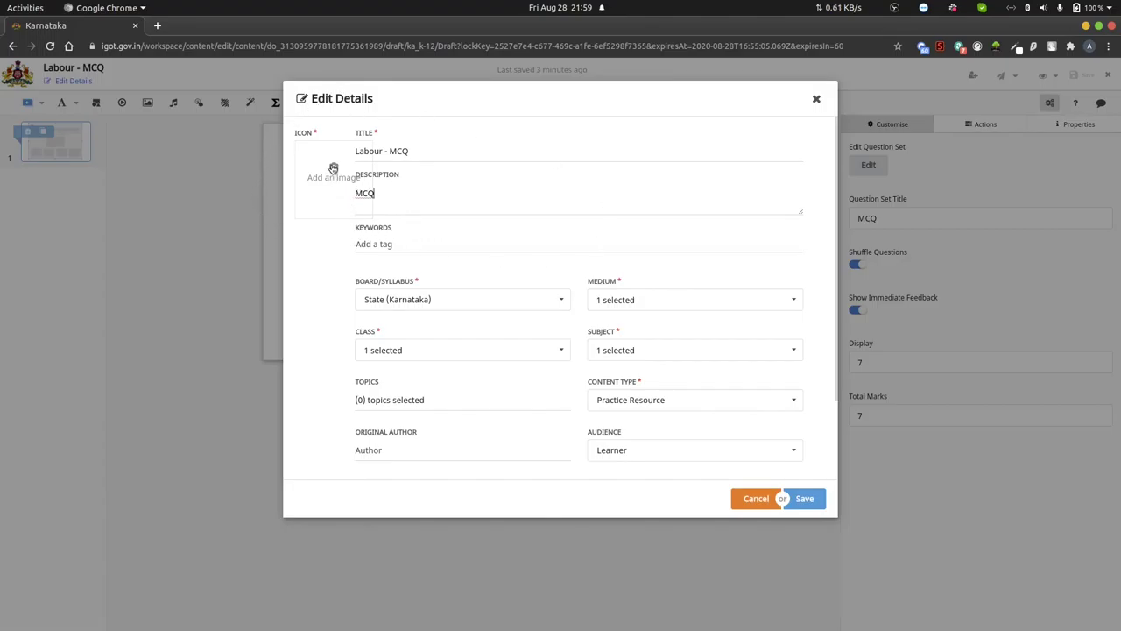
# - Search the image library for 'dsert' and set the first DSERT logo as the icon
pyautogui.click(333, 168)
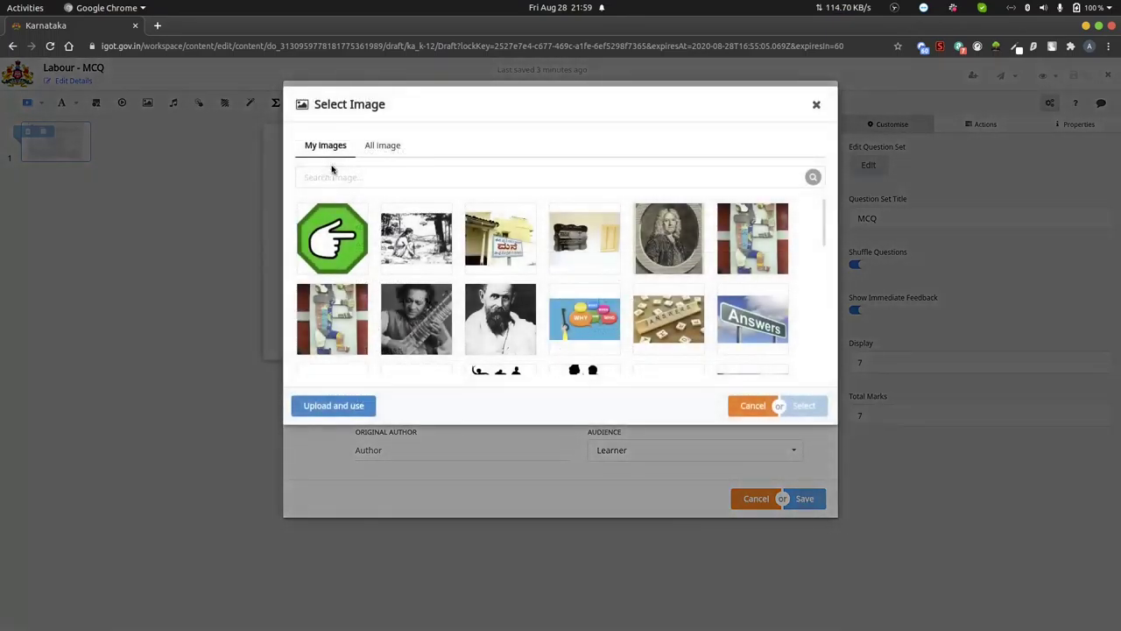
pyautogui.click(388, 151)
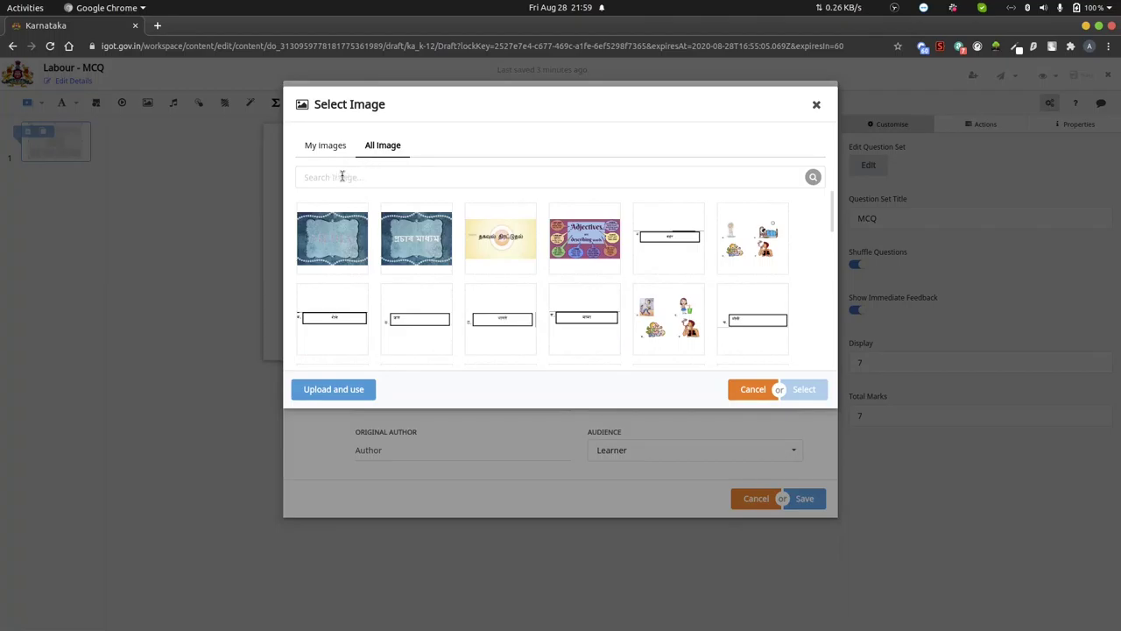
pyautogui.click(816, 105)
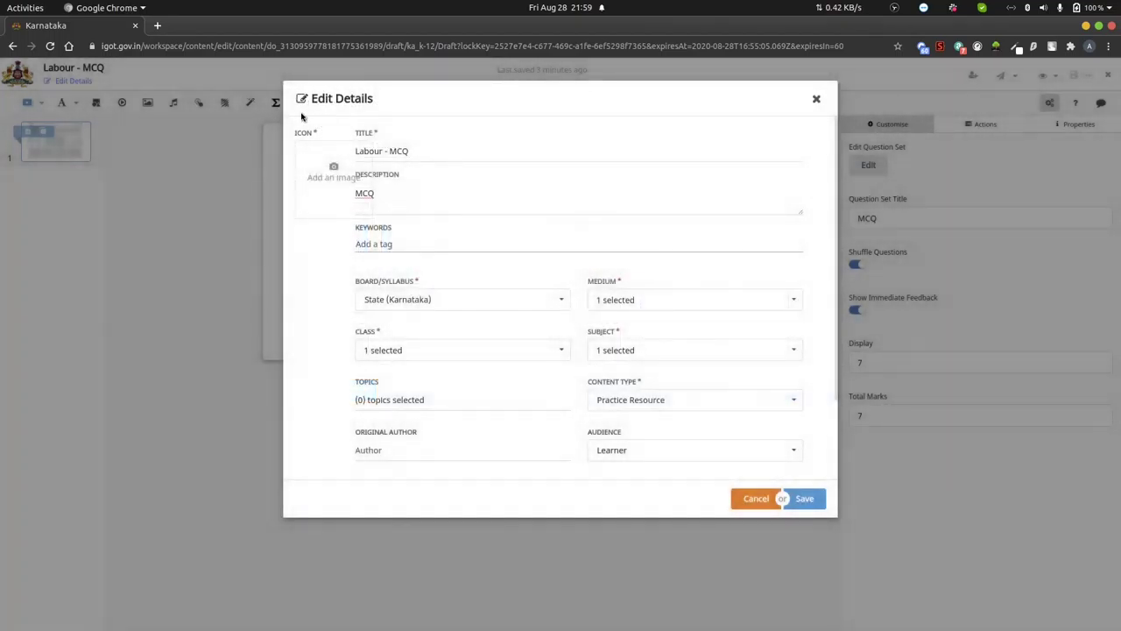
pyautogui.click(331, 166)
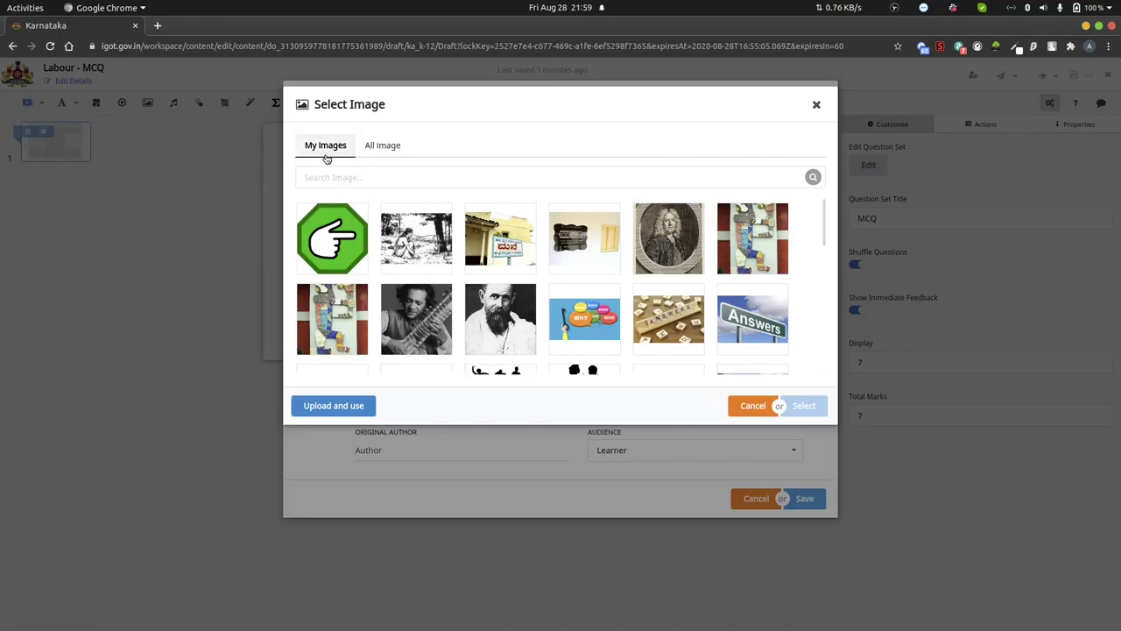
pyautogui.click(374, 147)
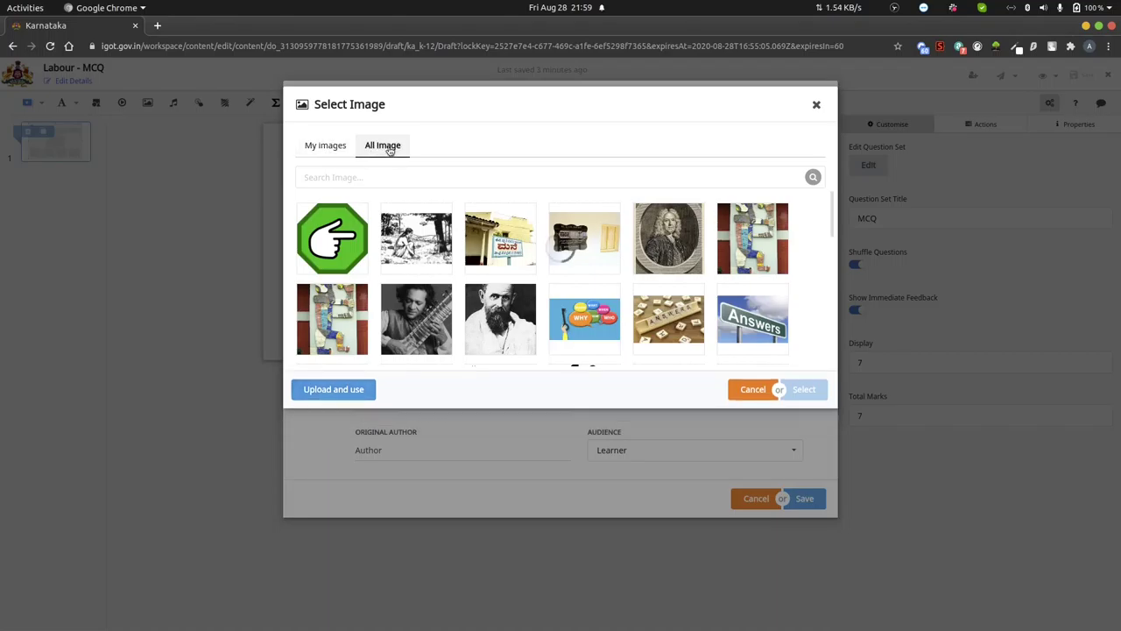
pyautogui.click(328, 177)
pyautogui.write('dsert')
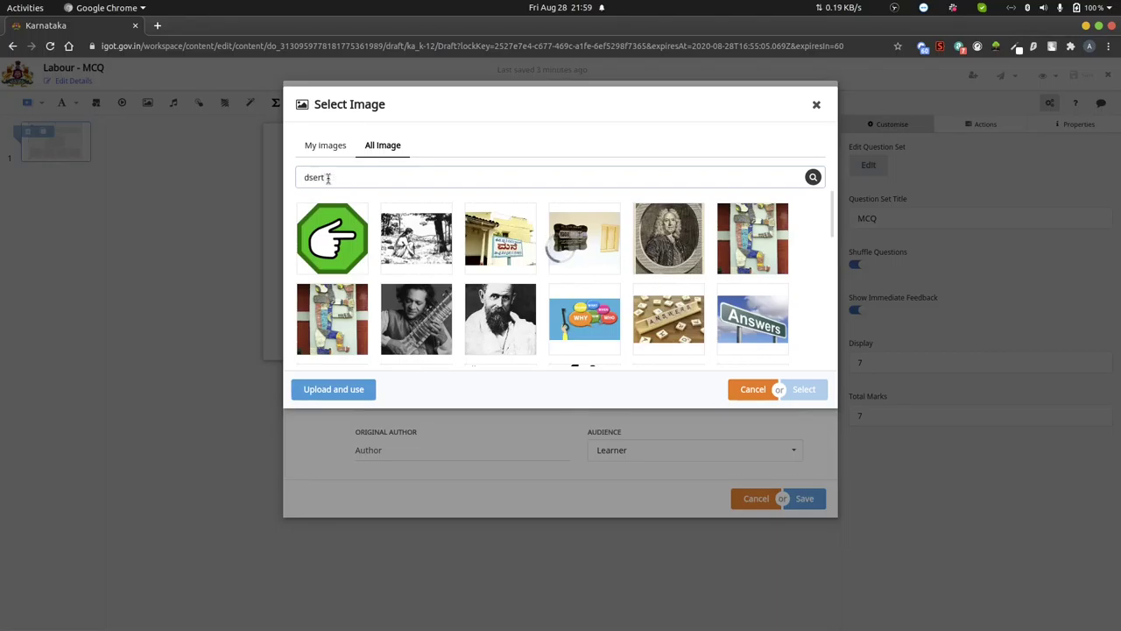
pyautogui.press('Return')
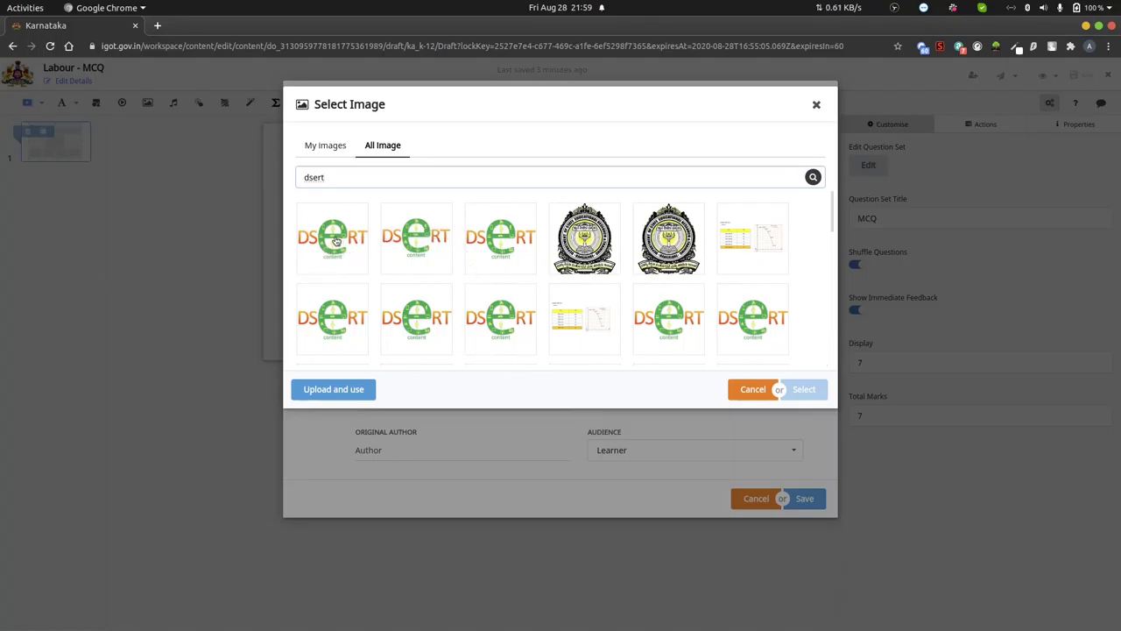
pyautogui.click(336, 241)
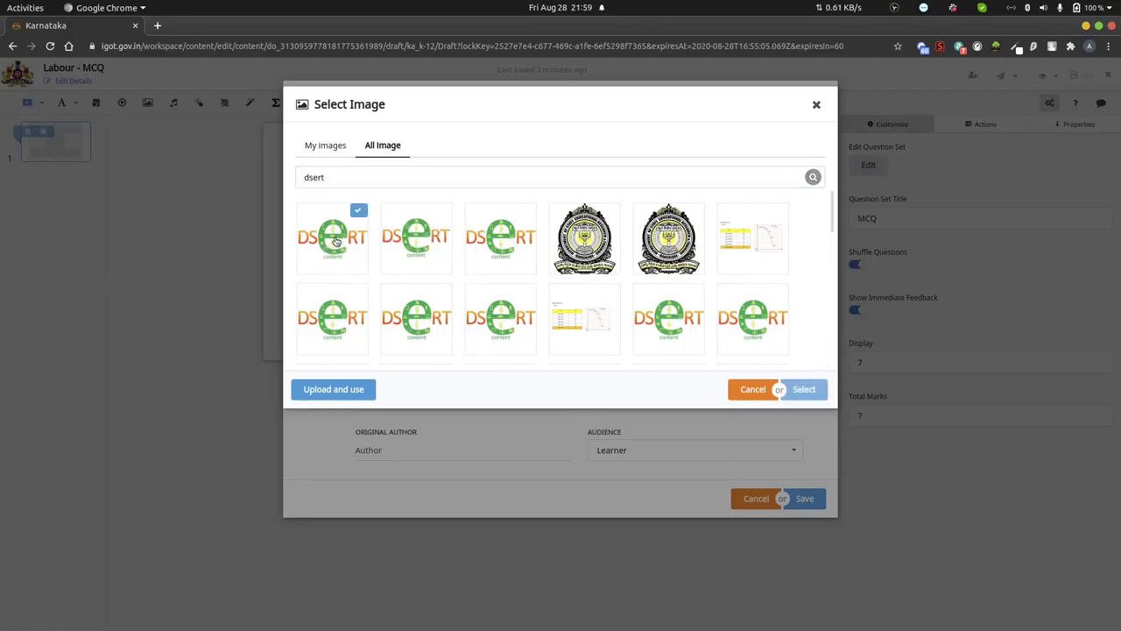
pyautogui.click(803, 389)
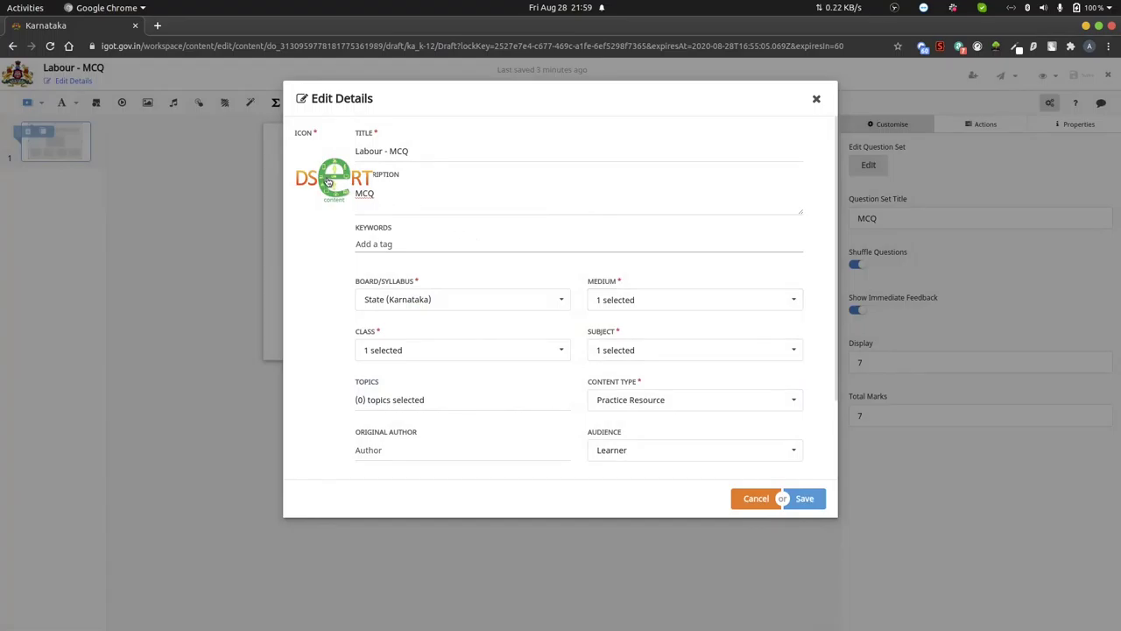
# - Add keyword tags Plato, Karl Marks, Division of Labour and Unorganized labour
pyautogui.click(394, 244)
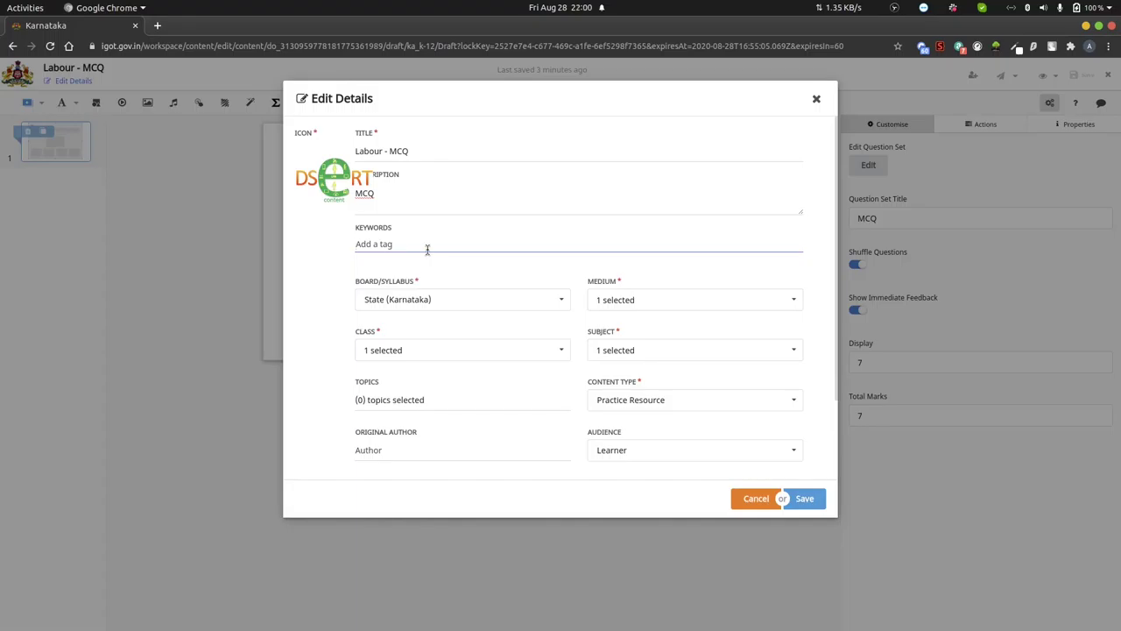
pyautogui.write('Plato')
pyautogui.press('Return')
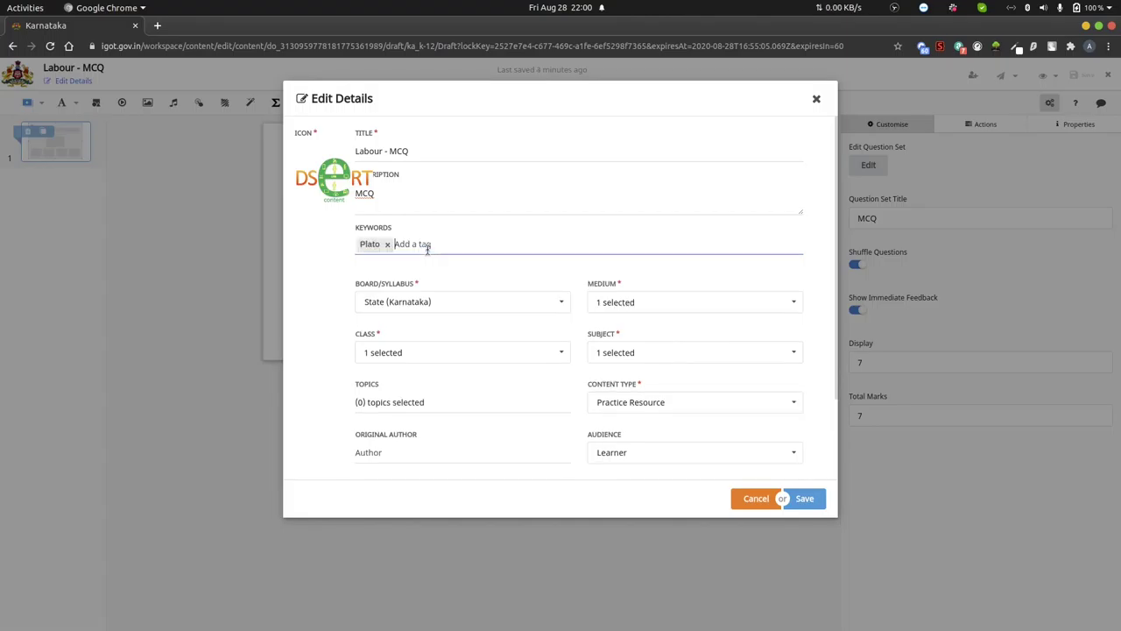
pyautogui.write('Karl Marks')
pyautogui.press('Return')
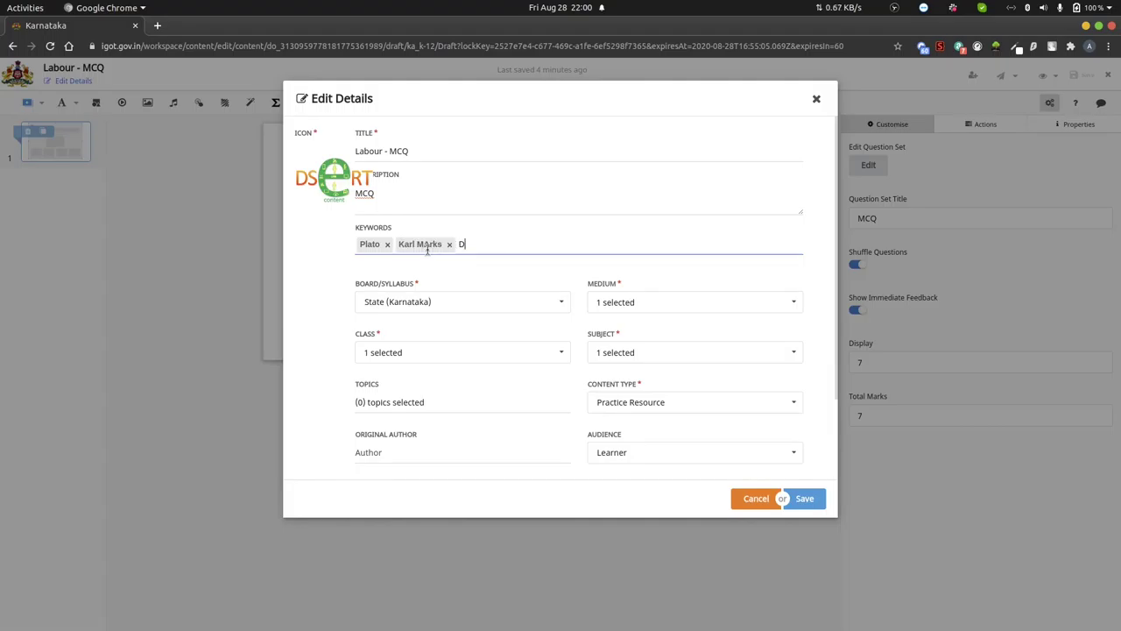
pyautogui.write('Division')
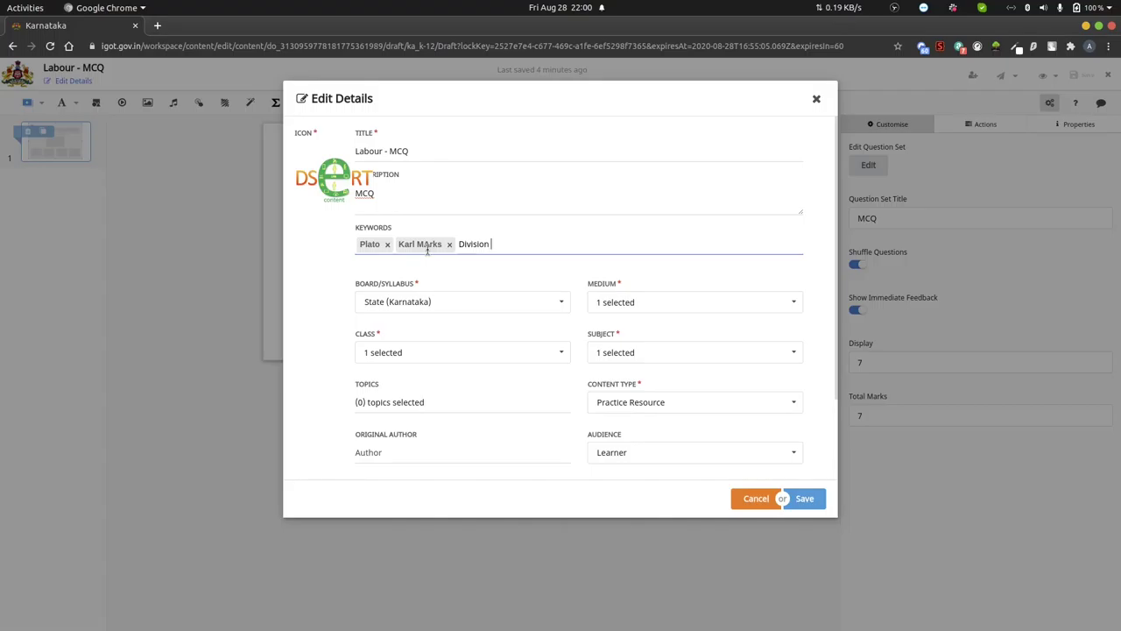
pyautogui.write(' of Labour')
pyautogui.press('Return')
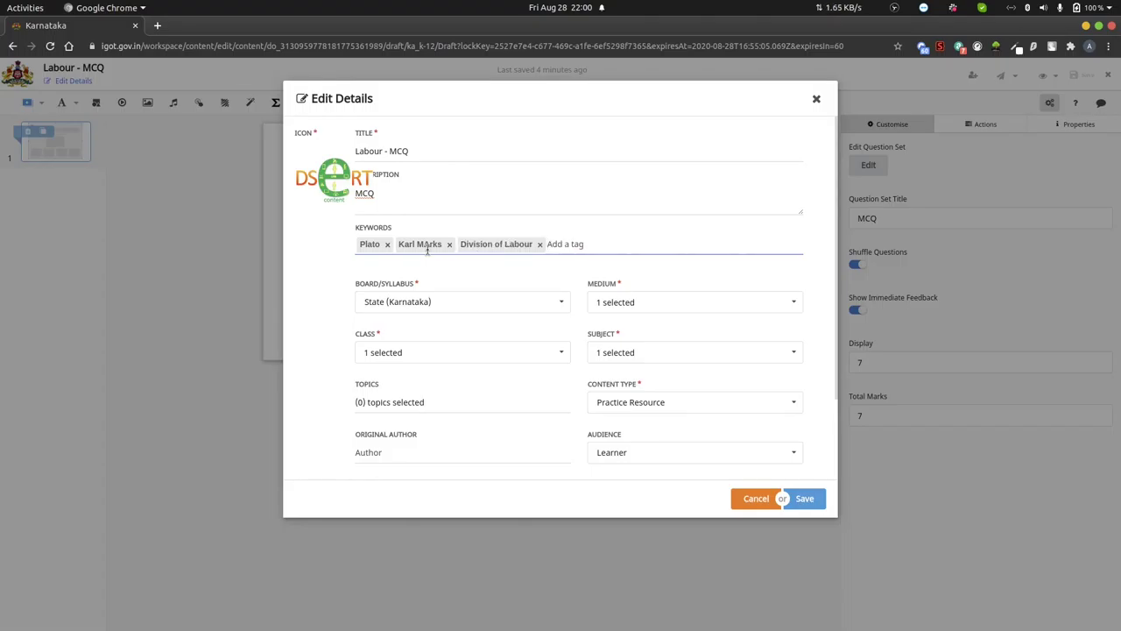
pyautogui.write('Unorganiz')
pyautogui.press('Return')
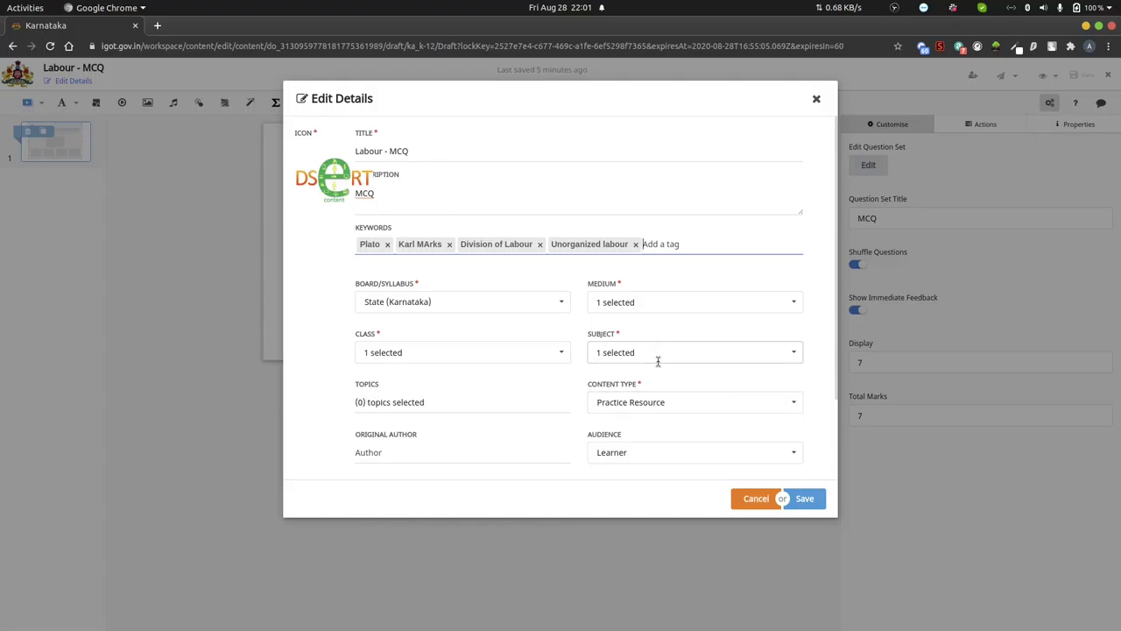
# - Enter the original author's name, designation and institution in the Original Author field
pyautogui.scroll(-2, 661, 362)
pyautogui.scroll(-3, 660, 361)
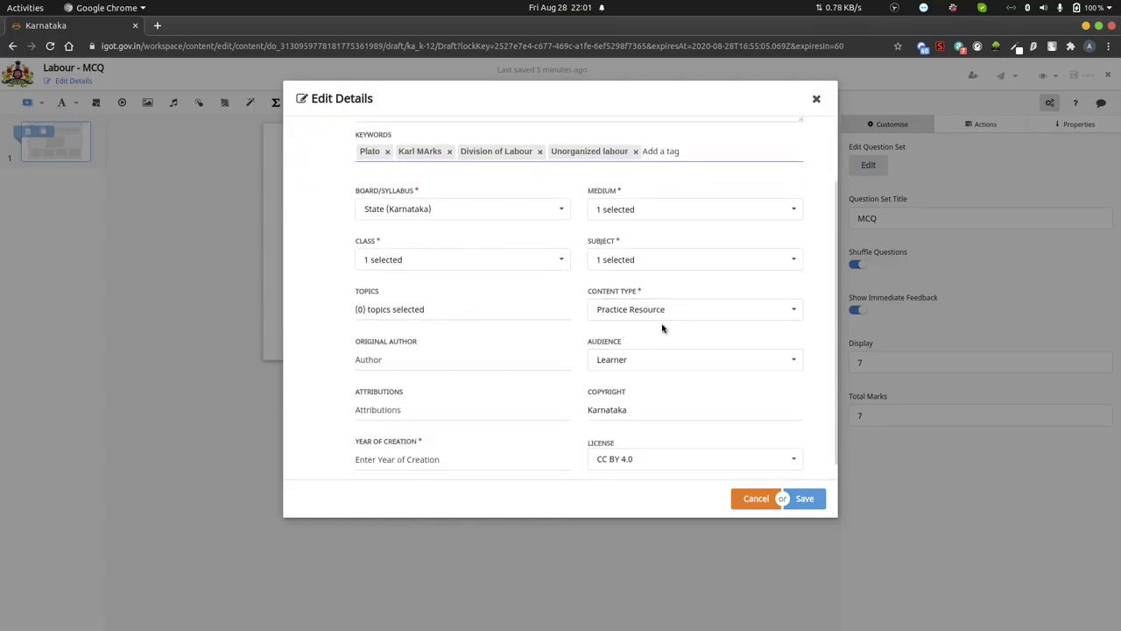
pyautogui.click(385, 362)
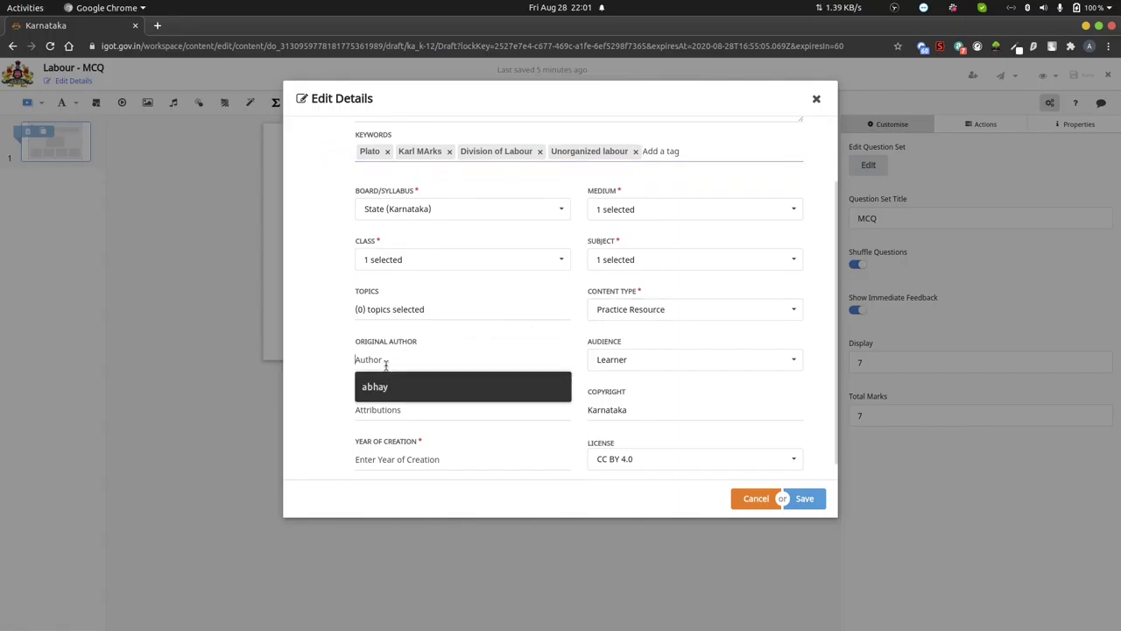
pyautogui.write('Sho')
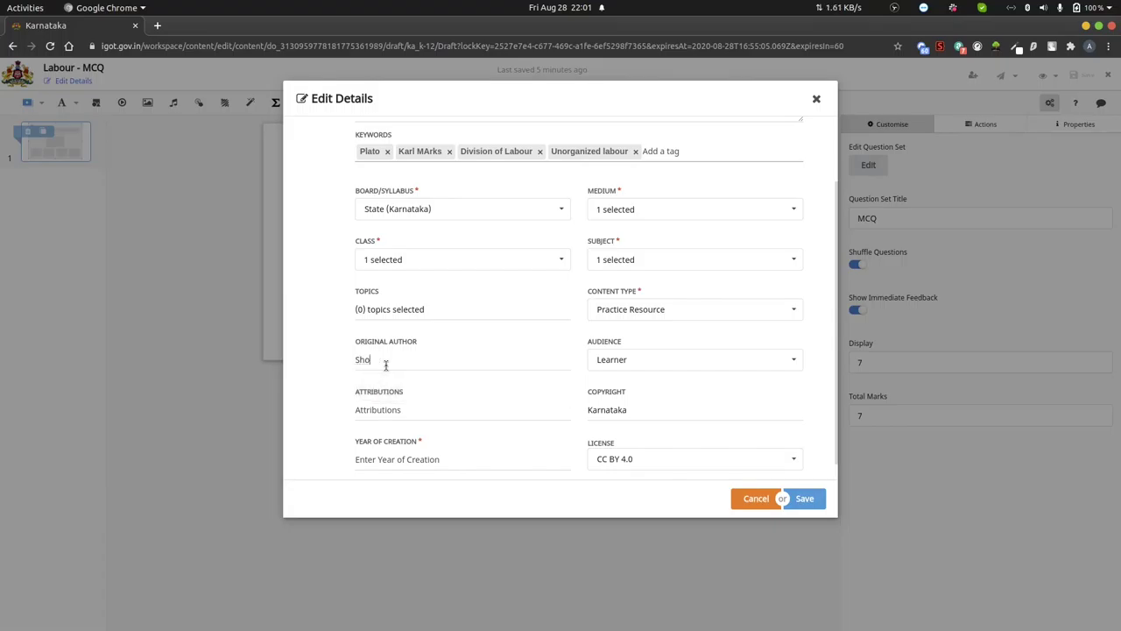
pyautogui.write('bha.S.M, Lecturer, DIET S')
pyautogui.press('BackSpace')
pyautogui.write('Chikk')
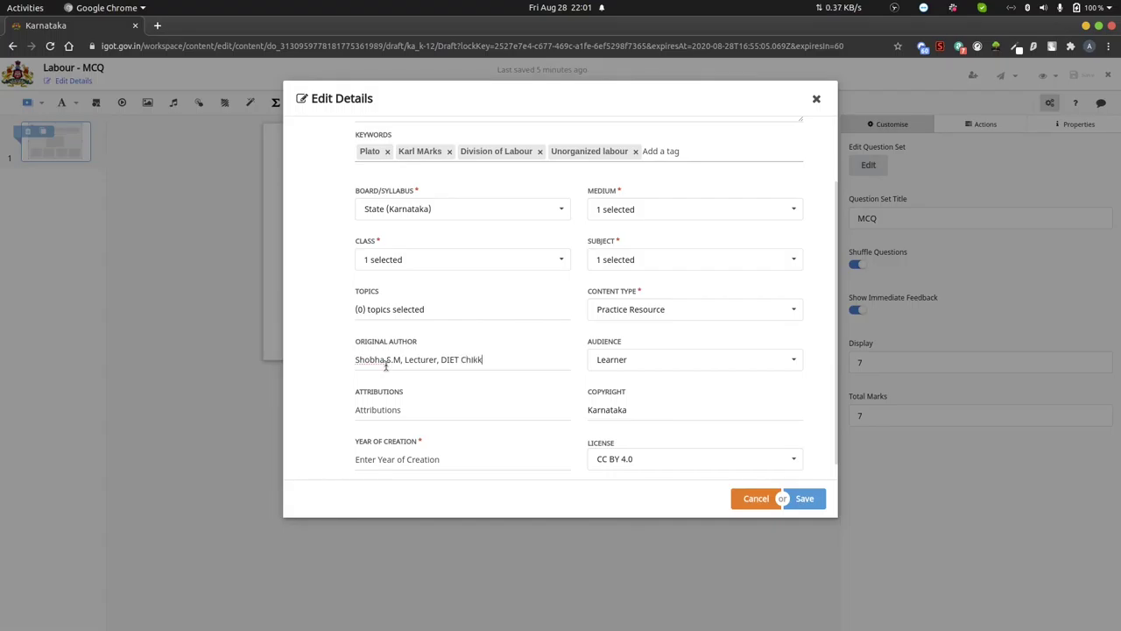
pyautogui.write('aballapur')
# - Set attribution DSERT and year of creation 2020, then save the details
pyautogui.click(401, 412)
pyautogui.click(449, 406)
pyautogui.write('DSERT')
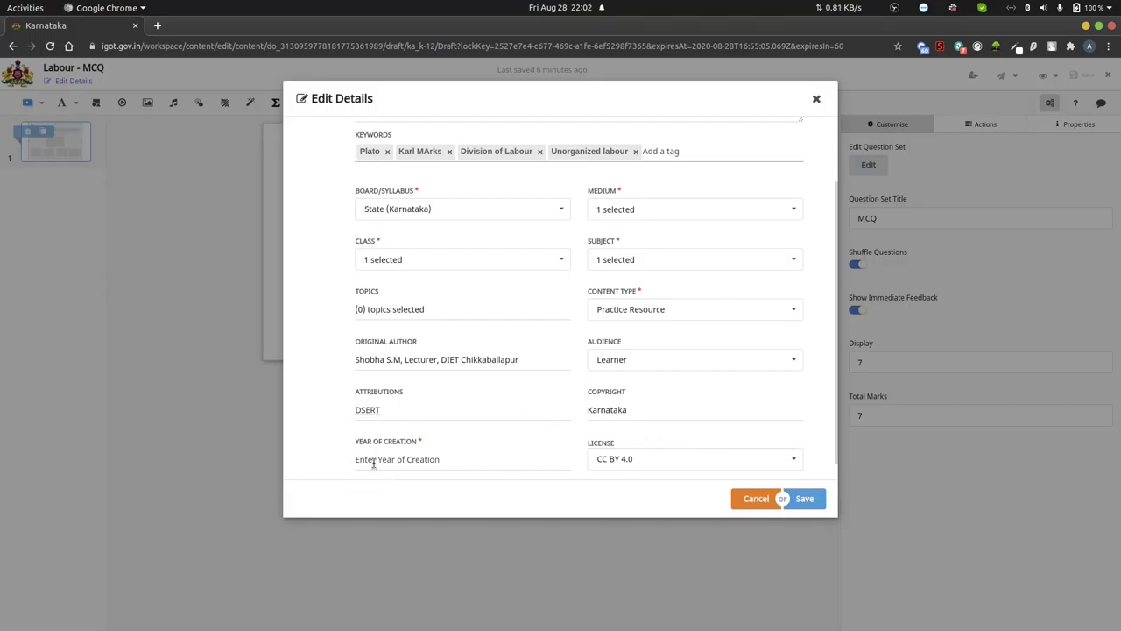
pyautogui.write('2020')
pyautogui.click(807, 499)
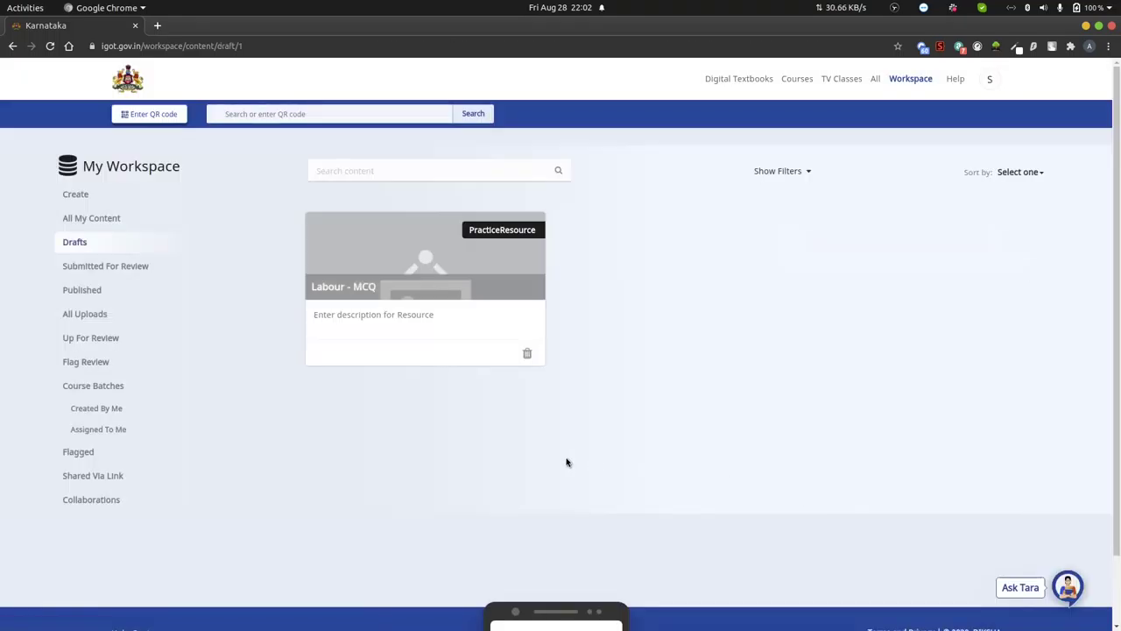
# - Confirm Labour - MCQ shows Review status in All My Content, then go to Create
pyautogui.click(76, 193)
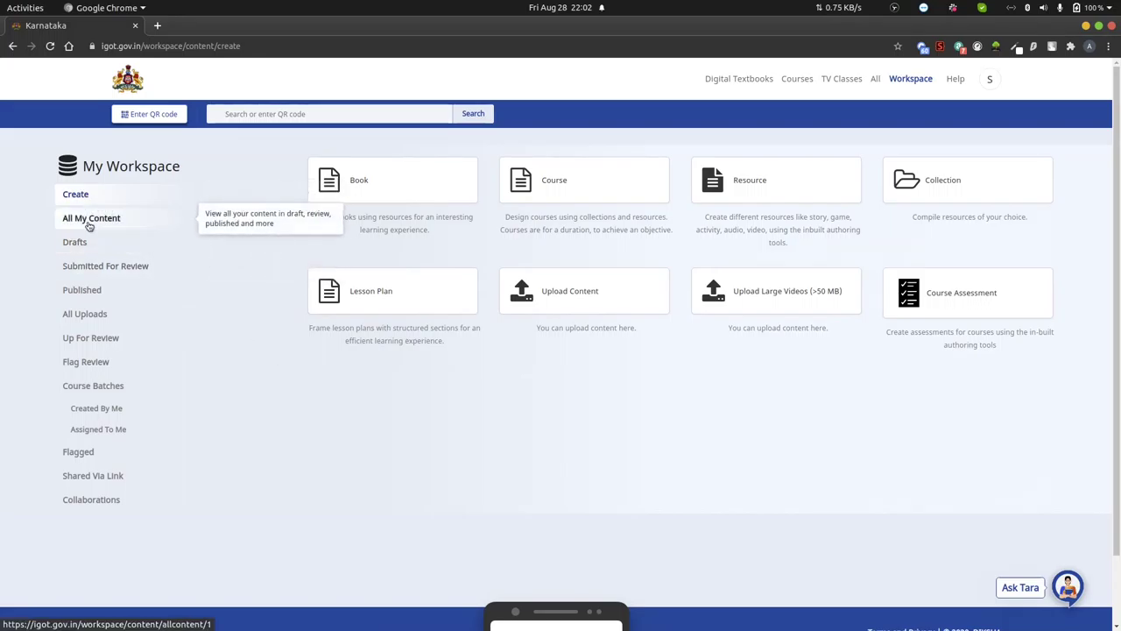
pyautogui.click(77, 246)
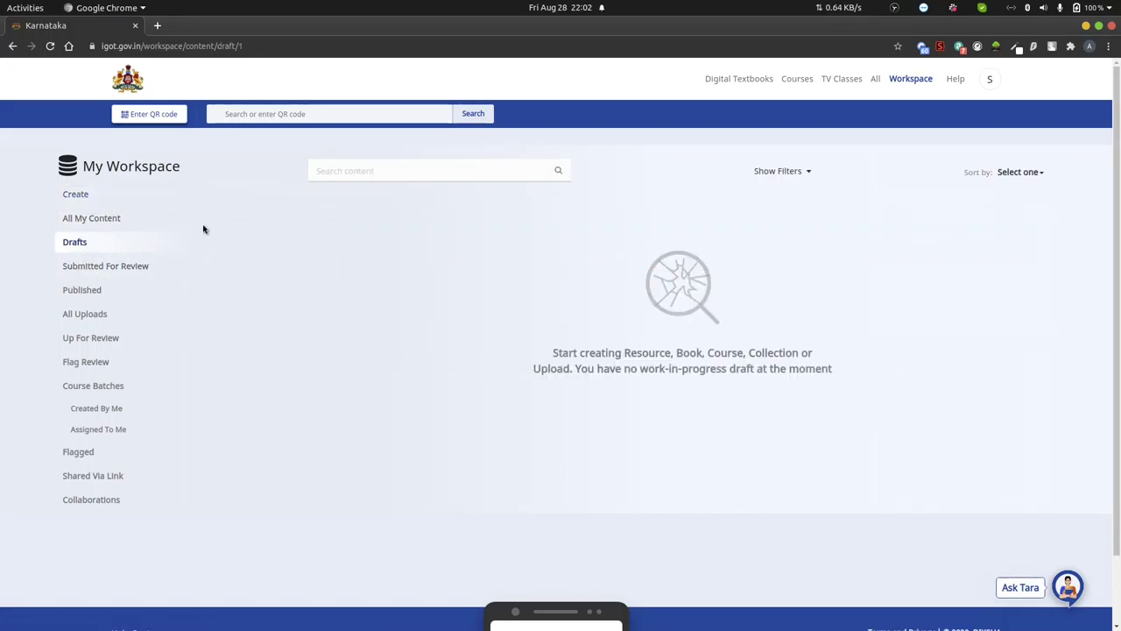
pyautogui.click(78, 220)
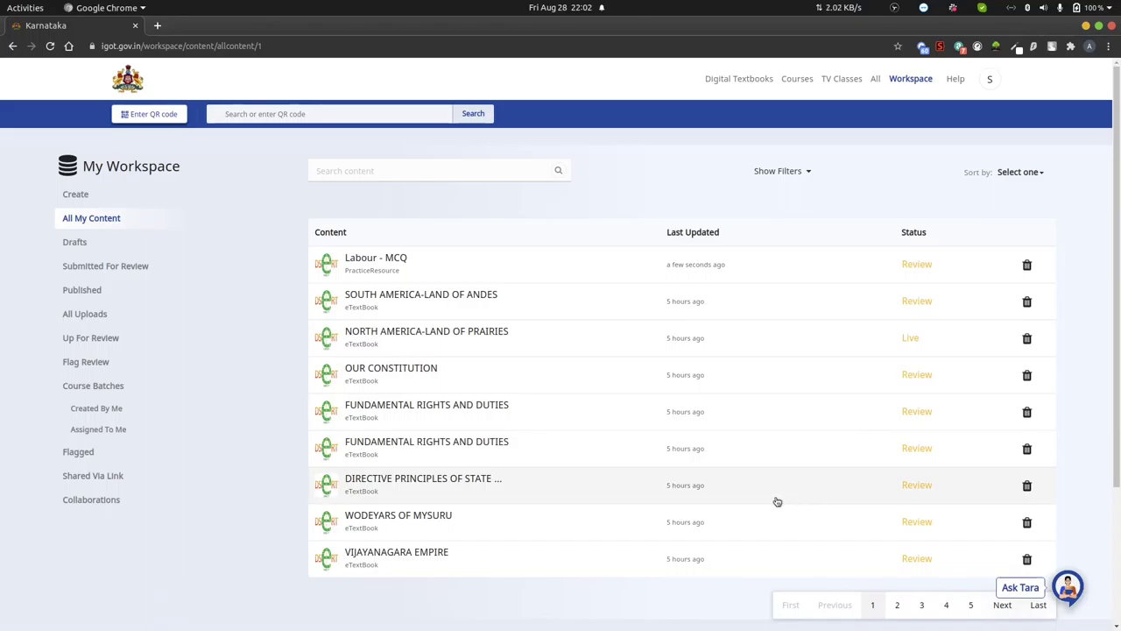
pyautogui.click(81, 199)
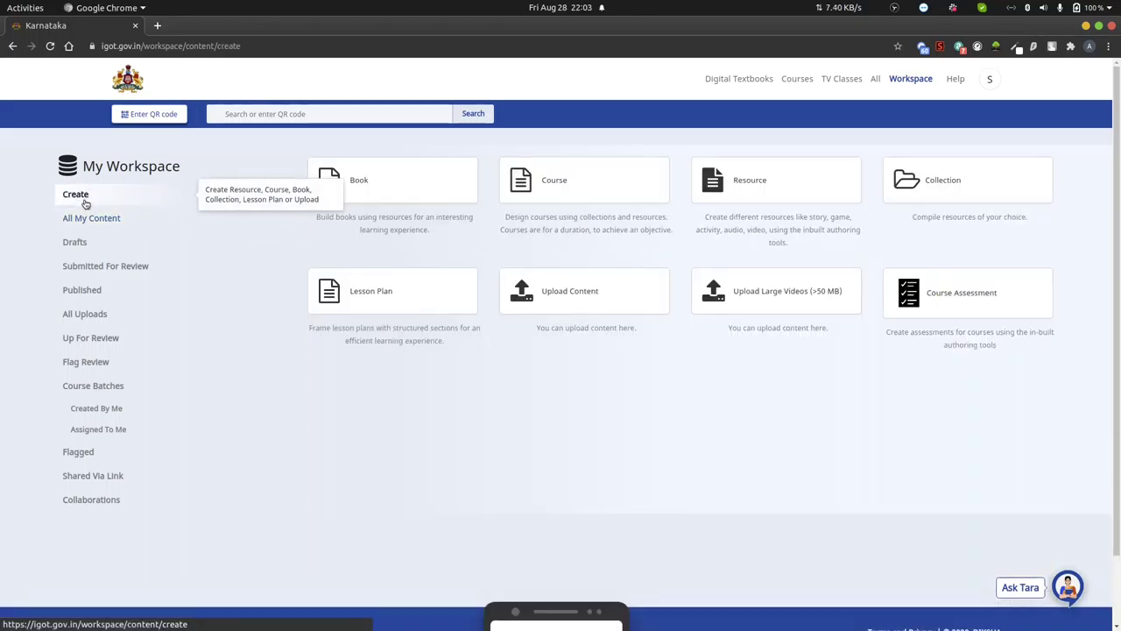